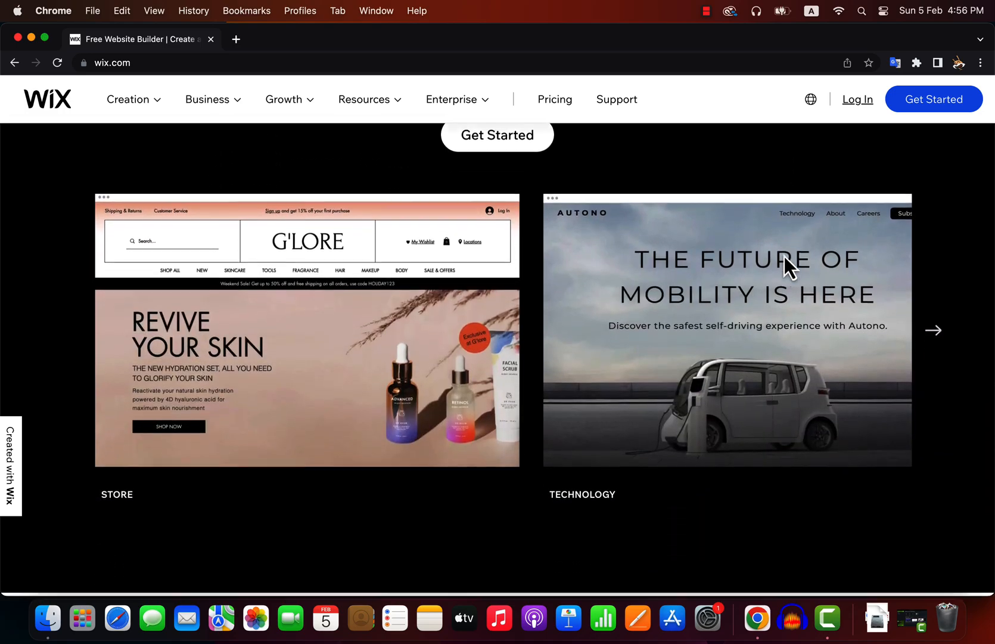
Sign up for a website builder account with the last listed Google account and begin the site setup questionnaire.
scroll(785, 258, "right", 4)
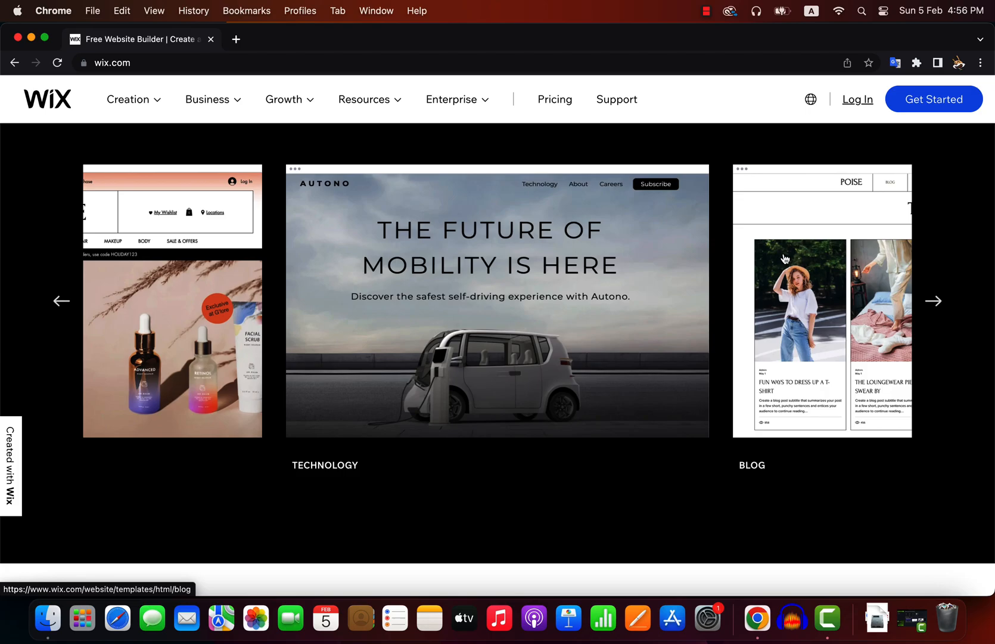
scroll(785, 258, "right", 5)
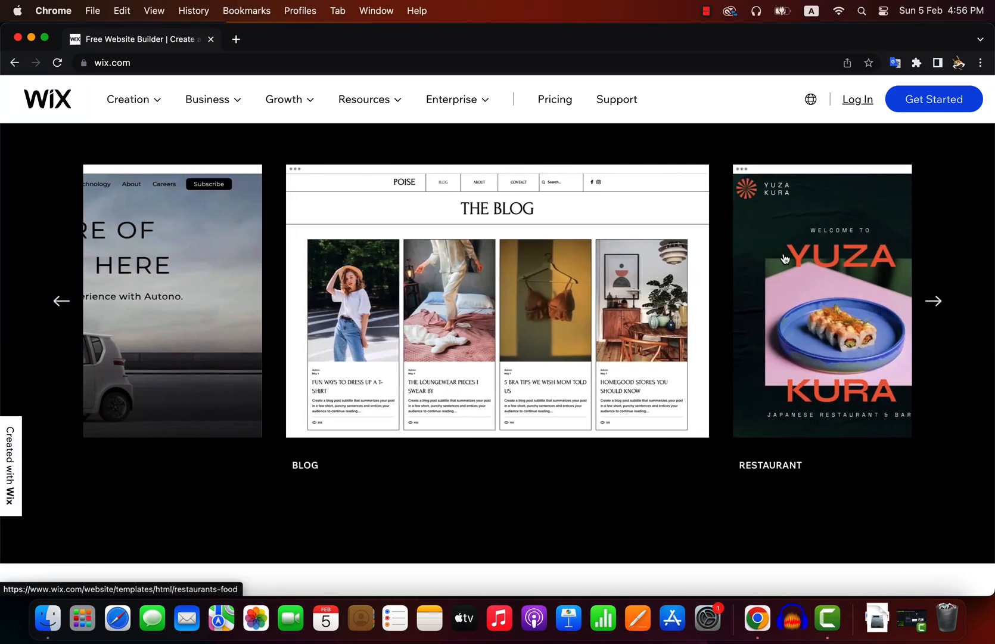
scroll(785, 259, "right", 6)
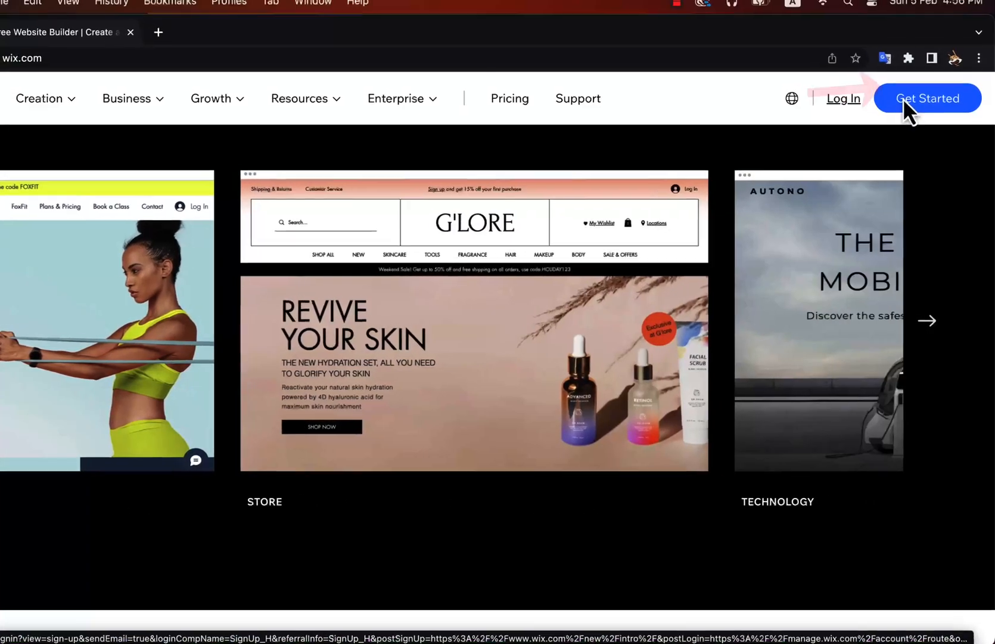
left_click(903, 98)
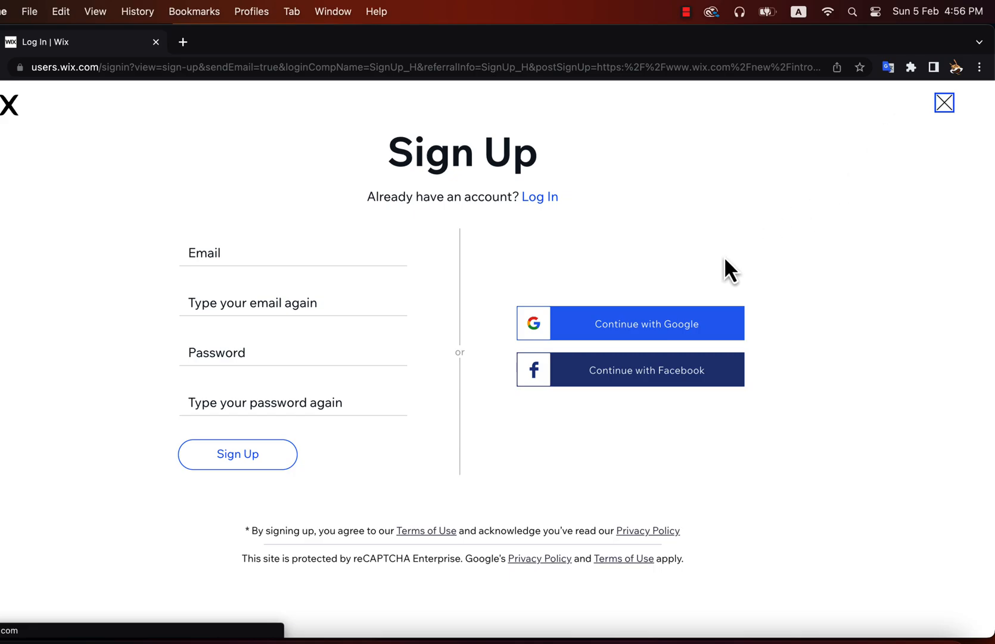
left_click(643, 335)
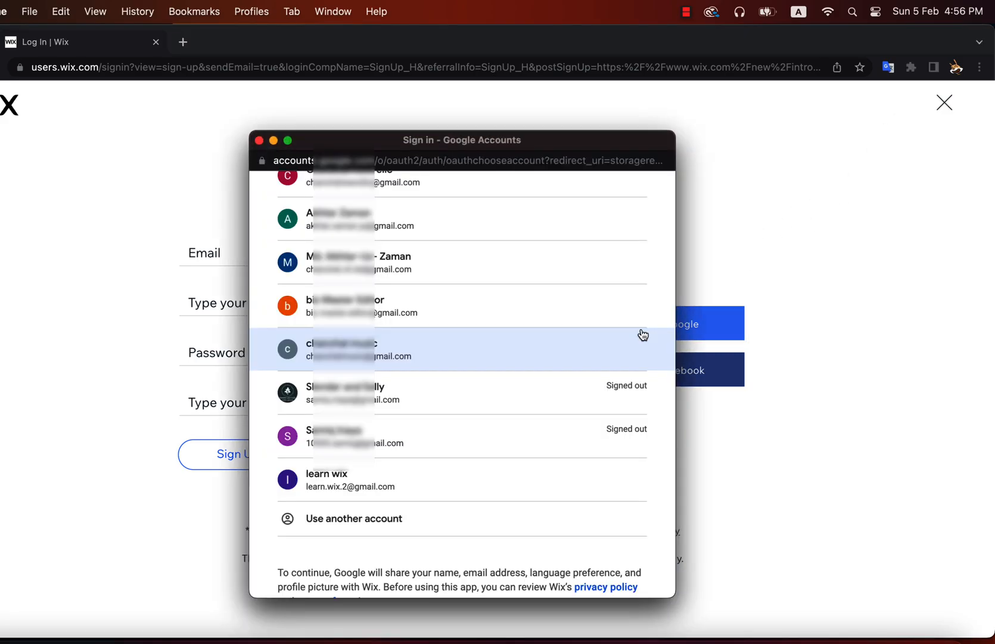
scroll(642, 335, "down", 3)
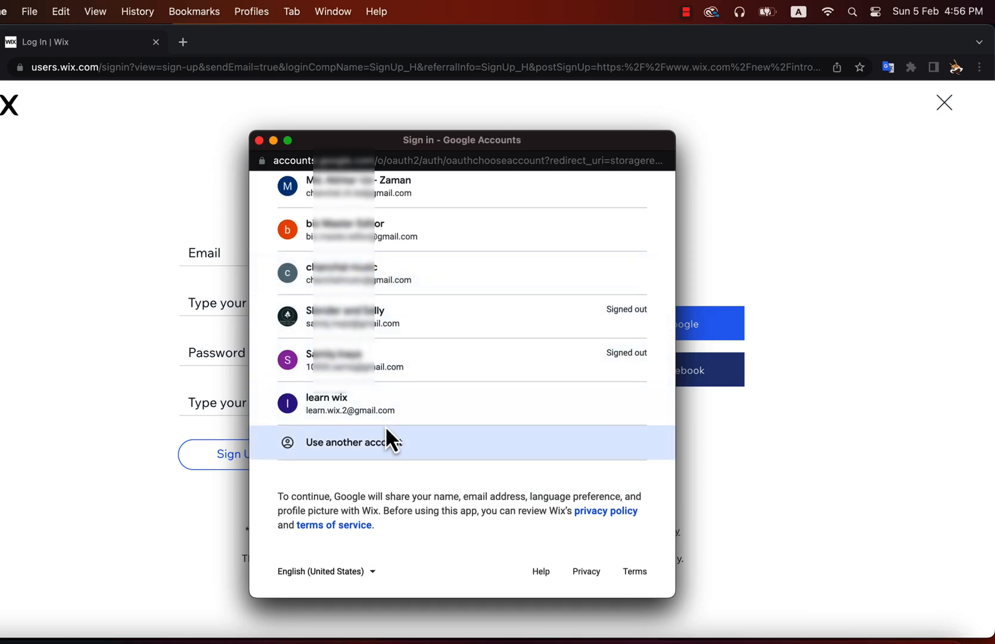
left_click(377, 412)
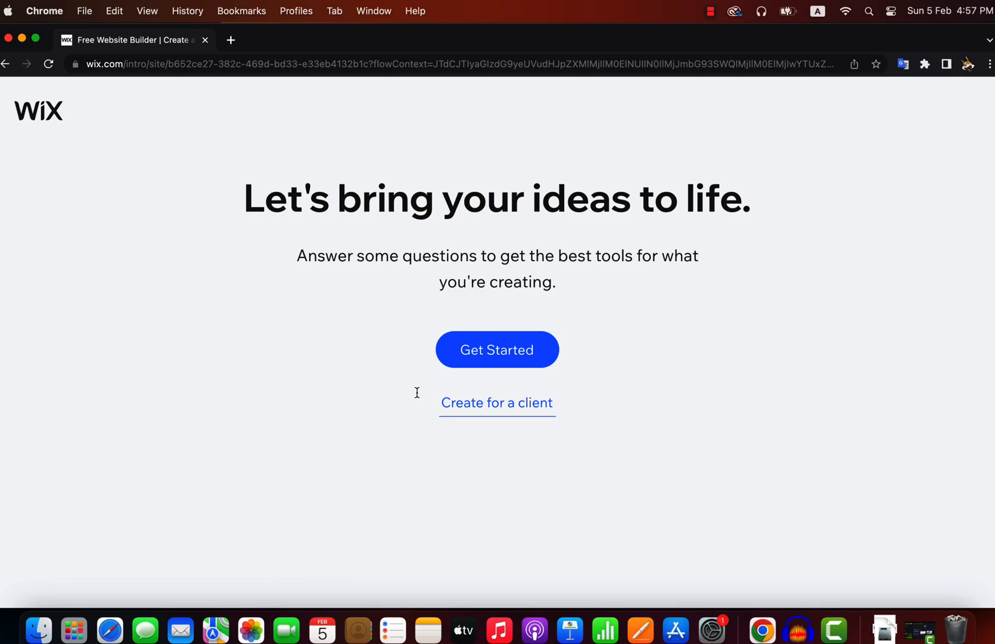
left_click(510, 357)
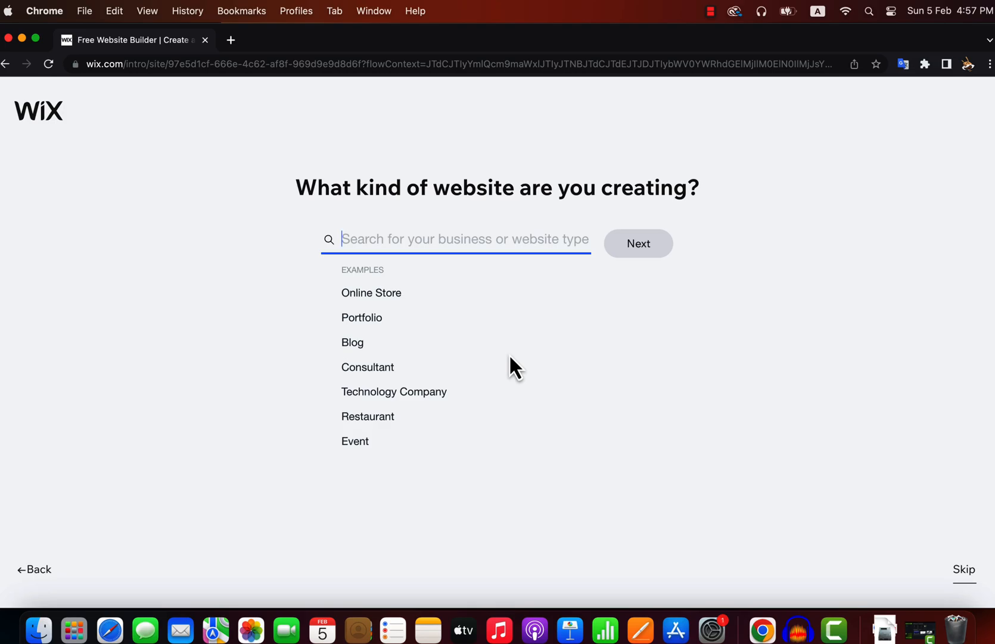
Search the website types for "t shirt" and for "food", and clear the search text.
type("t sh")
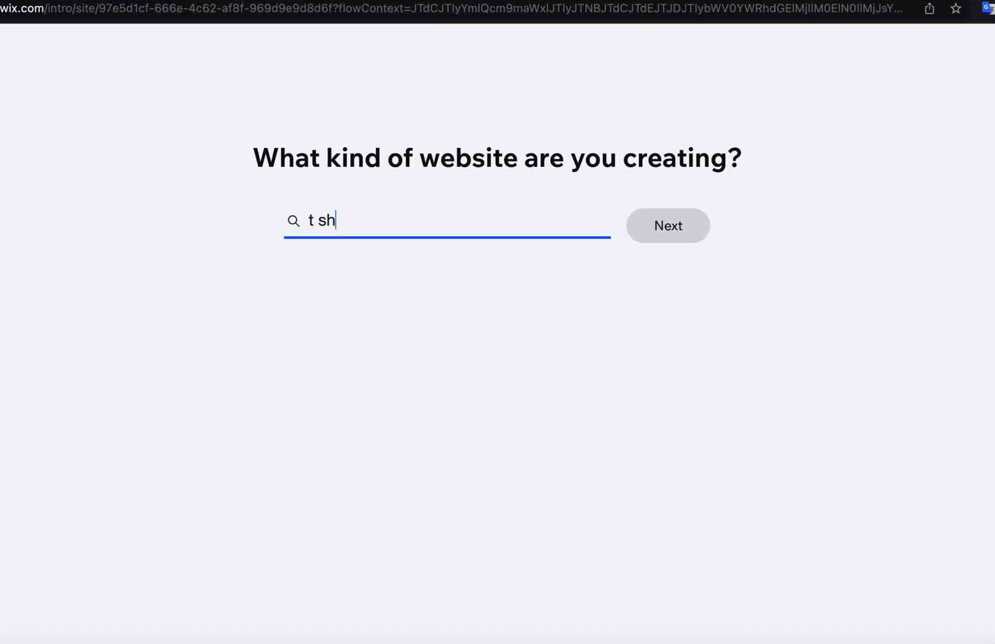
type("irt")
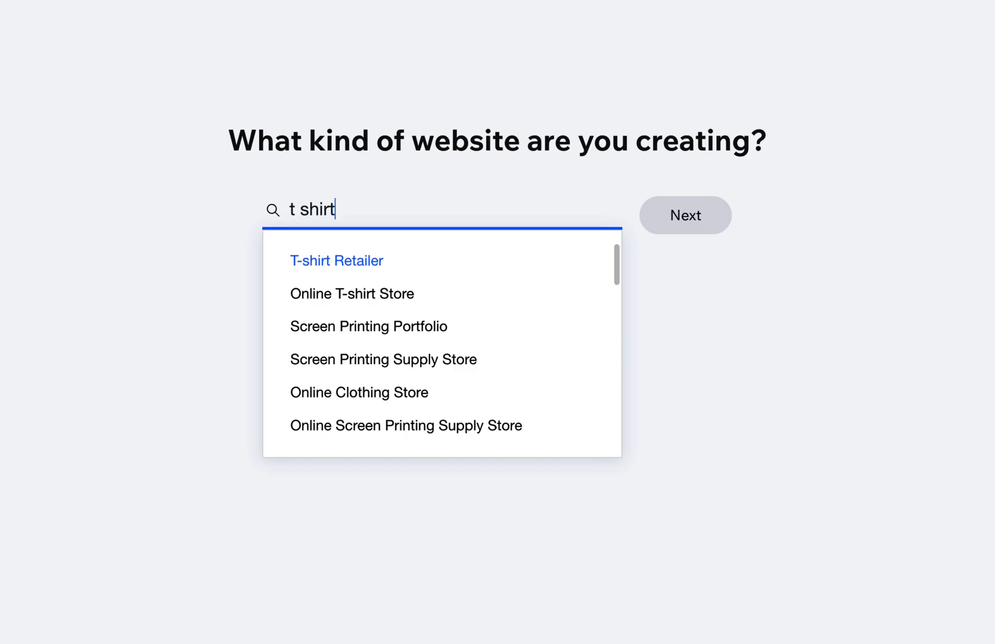
key("BackSpace")
key("BackSpace")
key("BackSpace")
key("BackSpace")
key("BackSpace")
key("BackSpace")
key("BackSpace")
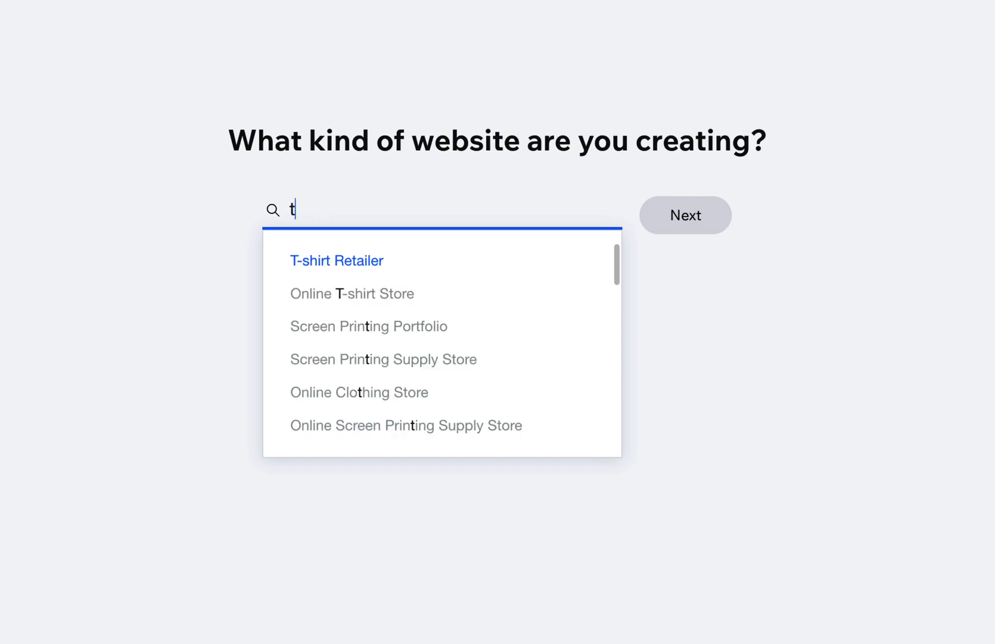
type("food")
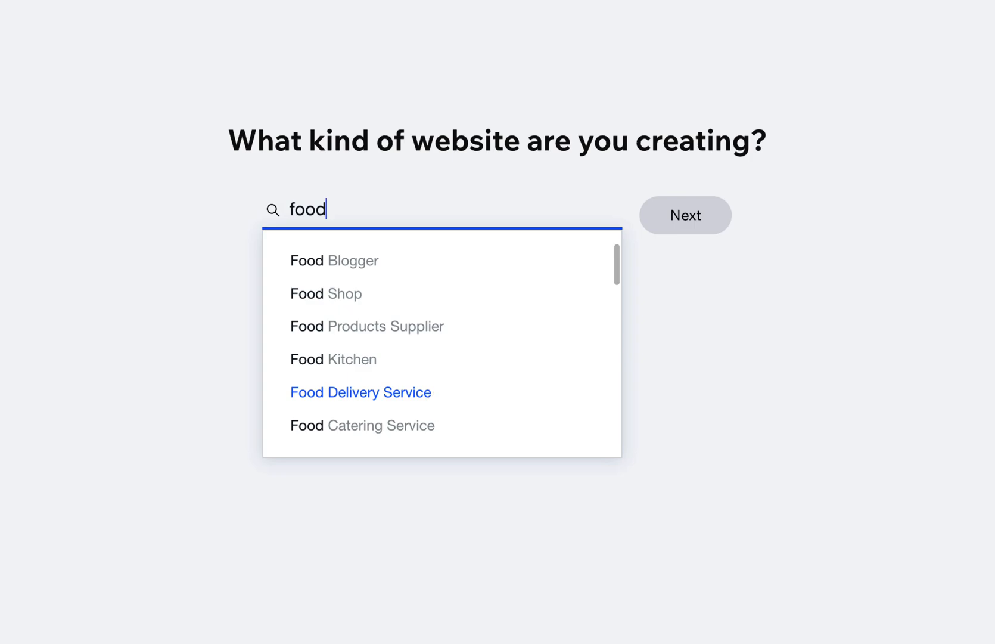
key("BackSpace")
key("BackSpace")
key("BackSpace")
key("BackSpace")
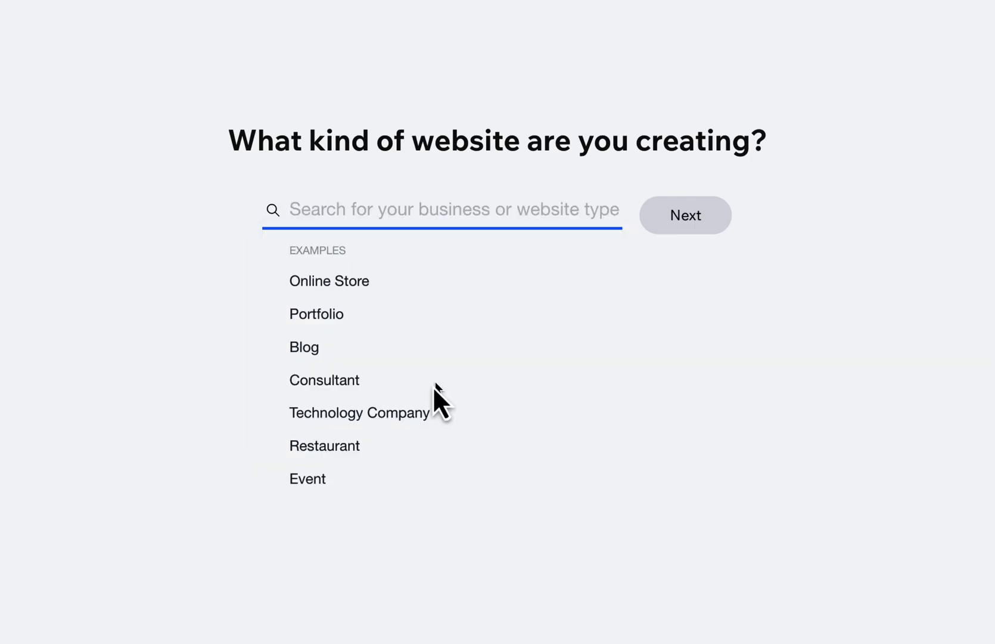
Choose Blog as the kind of website and name the site My Awesome Website.
left_click(312, 350)
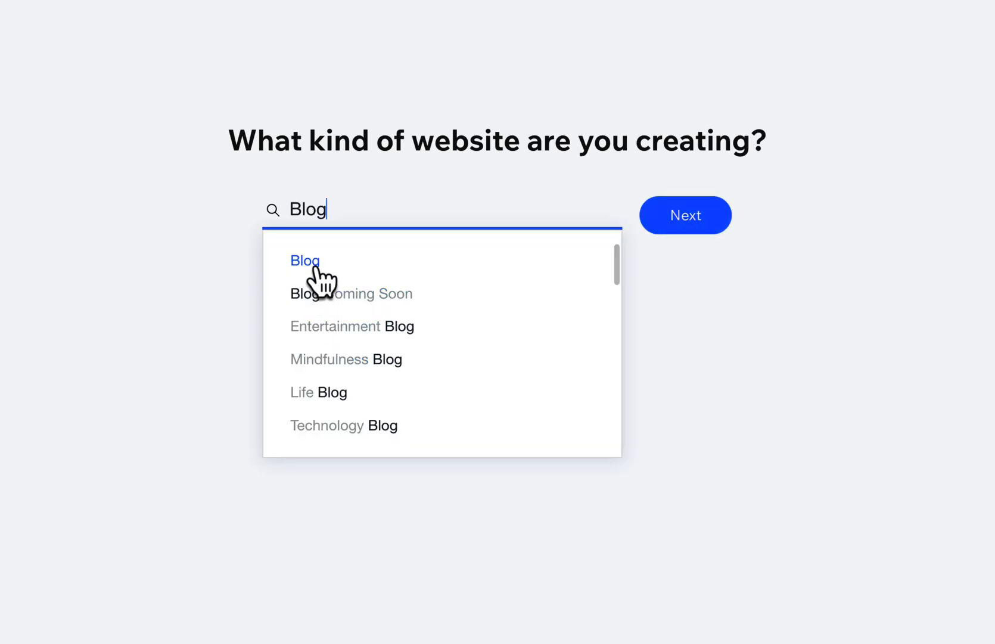
left_click(686, 225)
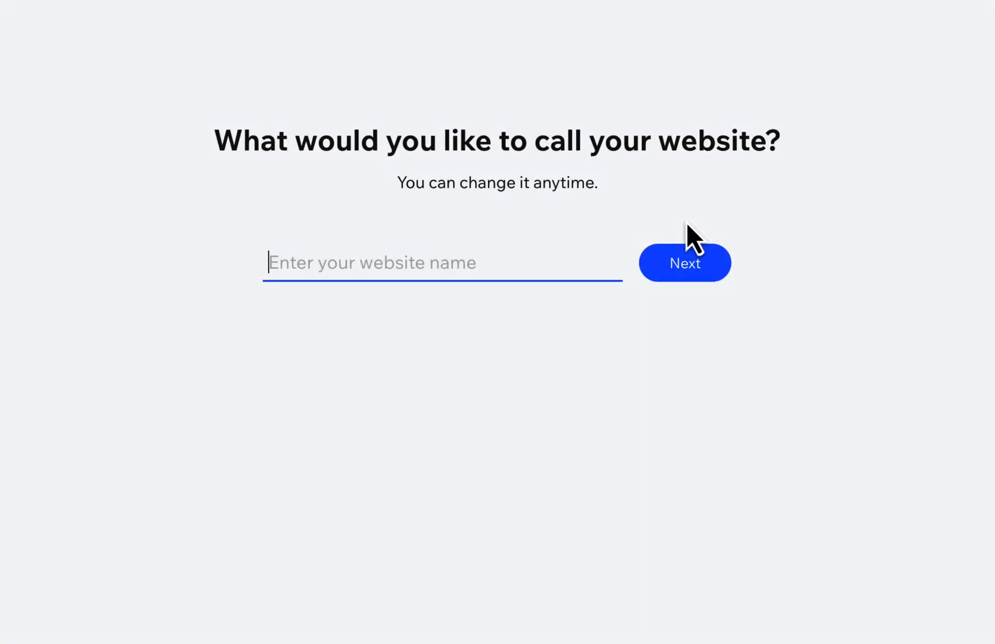
type("My Awesome Website")
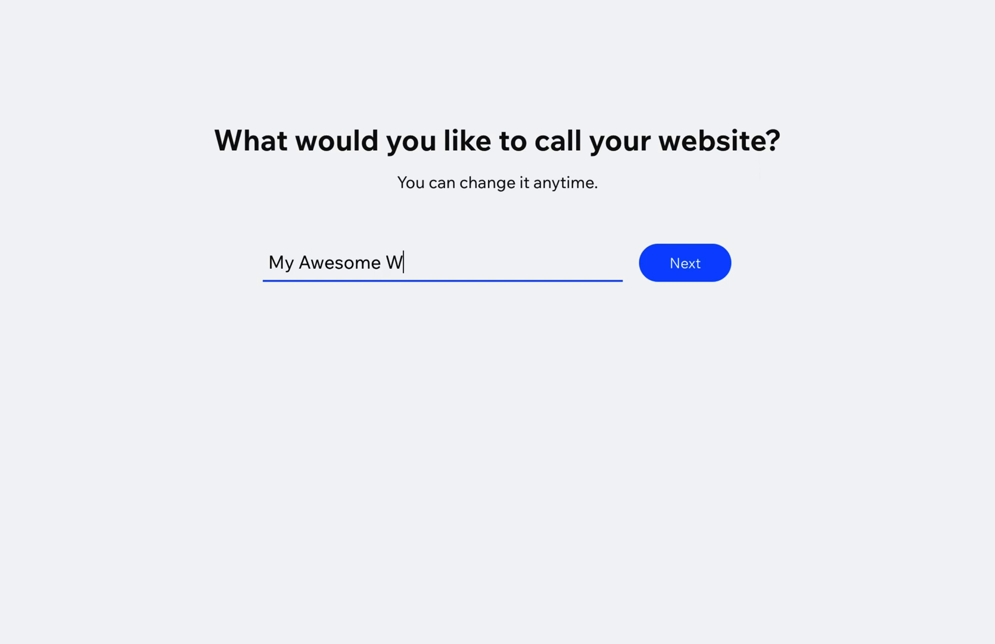
left_click(689, 269)
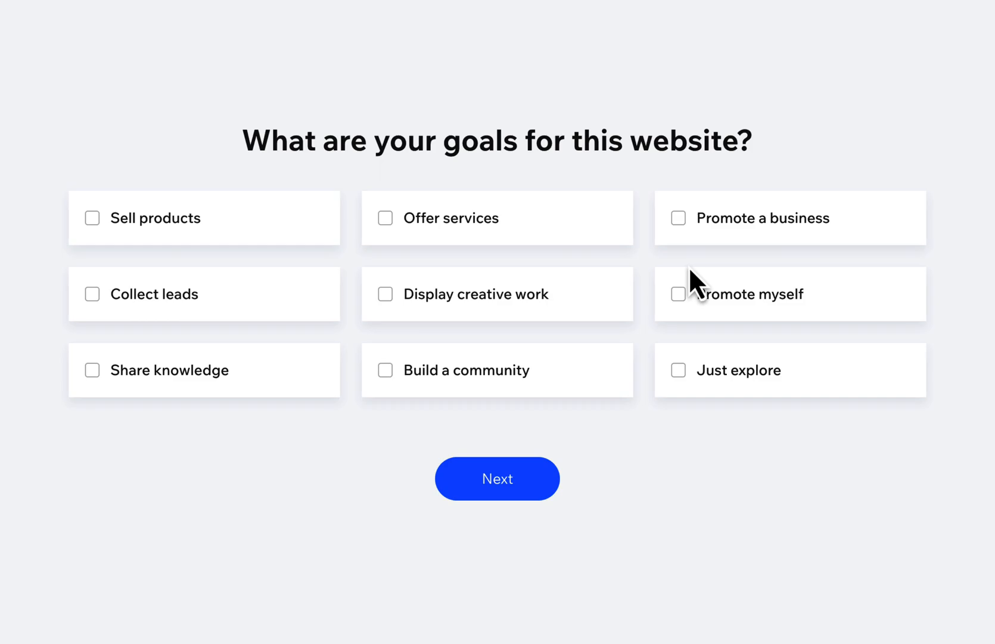
Set the website's goals to Promote myself and Just explore, and continue the questionnaire.
left_click(685, 295)
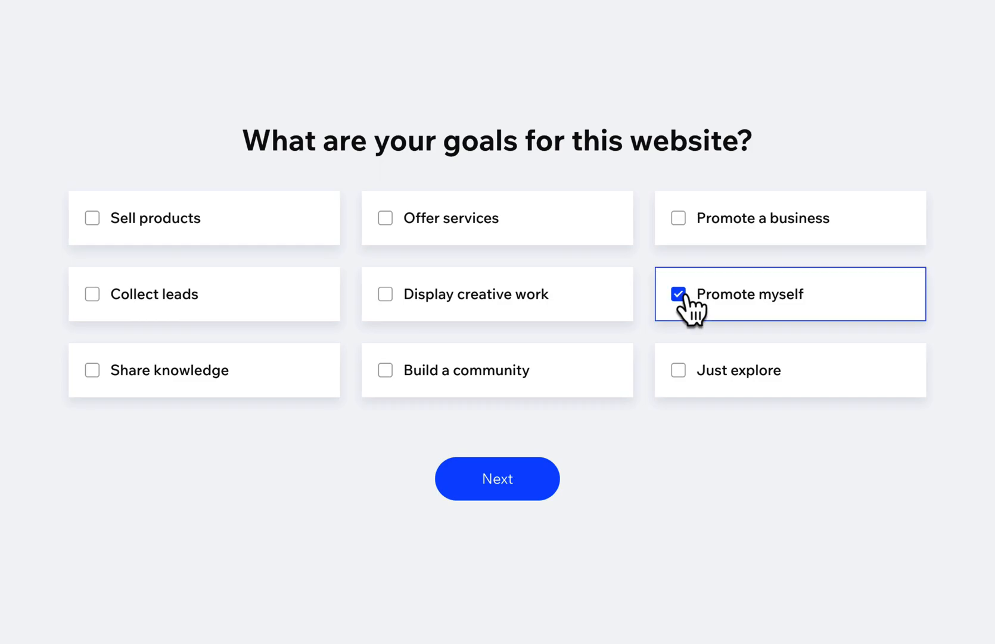
left_click(679, 372)
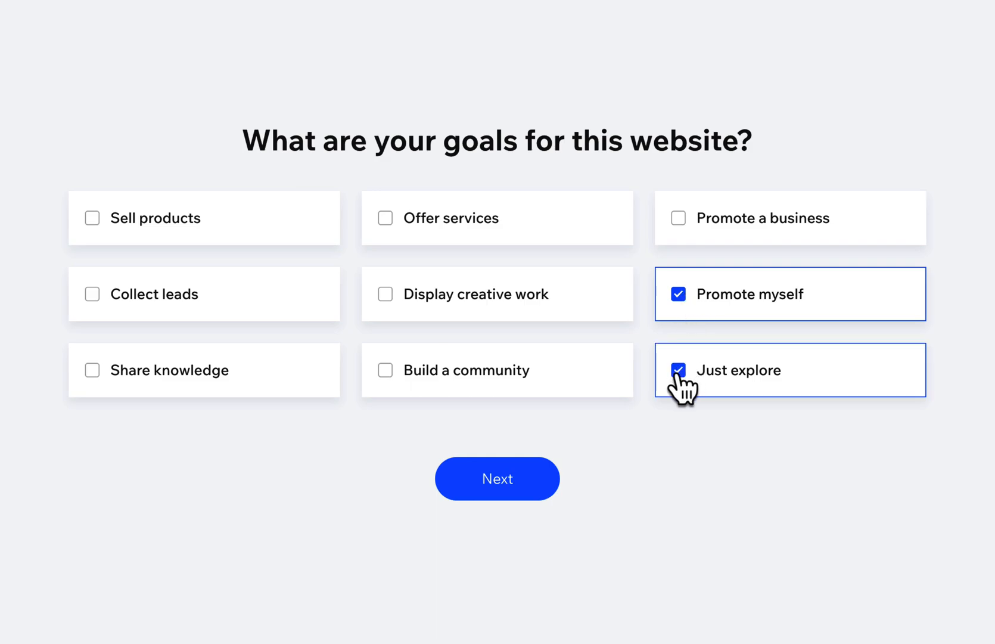
left_click(486, 474)
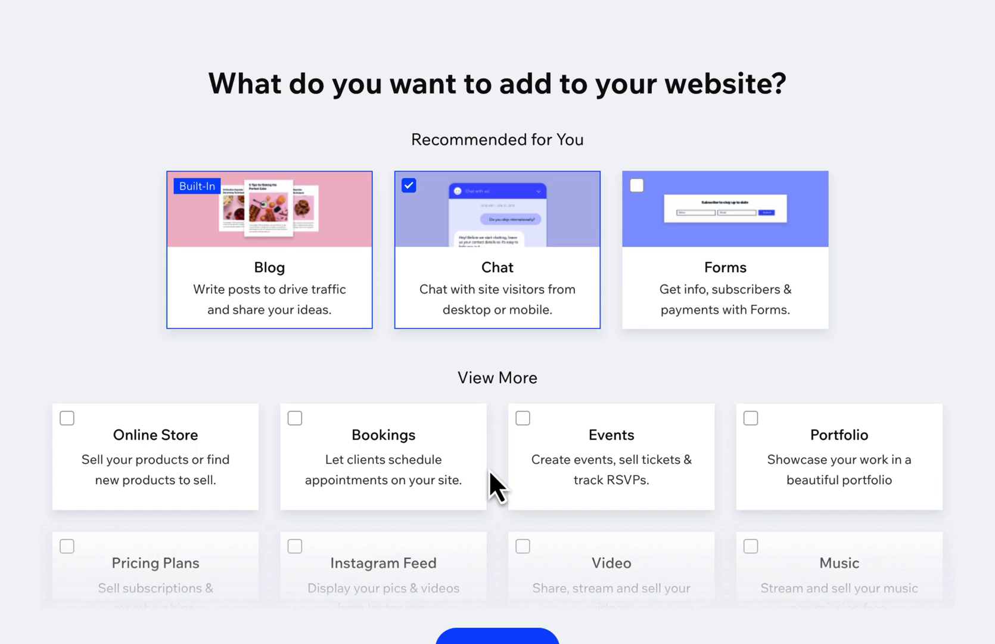
Remove Chat from the features added to the website and continue to the site's dashboard.
left_click(409, 187)
scroll(450, 225, "down", 1)
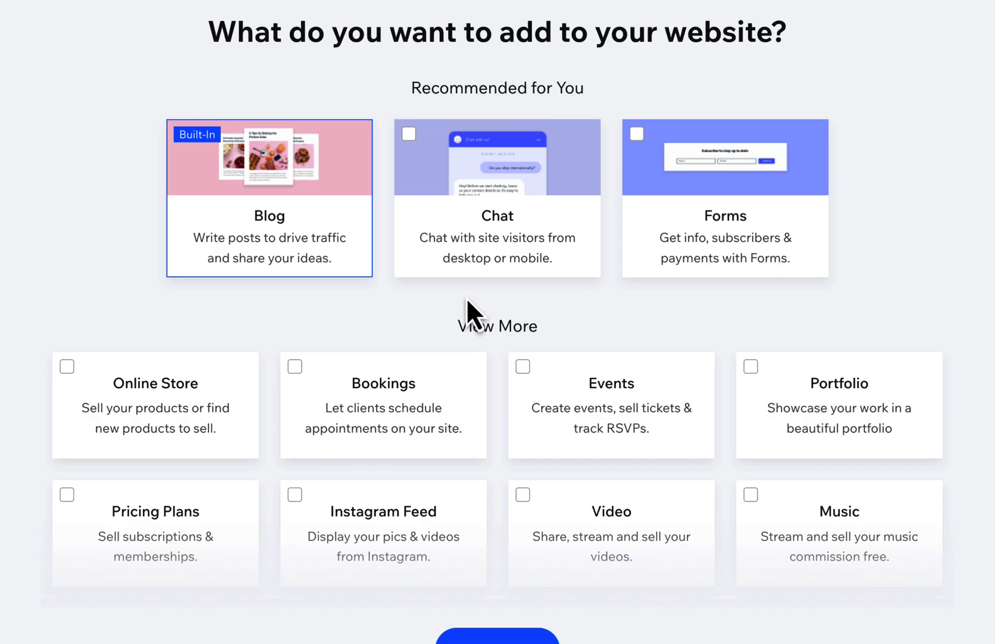
scroll(466, 304, "down", 5)
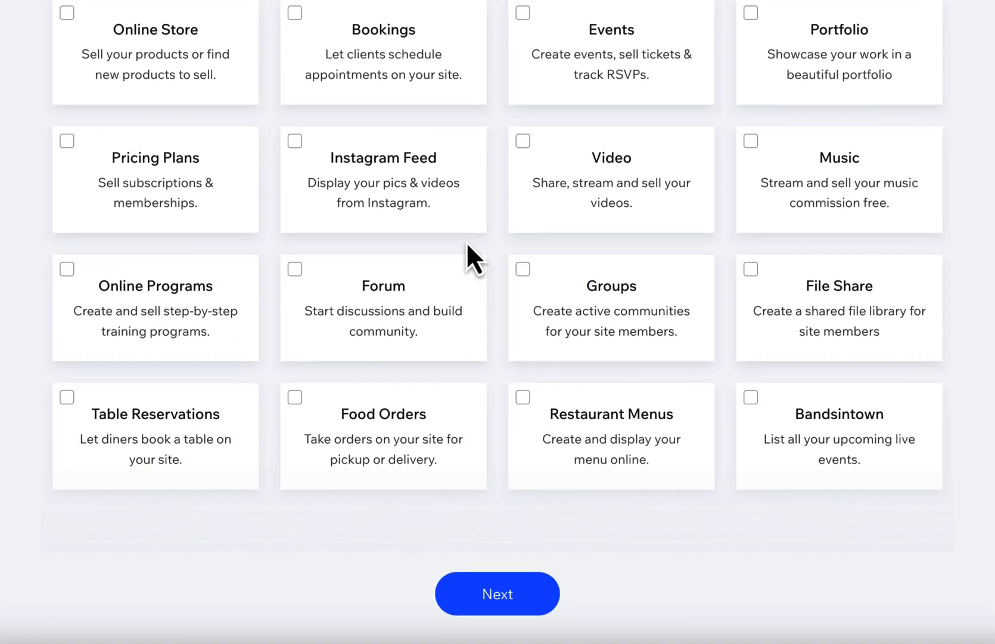
left_click(499, 603)
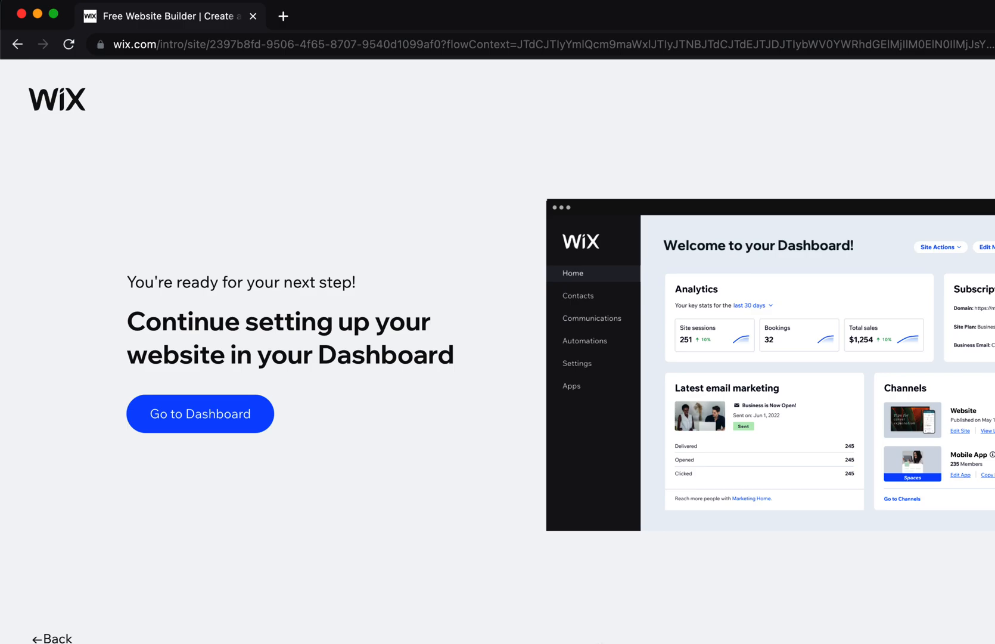
left_click(207, 419)
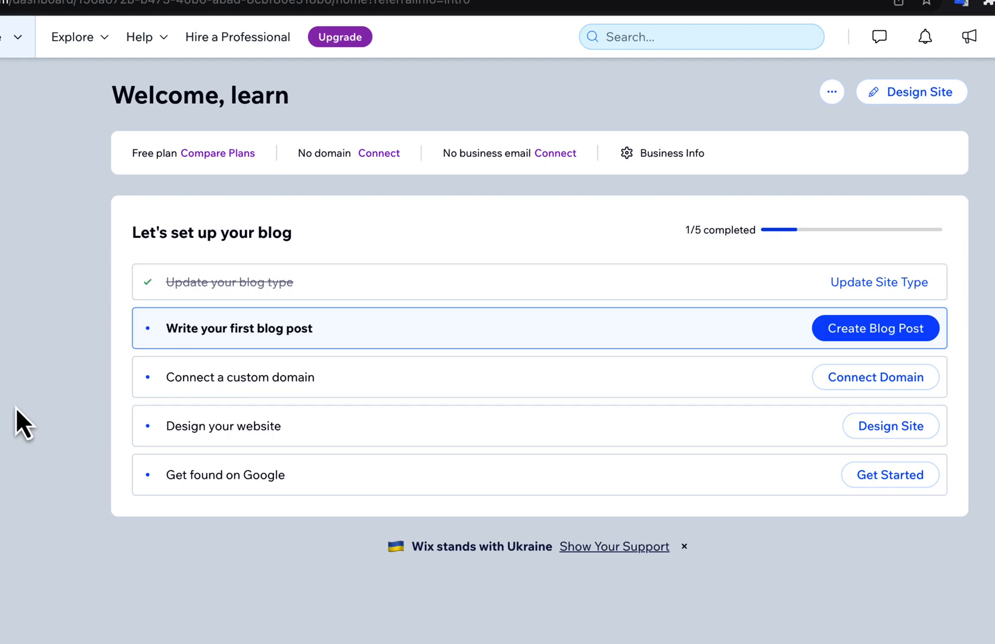
Create a blog post titled "My first blog post" with the text "Welcome to my awesome website. Together we will have a wonderful journey.".
left_click(853, 327)
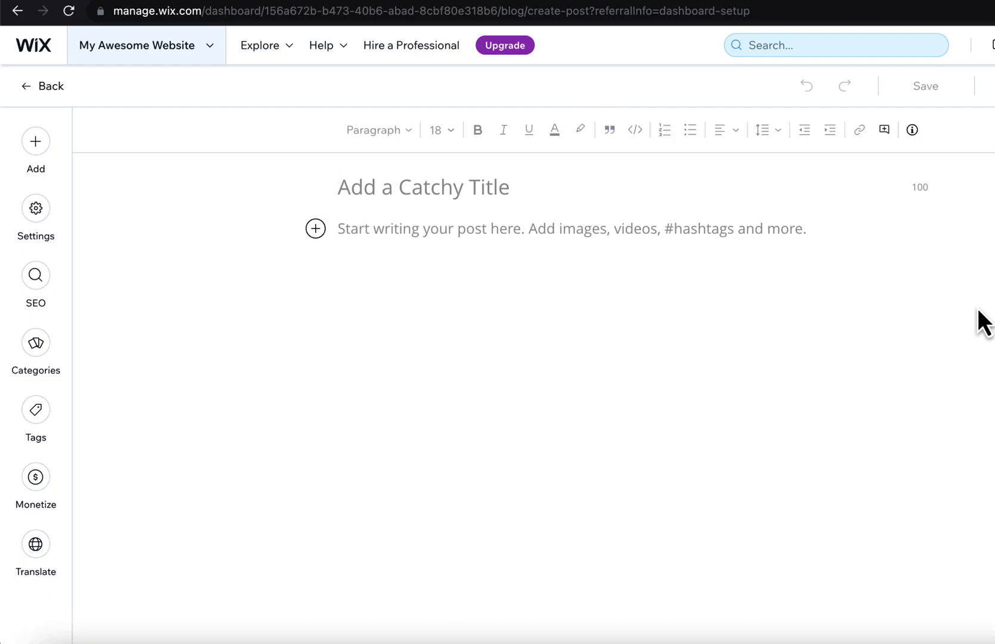
type("My first blog post")
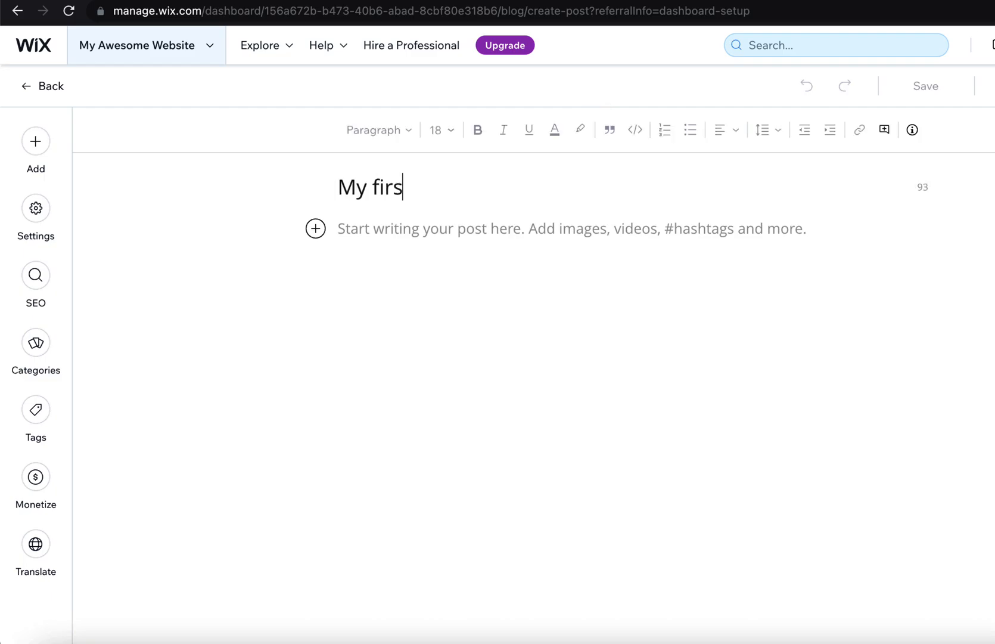
key("Return")
type("Welcome to my awesome website. Togh")
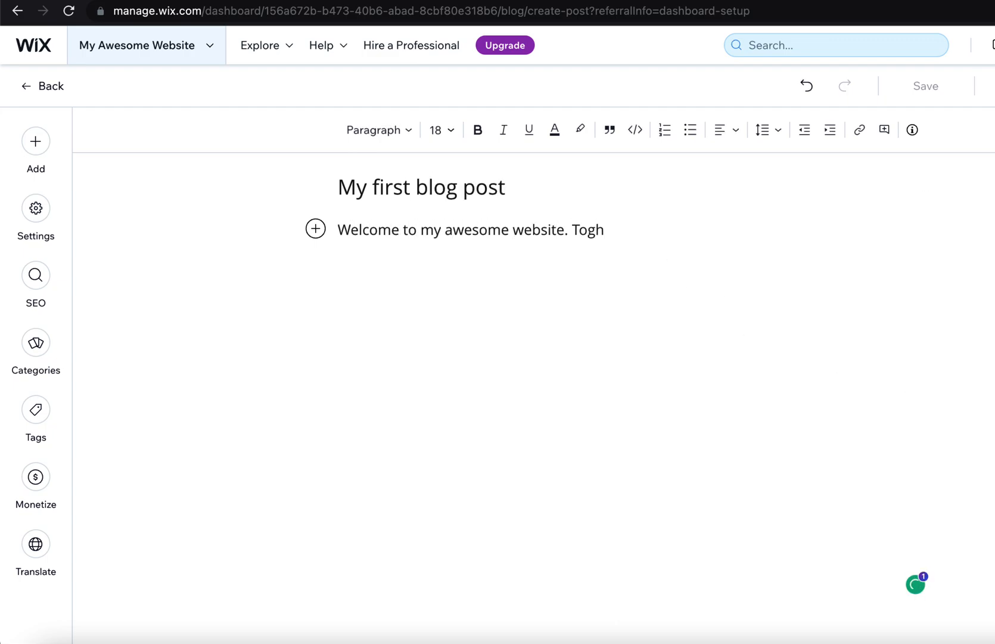
key("BackSpace")
type("ether we will have a wonderful journey.")
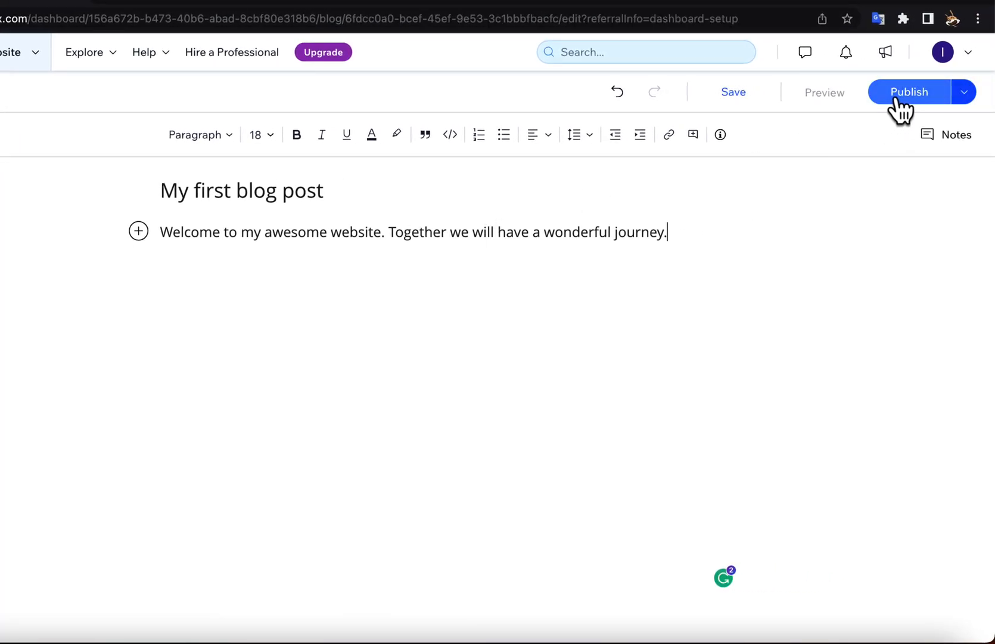
Check the alternative publishing options for the blog post and publish it immediately.
left_click(963, 92)
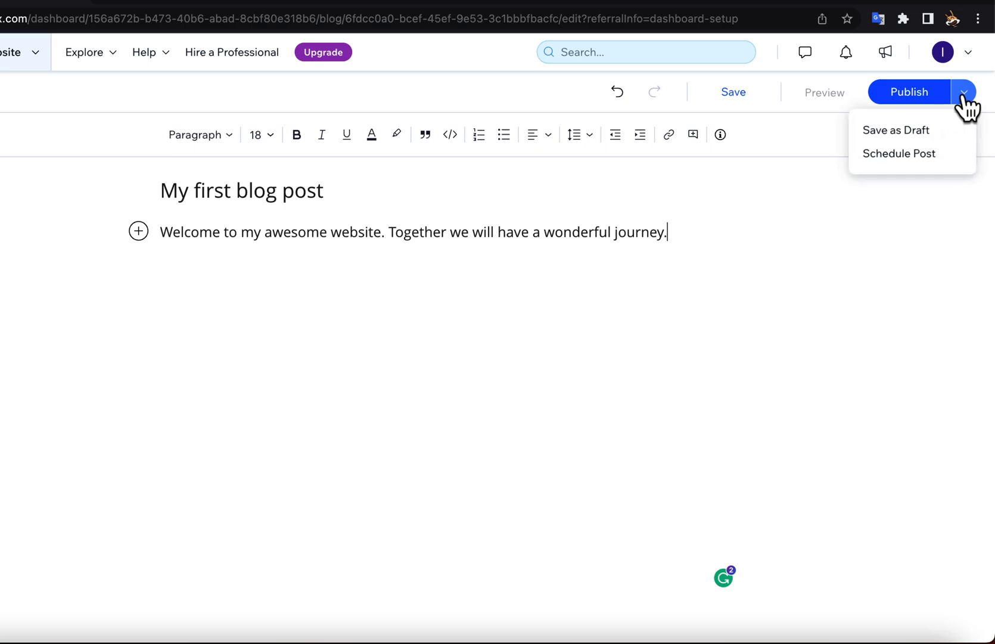
left_click(963, 95)
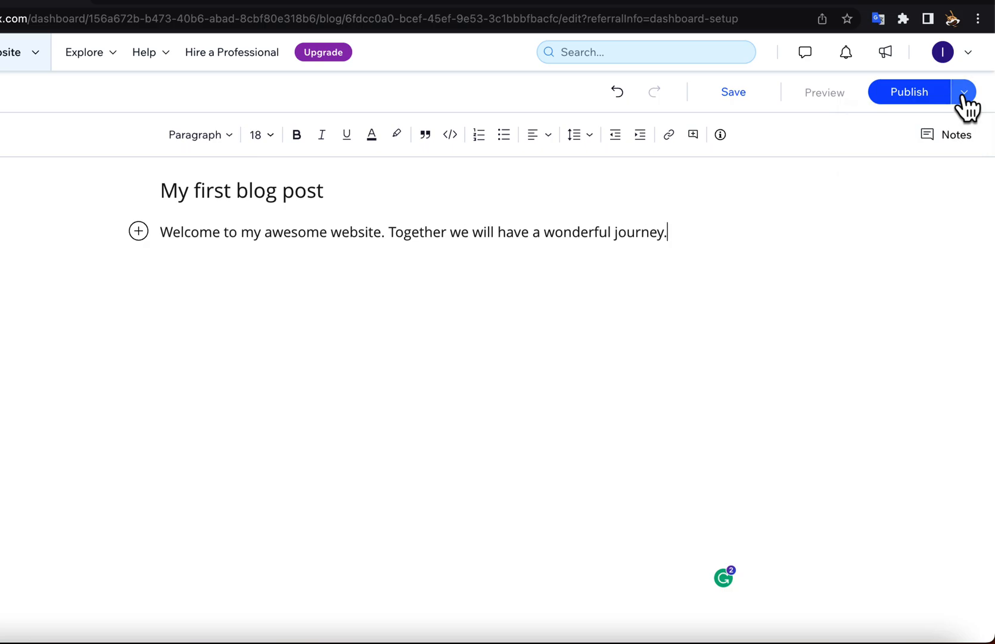
left_click(909, 94)
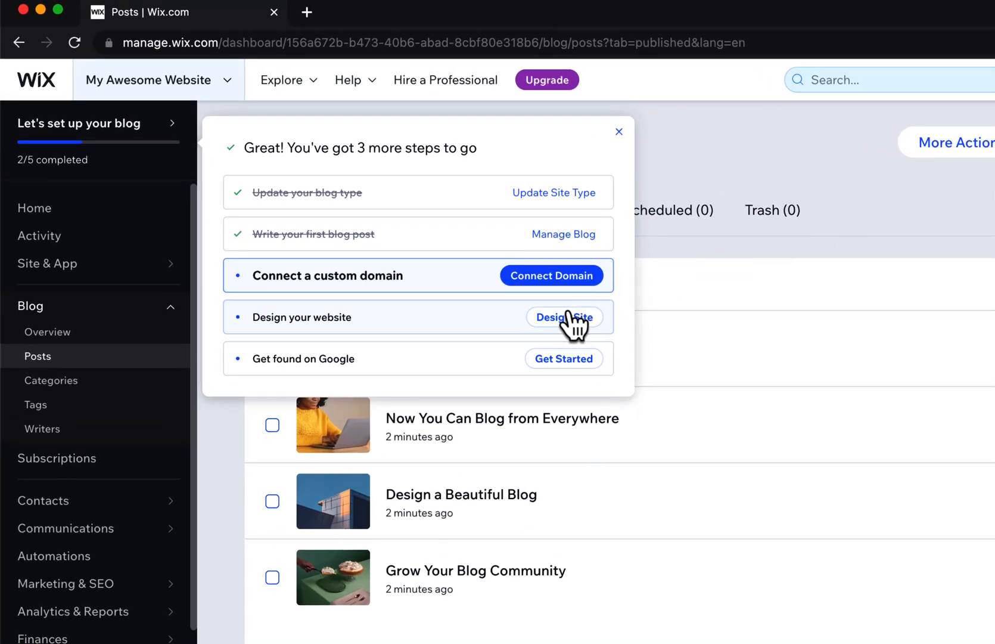
Start designing the site from a designed template and open the "Turning Heads" Personal Blog template from the Life Blog results for editing.
left_click(569, 316)
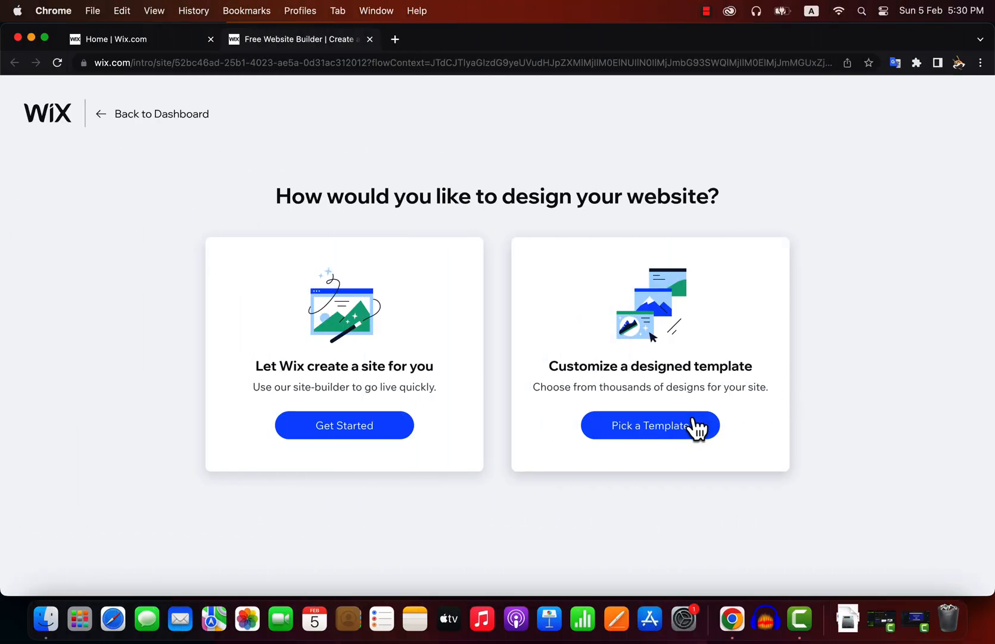
left_click(673, 425)
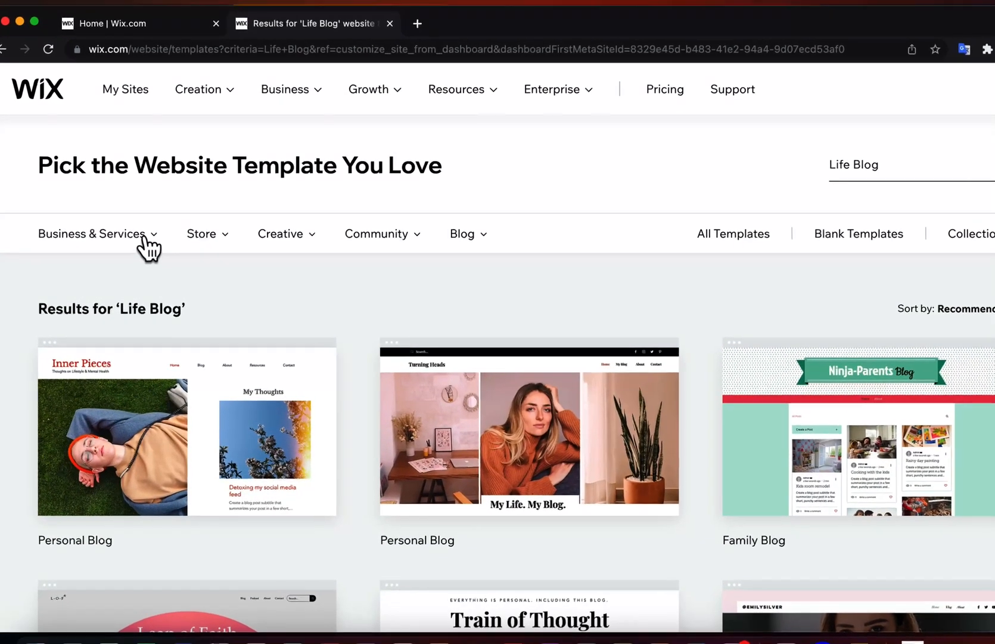
mouse_move(149, 244)
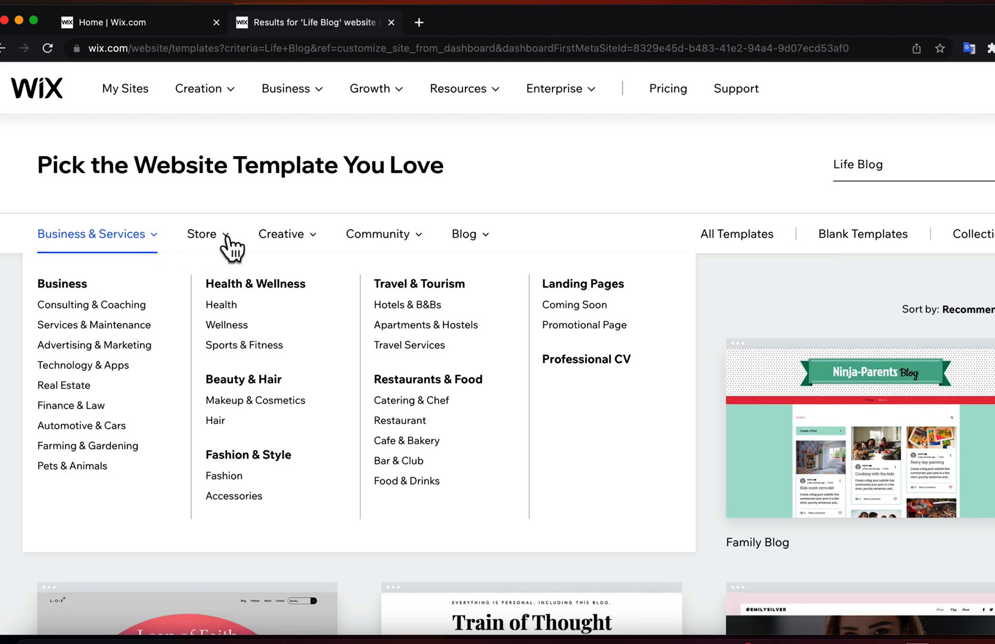
mouse_move(231, 246)
mouse_move(289, 246)
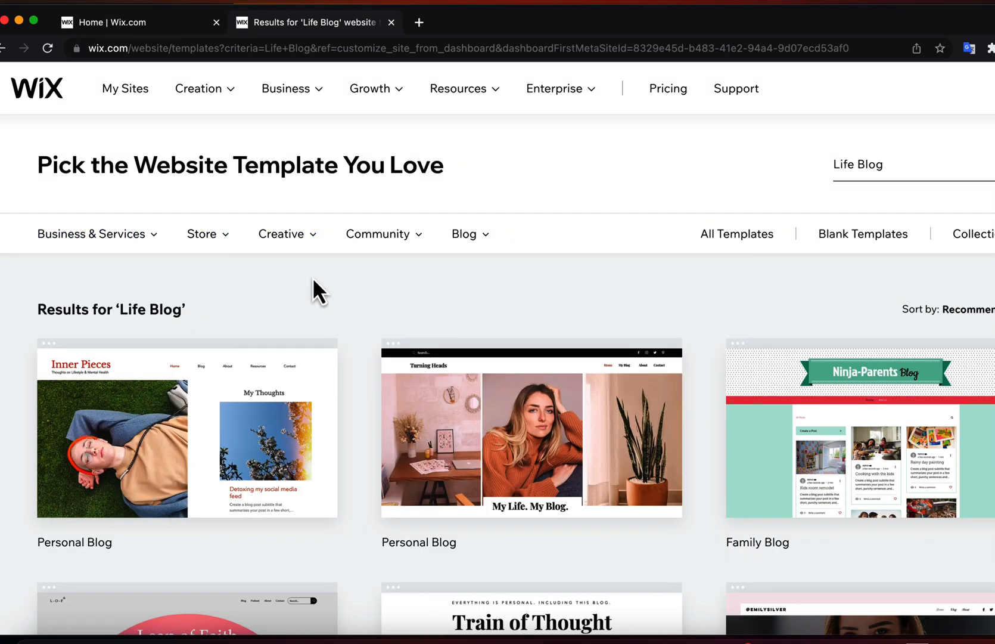
scroll(351, 292, "down", 20)
scroll(352, 298, "down", 2)
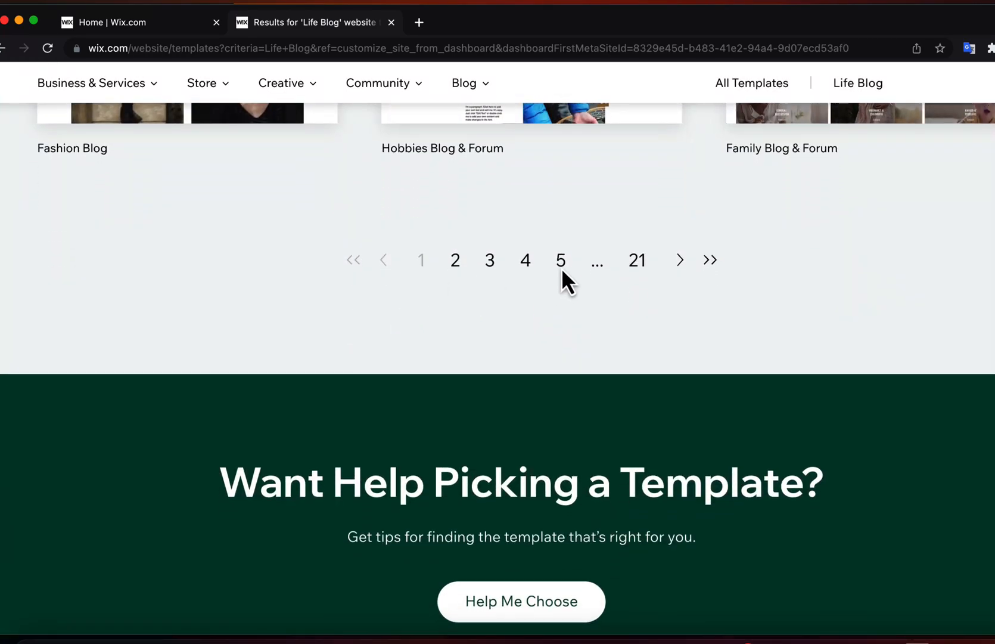
scroll(651, 271, "up", 20)
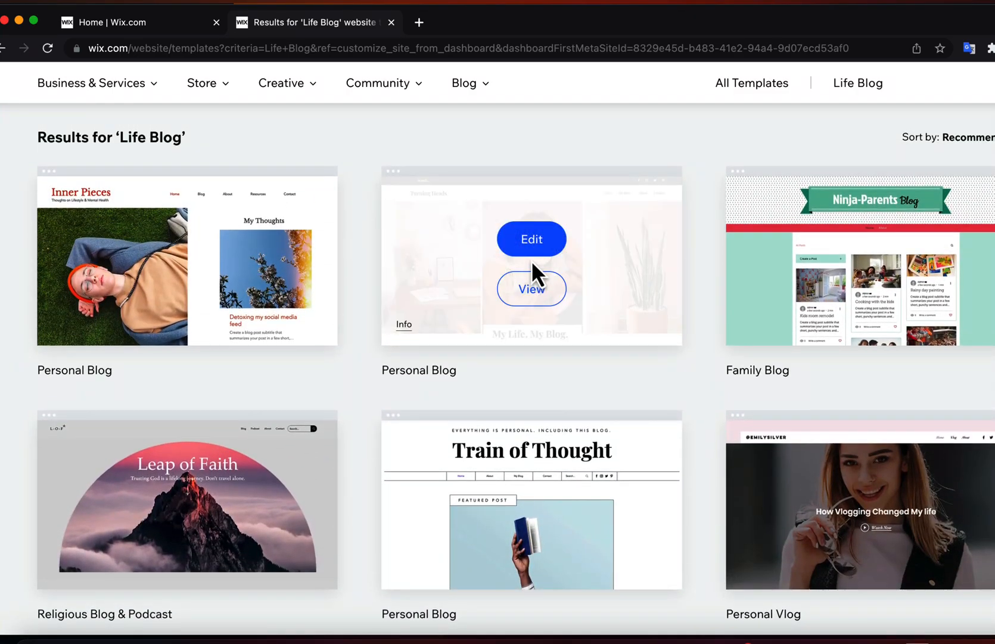
left_click(530, 238)
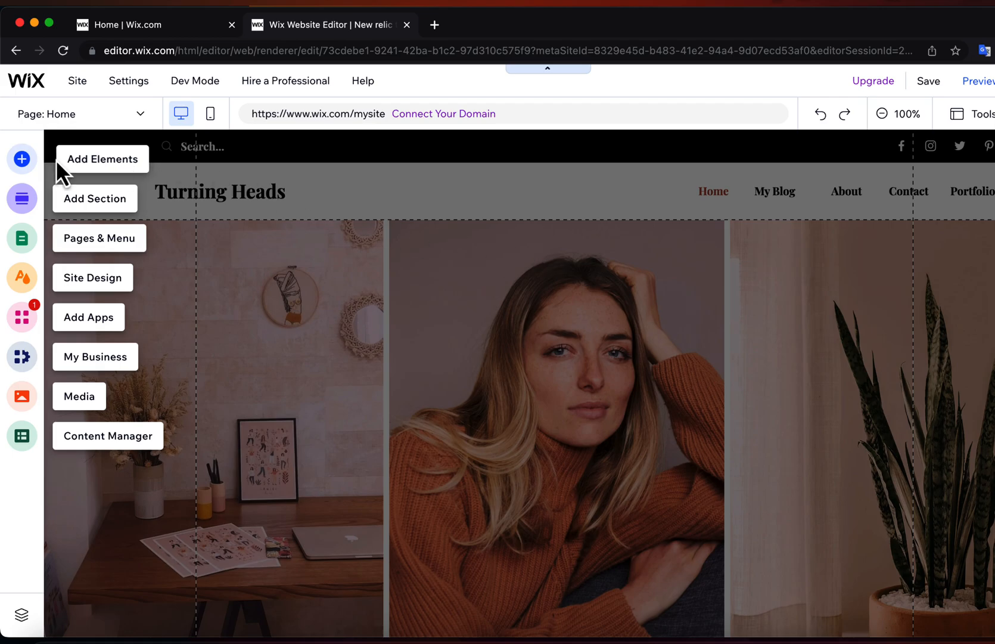
Look through the editor's options for adding elements and sections, managing pages and menu, and changing the site design.
left_click(22, 160)
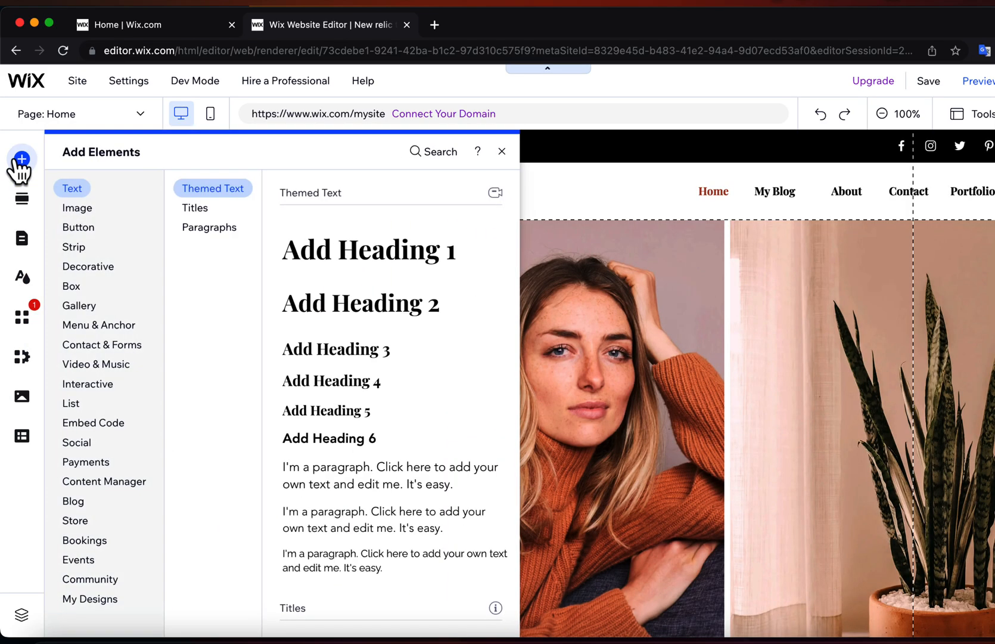
left_click(76, 208)
left_click(76, 247)
left_click(80, 267)
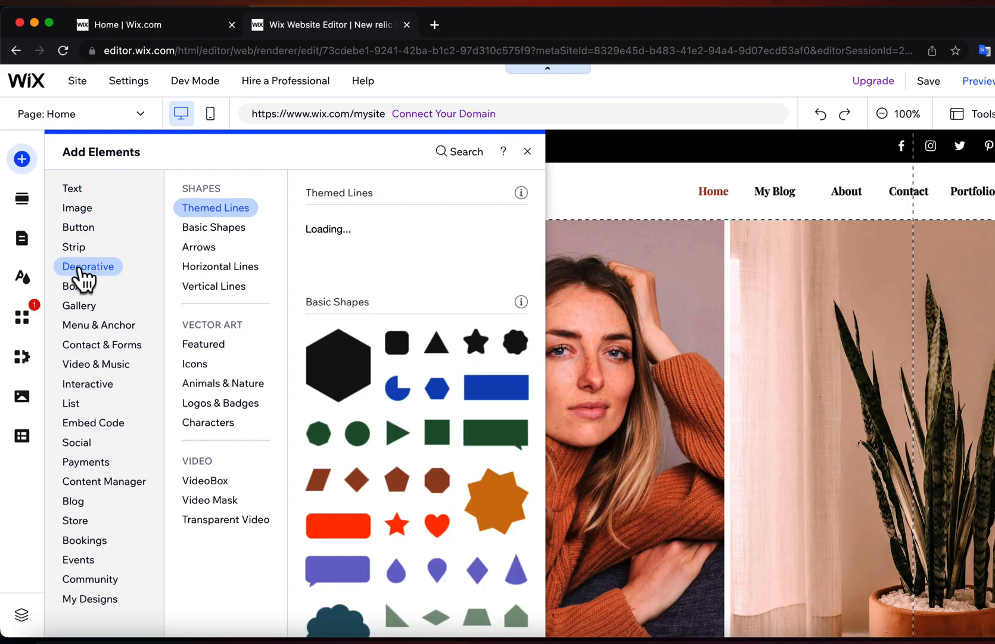
left_click(22, 199)
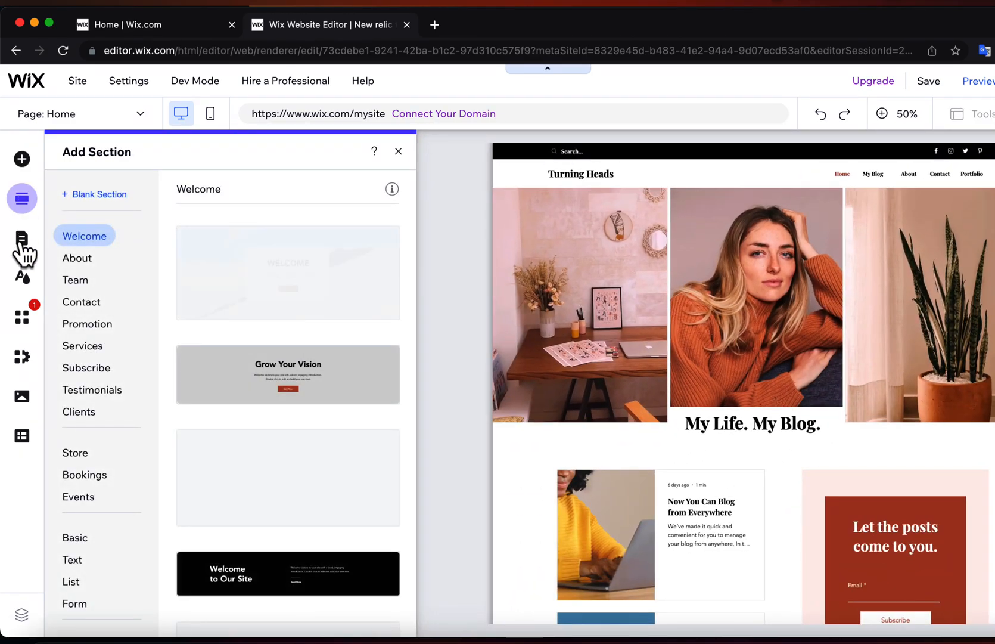
left_click(22, 241)
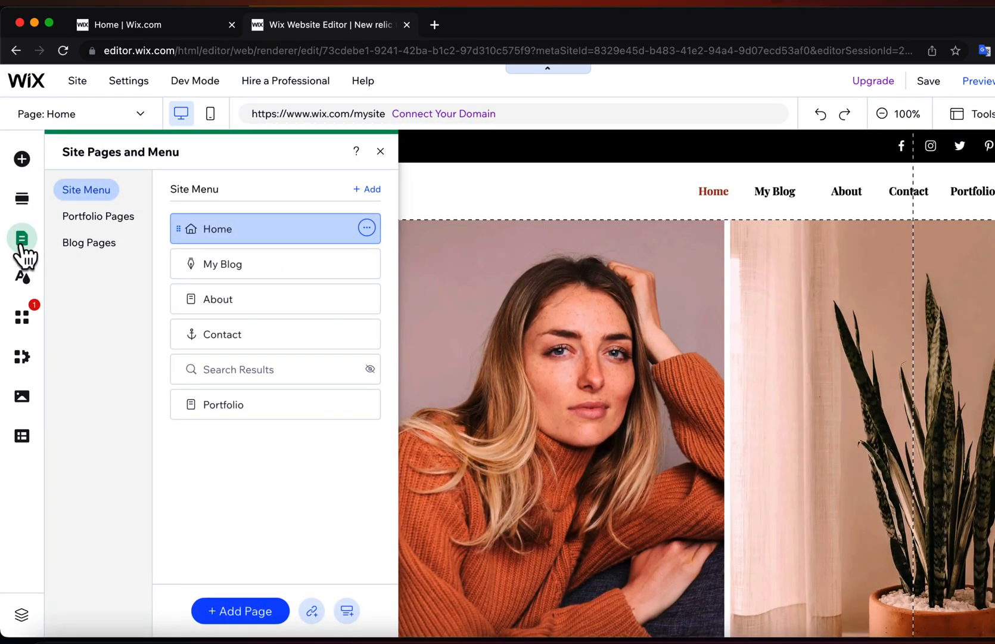
left_click(23, 279)
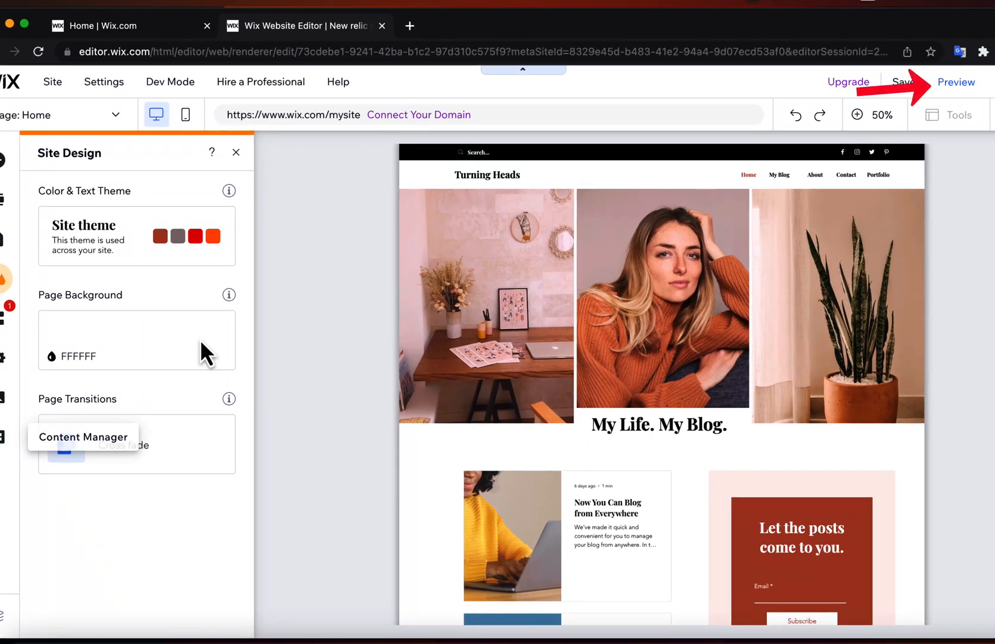
Preview the Turning Heads home page in the desktop view and in the mobile view.
left_click(937, 83)
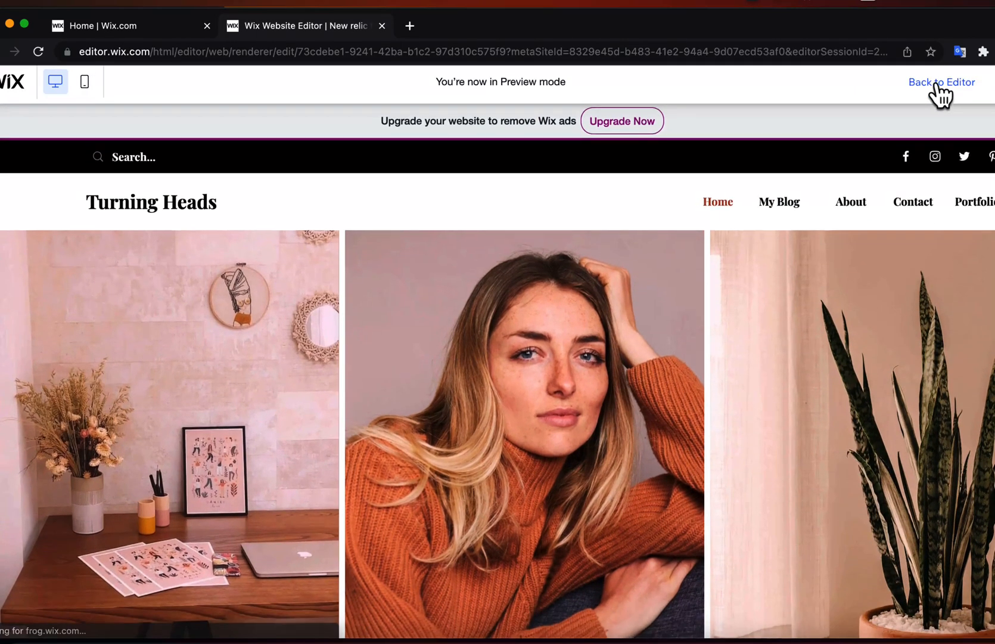
scroll(635, 314, "down", 5)
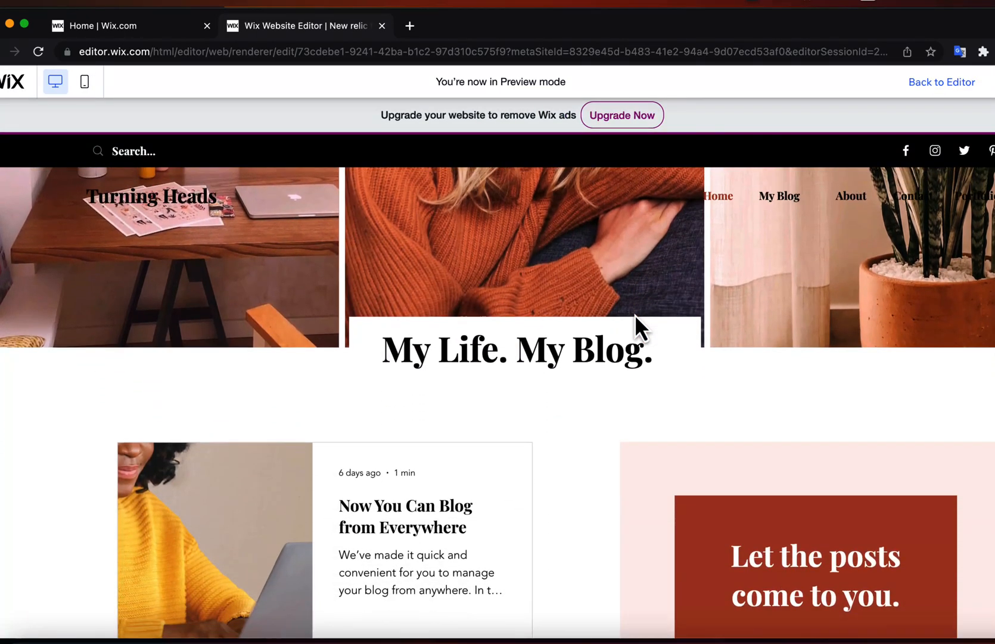
scroll(635, 314, "down", 15)
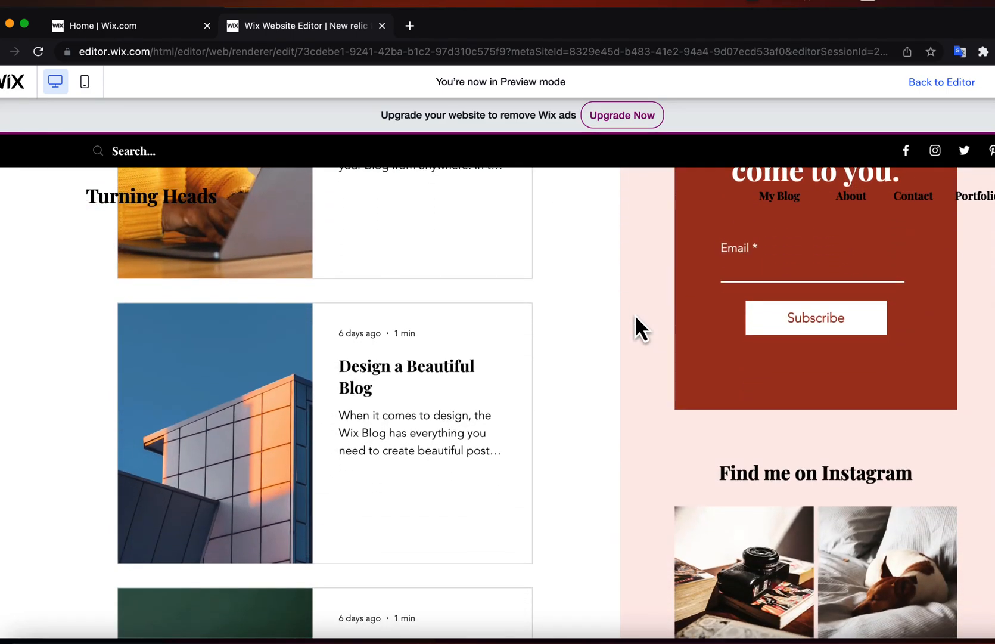
scroll(635, 314, "down", 5)
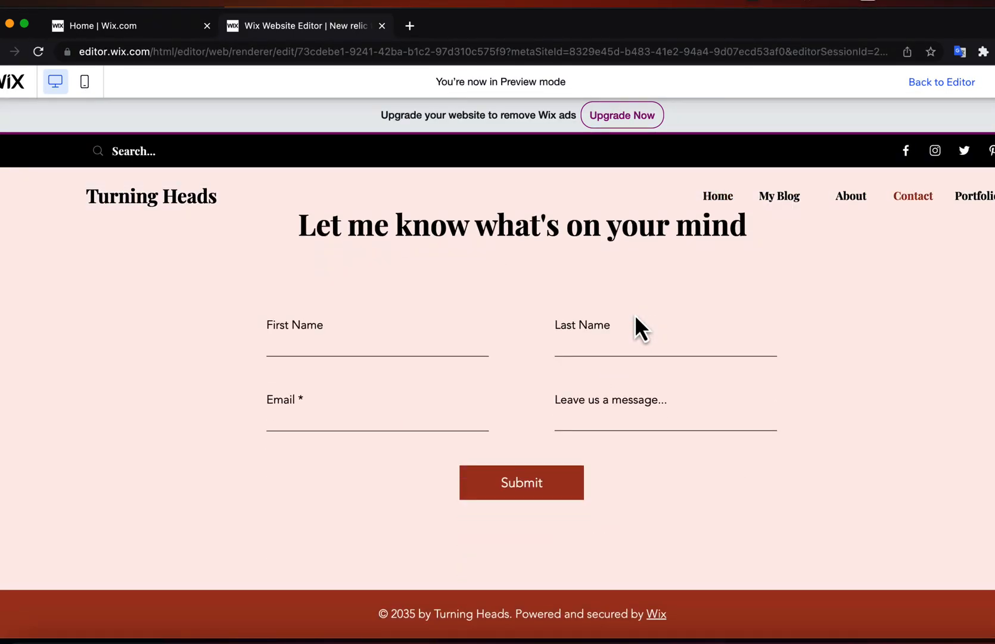
left_click(85, 89)
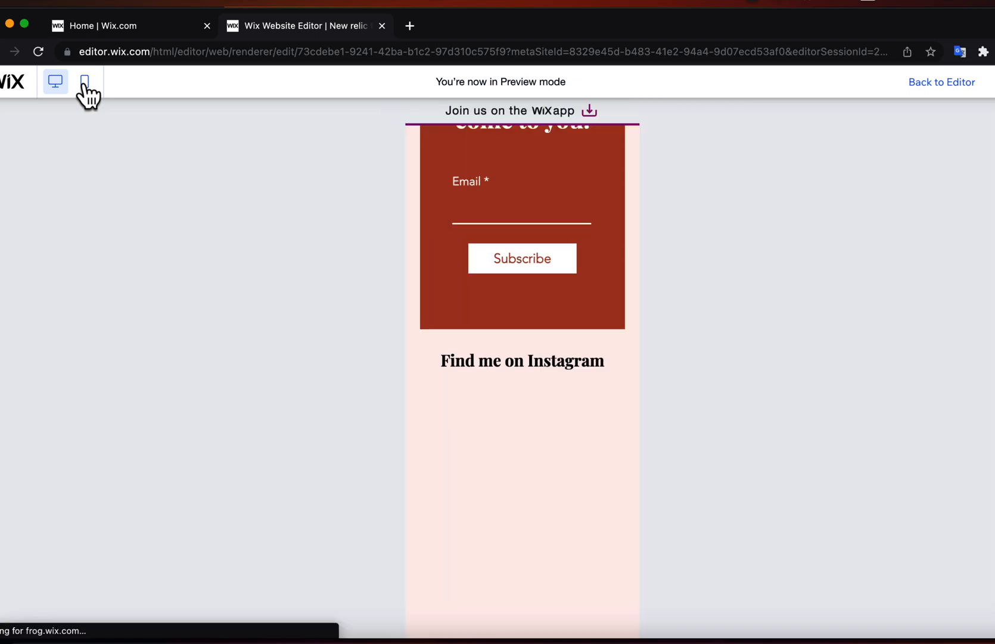
scroll(479, 260, "up", 5)
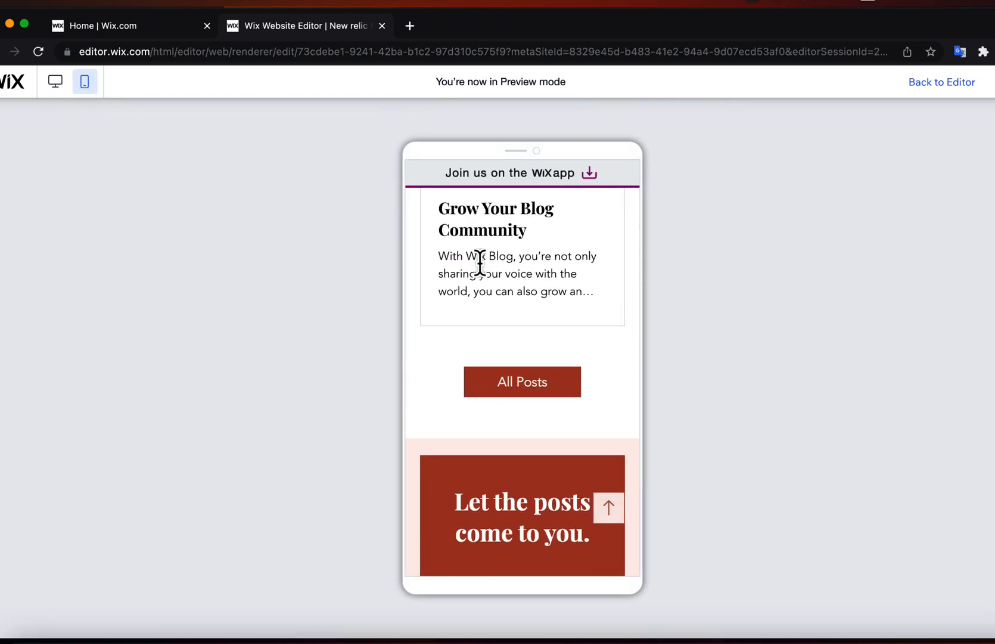
scroll(480, 261, "up", 5)
scroll(479, 260, "up", 3)
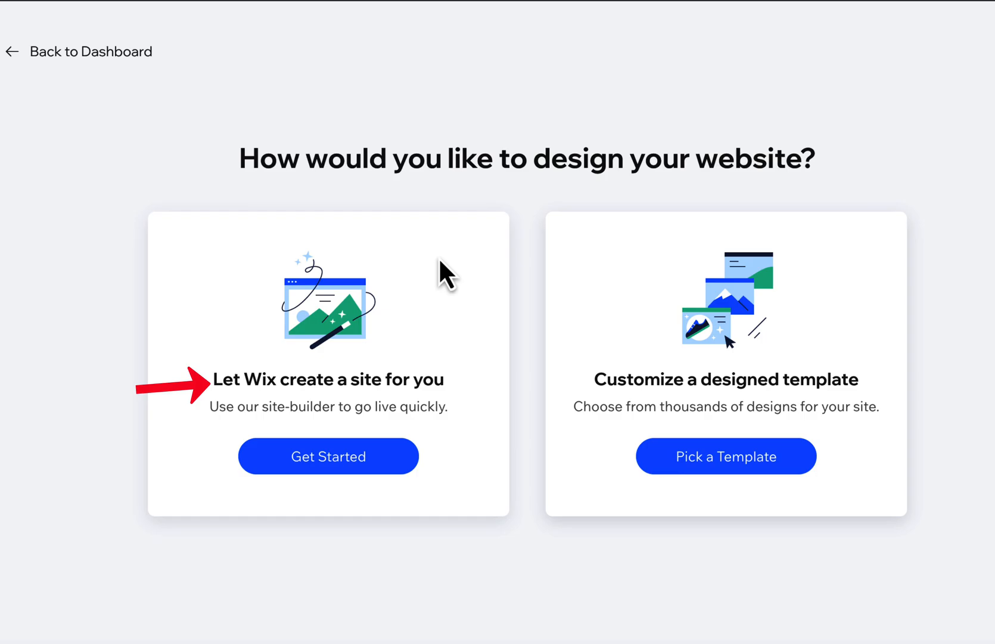
Choose to let Wix create the site and upload image 5.jpeg from Downloads as the logo.
left_click(328, 471)
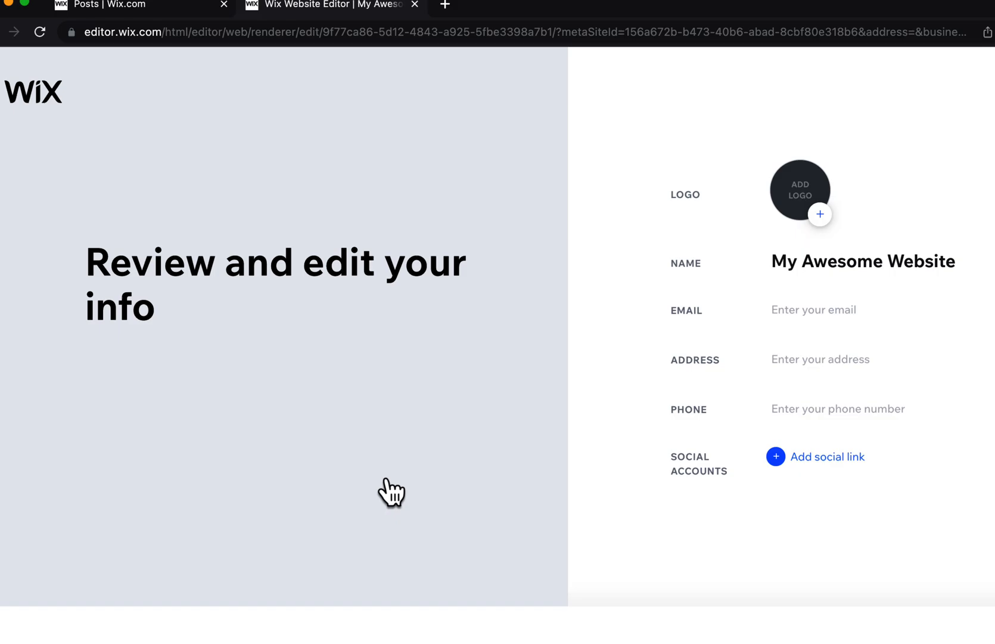
left_click(820, 213)
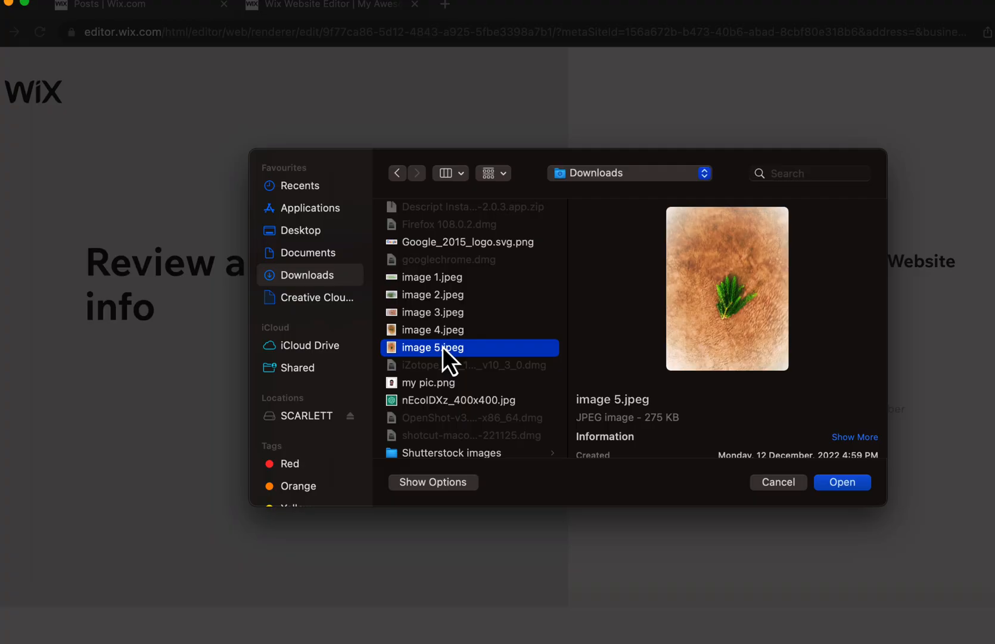
scroll(442, 346, "down", 4)
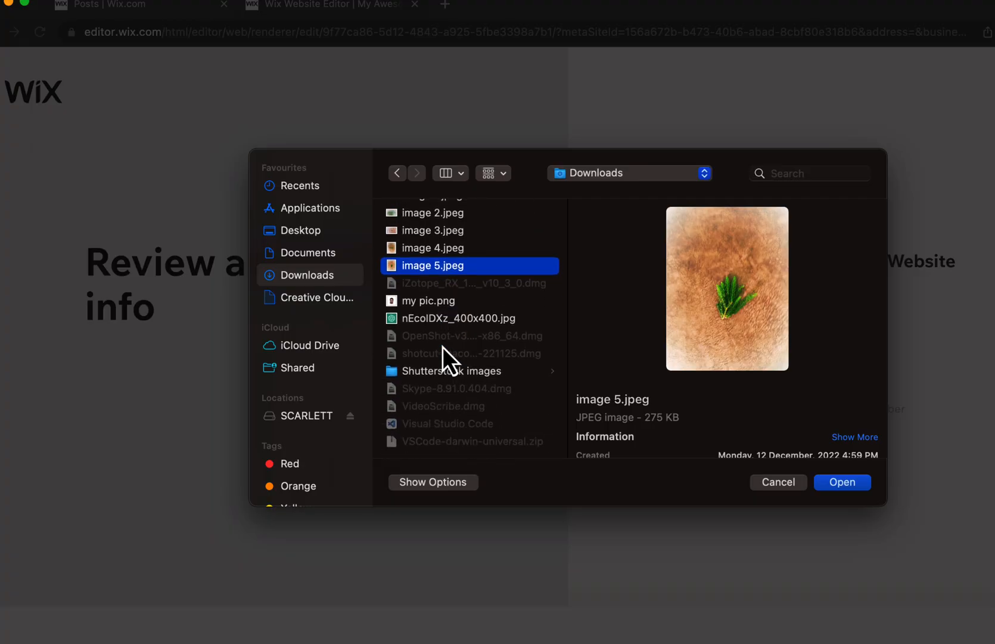
left_click(842, 481)
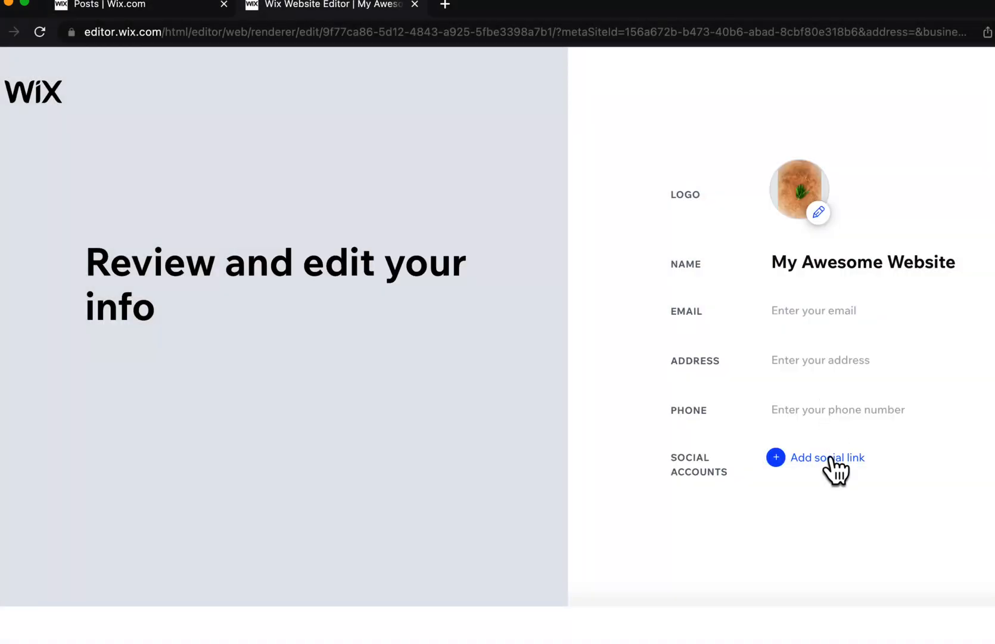
Add the YouTube channel link to the site's social accounts and continue to the theme choice.
left_click(831, 457)
key("super+v")
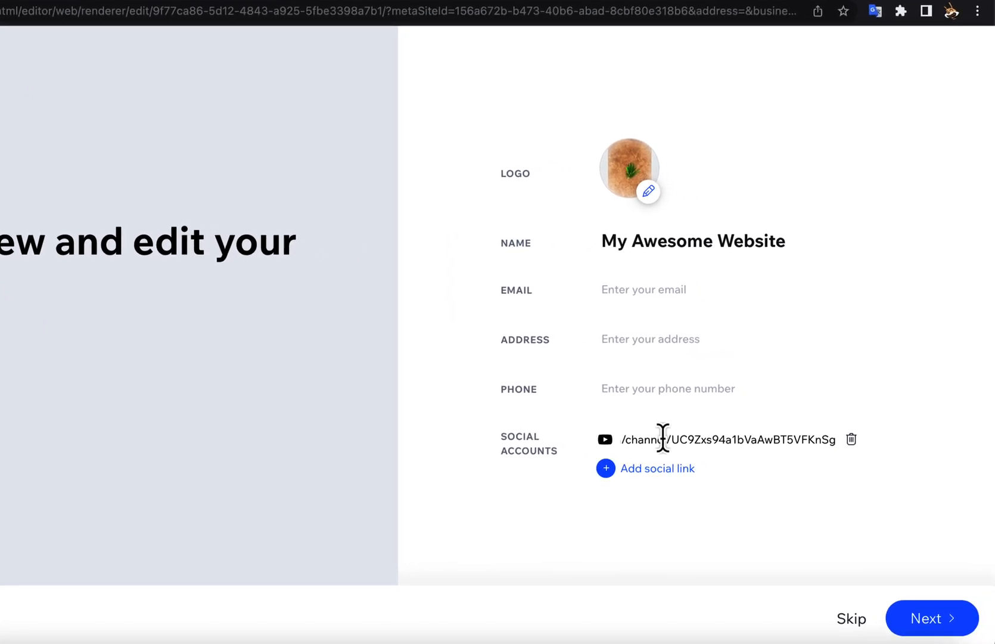
left_click(931, 618)
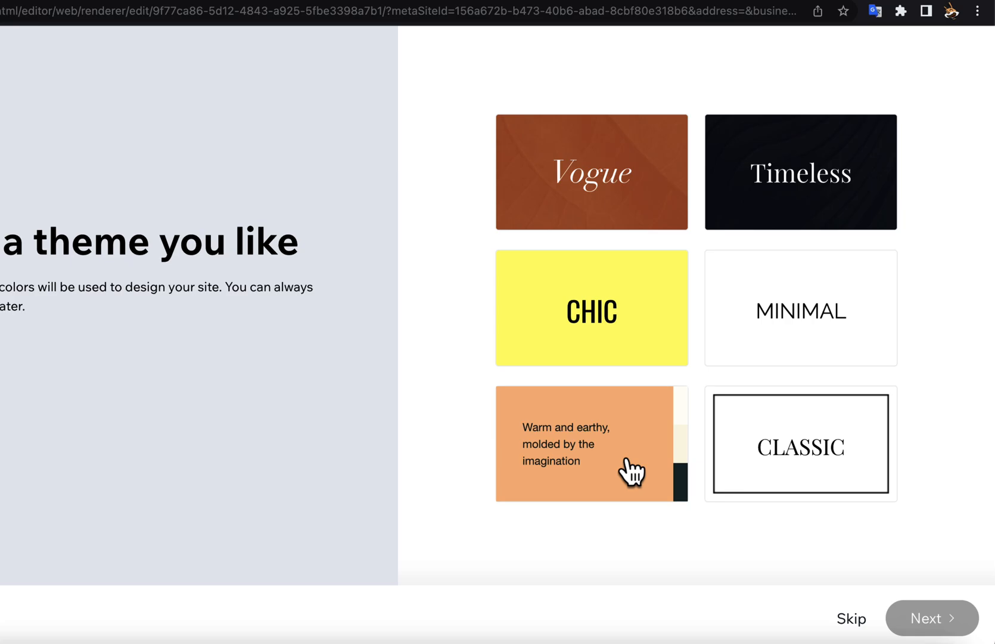
Choose the Minimal theme and the homepage design with the rolled magazine image, and continue.
left_click(752, 335)
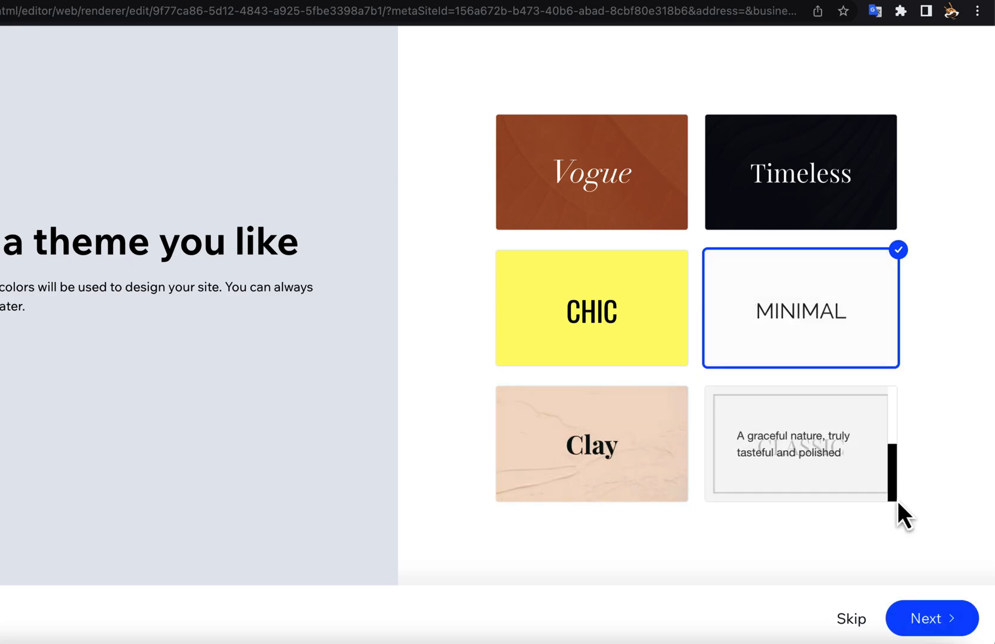
left_click(952, 621)
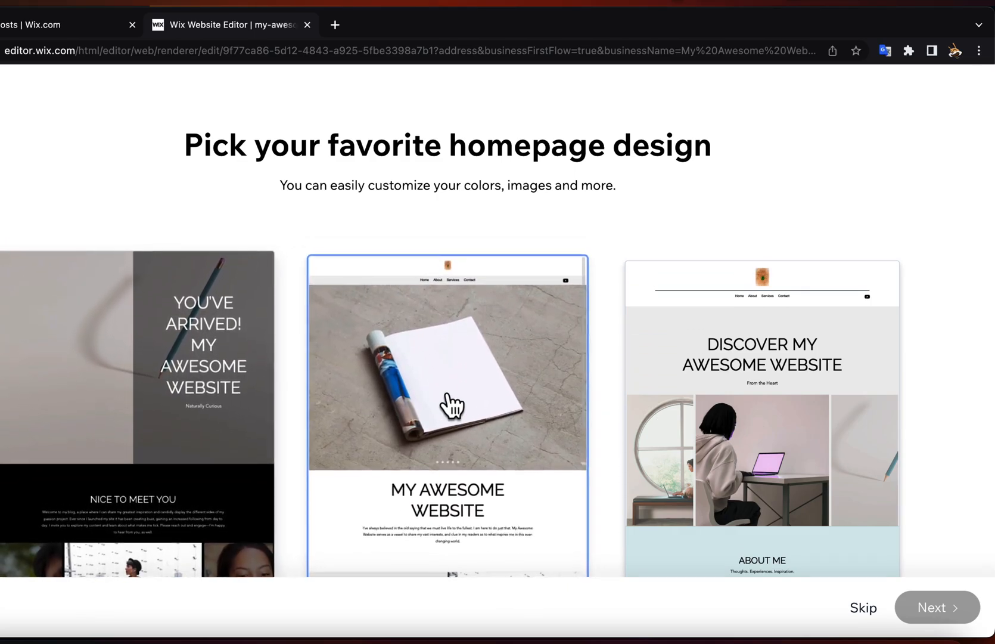
left_click(475, 413)
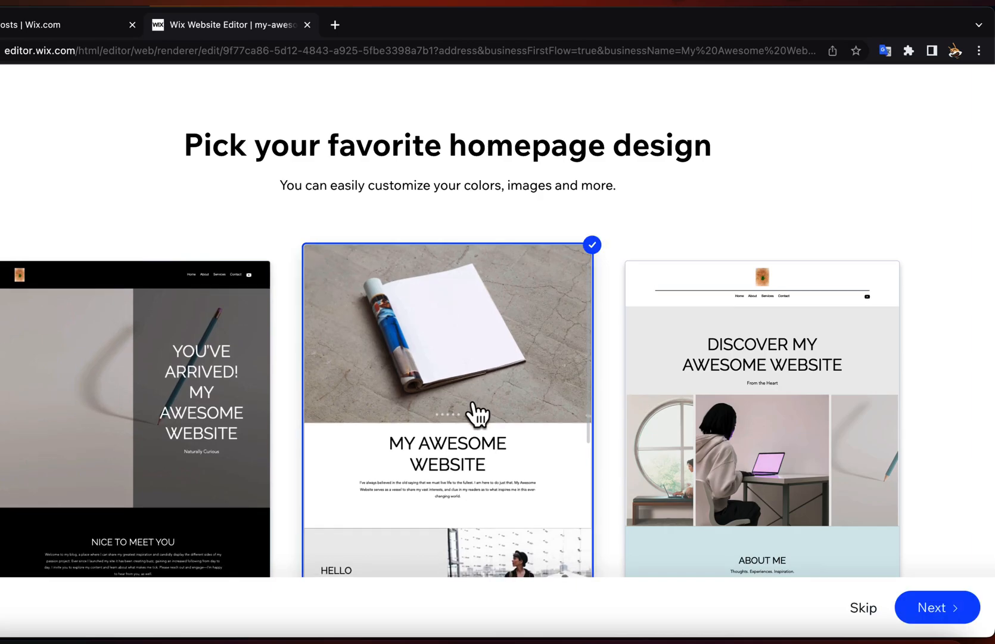
left_click(943, 602)
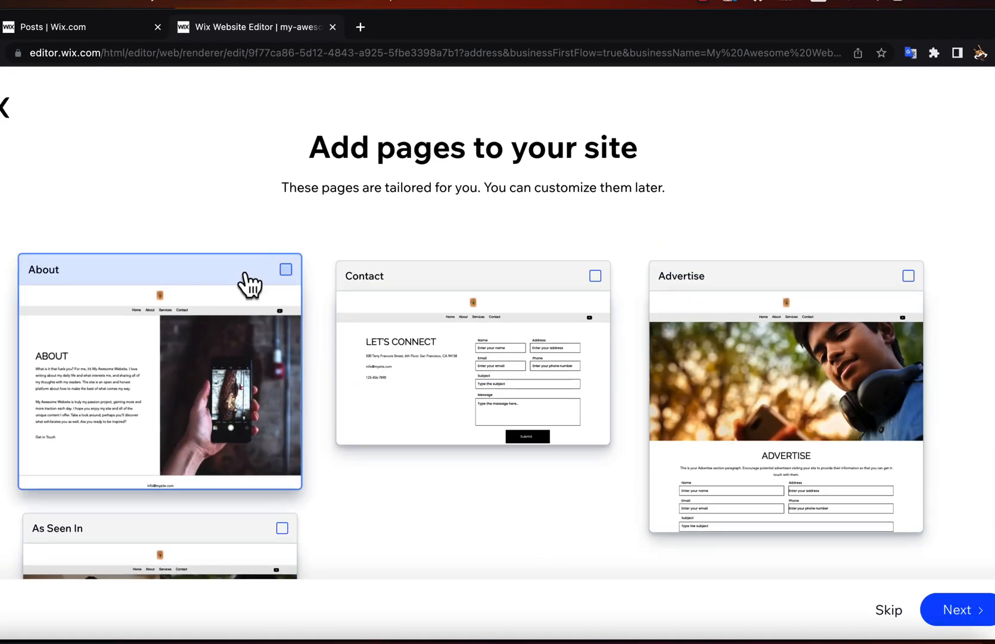
Add the About and Contact pages to the site and finish the setup.
left_click(282, 275)
left_click(598, 273)
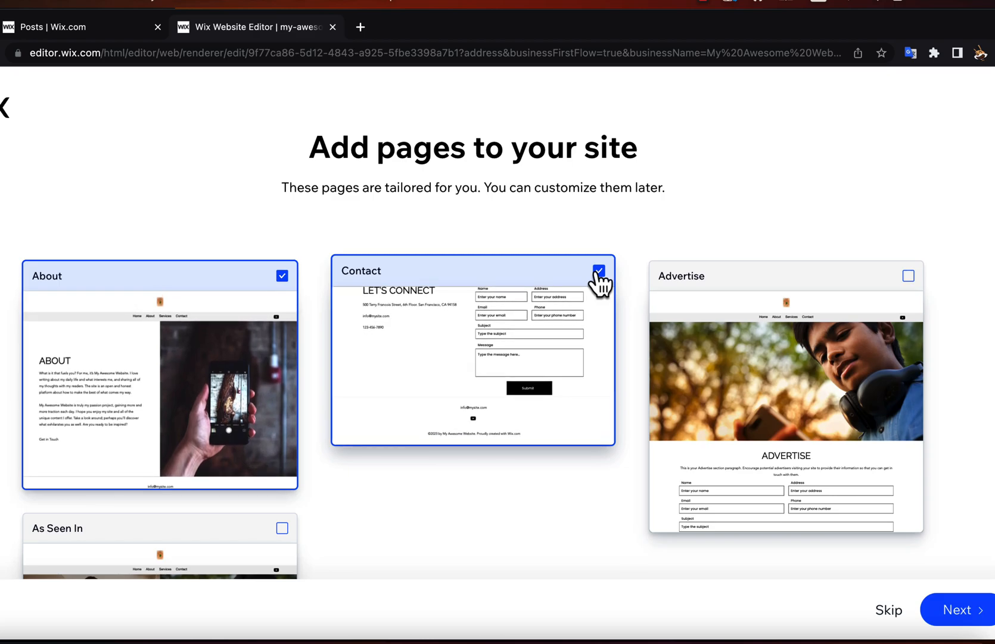
left_click(956, 610)
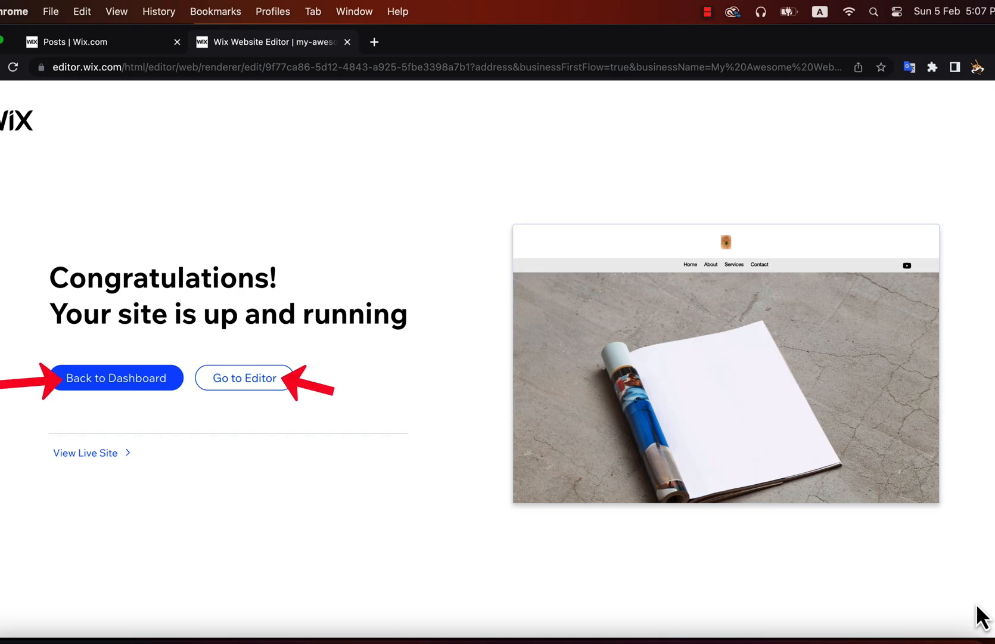
View the live site's home page and open the new site in the editor.
left_click(101, 453)
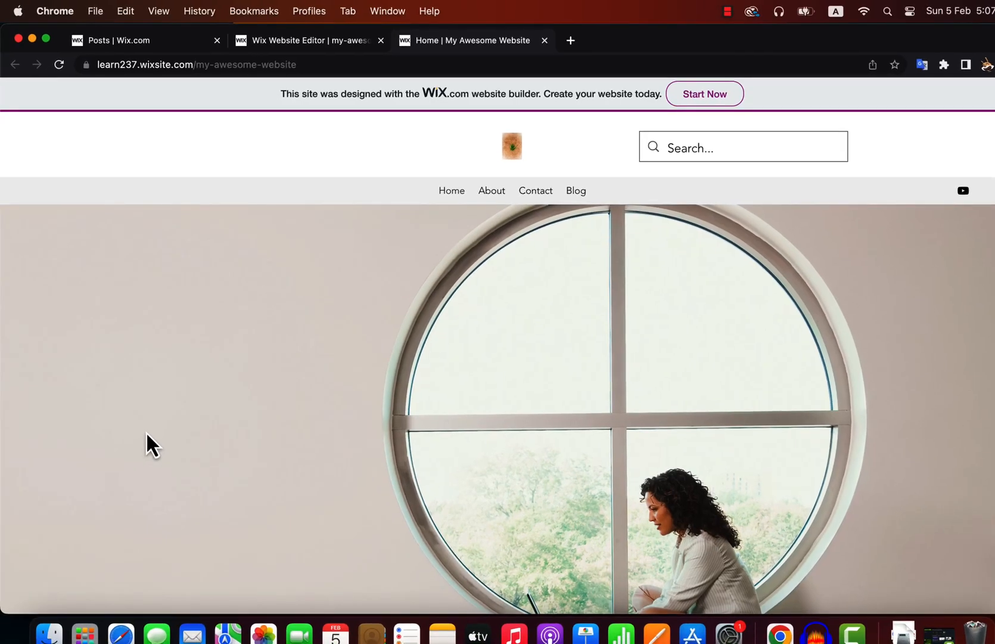
scroll(146, 433, "down", 5)
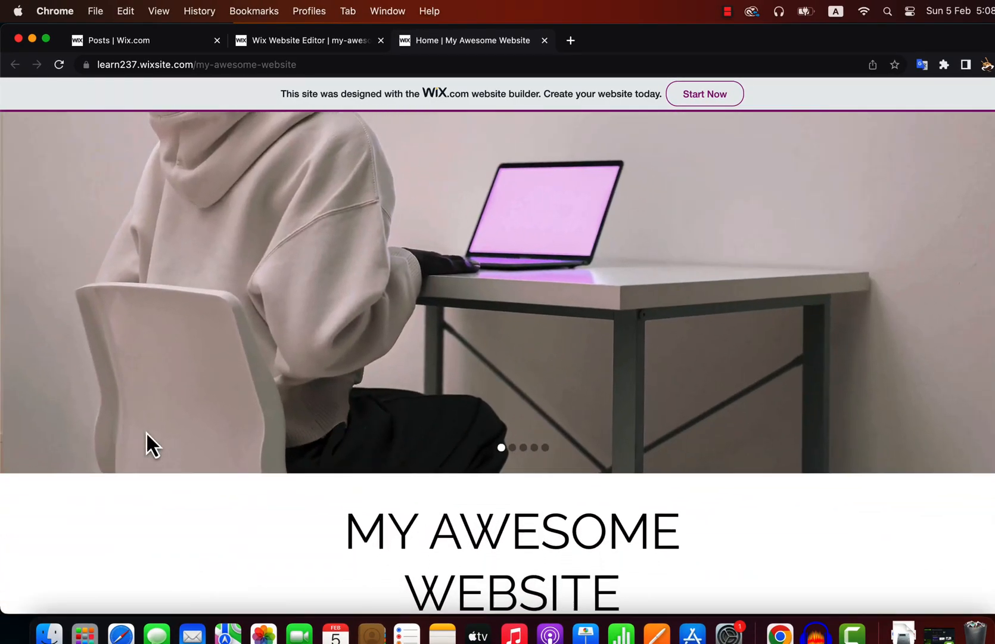
scroll(146, 433, "down", 5)
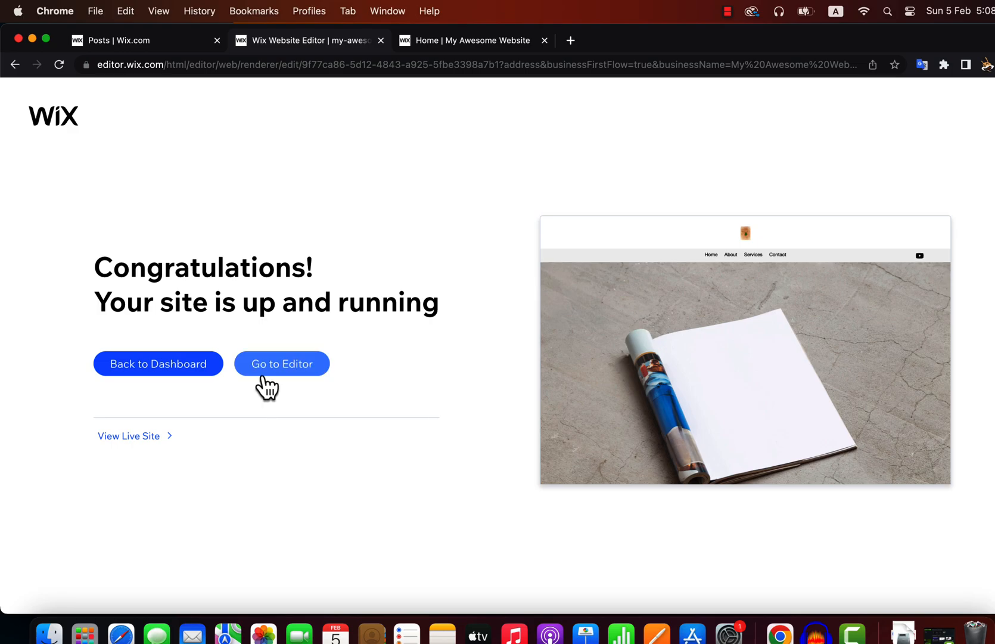
left_click(264, 370)
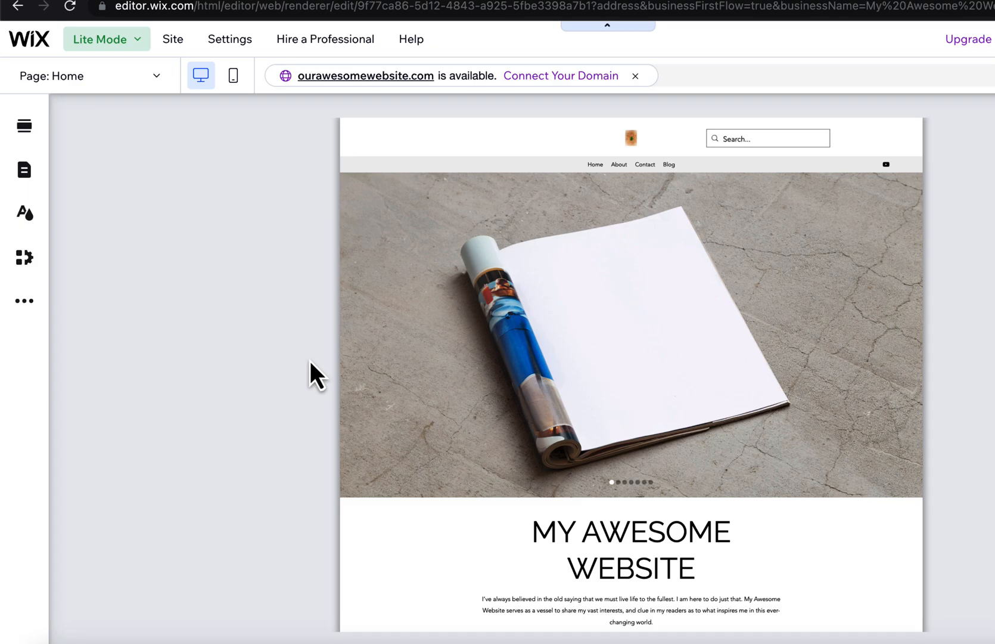
Look through the Home, About, Contact and Blog pages in the editor and return to the Home page.
scroll(310, 360, "down", 5)
scroll(310, 360, "down", 4)
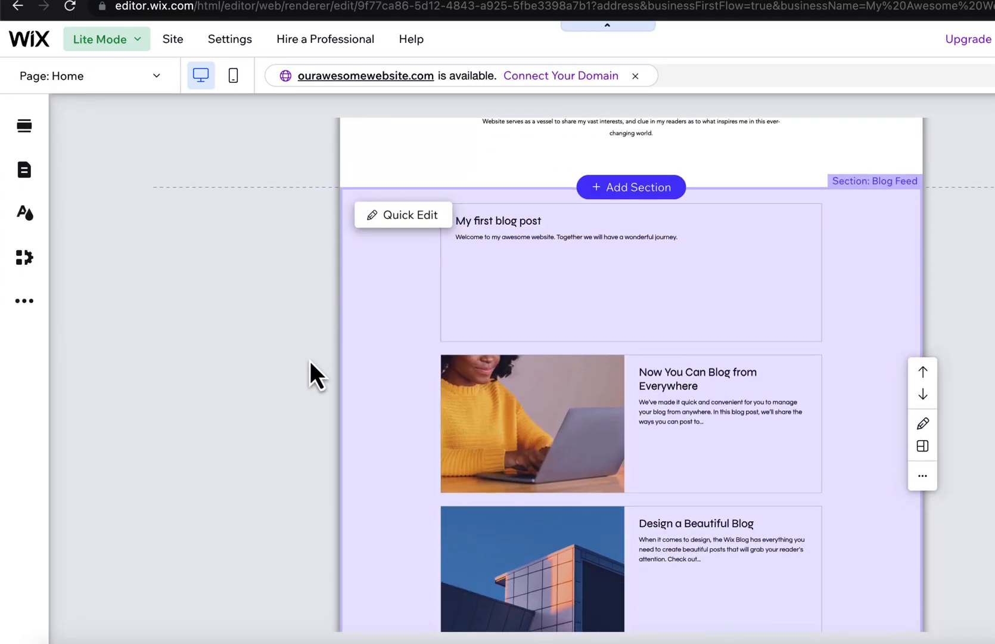
scroll(310, 361, "up", 9)
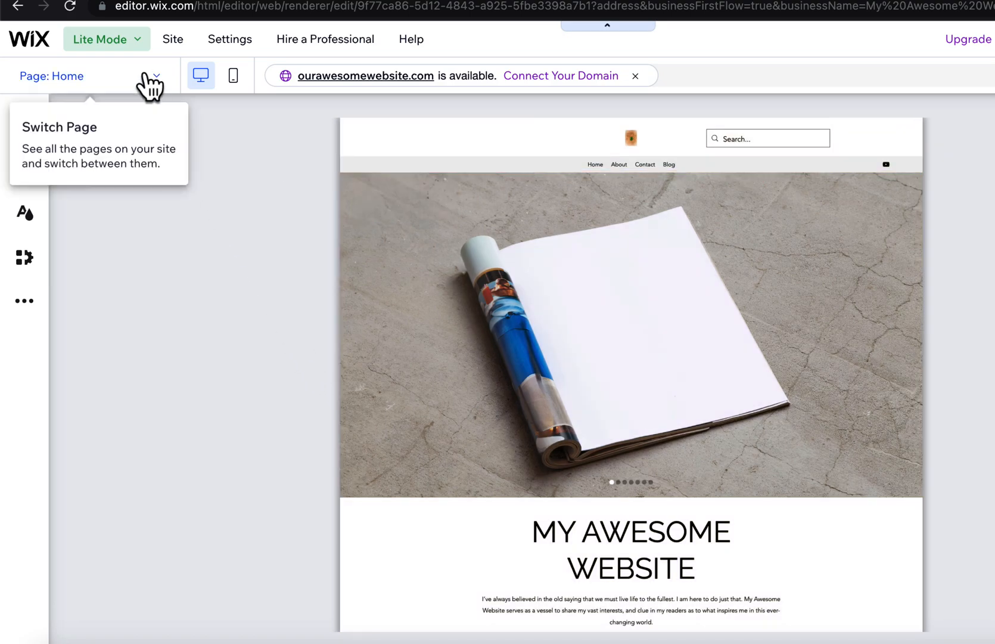
left_click(147, 75)
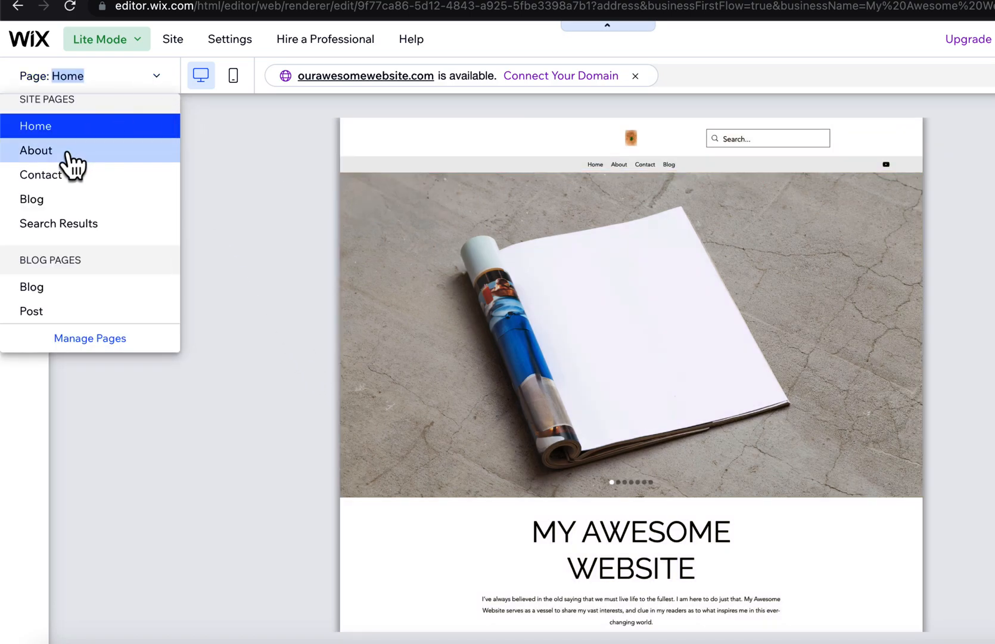
left_click(36, 150)
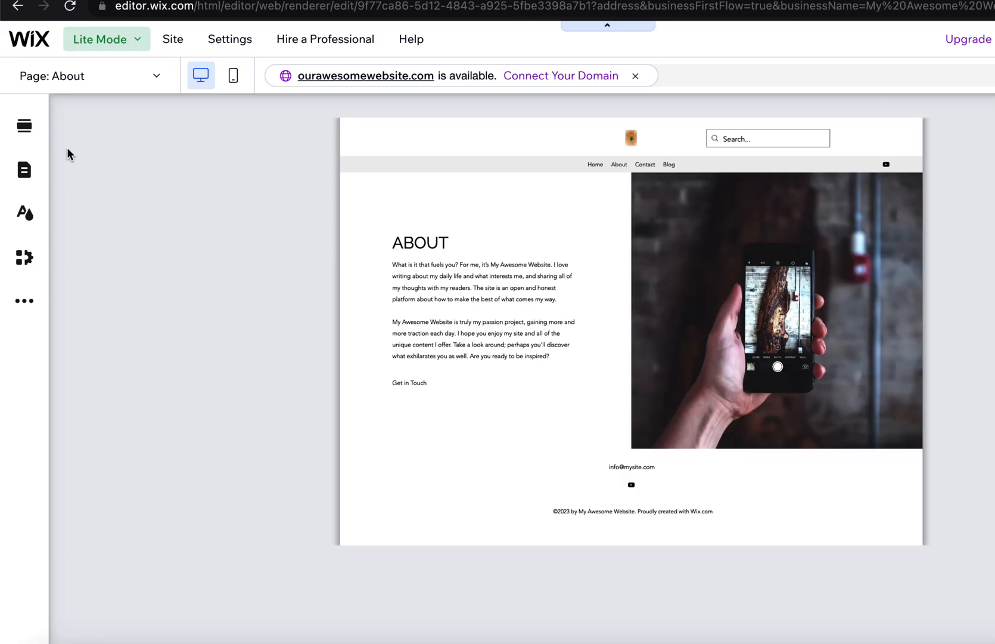
left_click(102, 74)
left_click(50, 186)
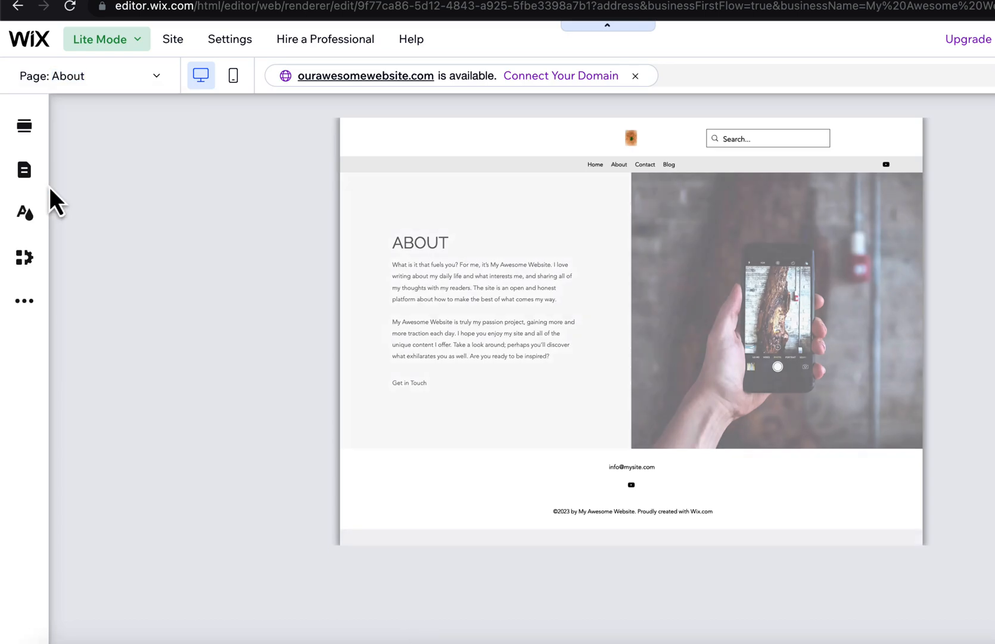
left_click(68, 87)
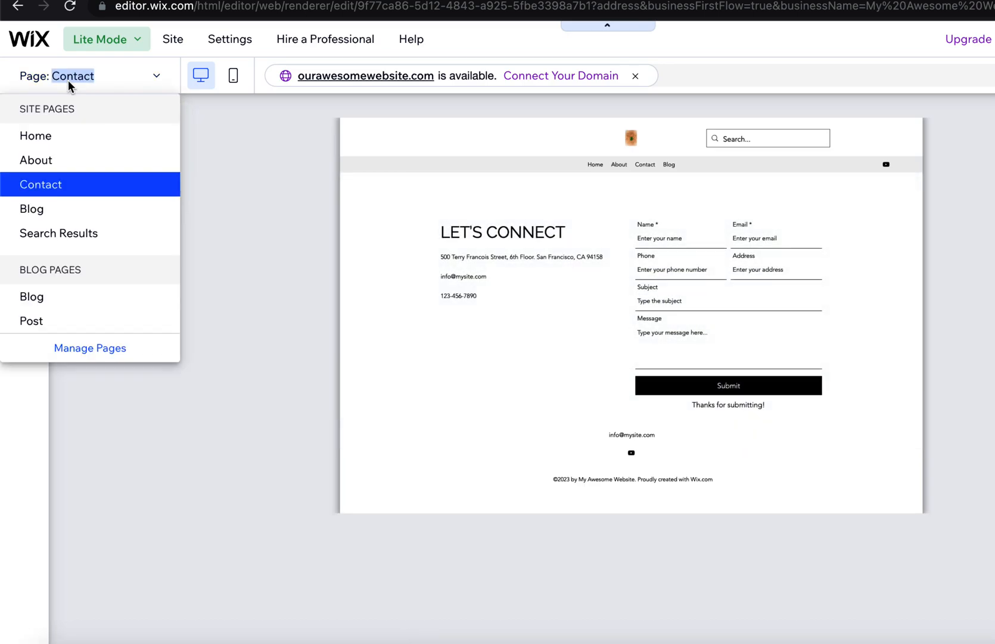
left_click(35, 216)
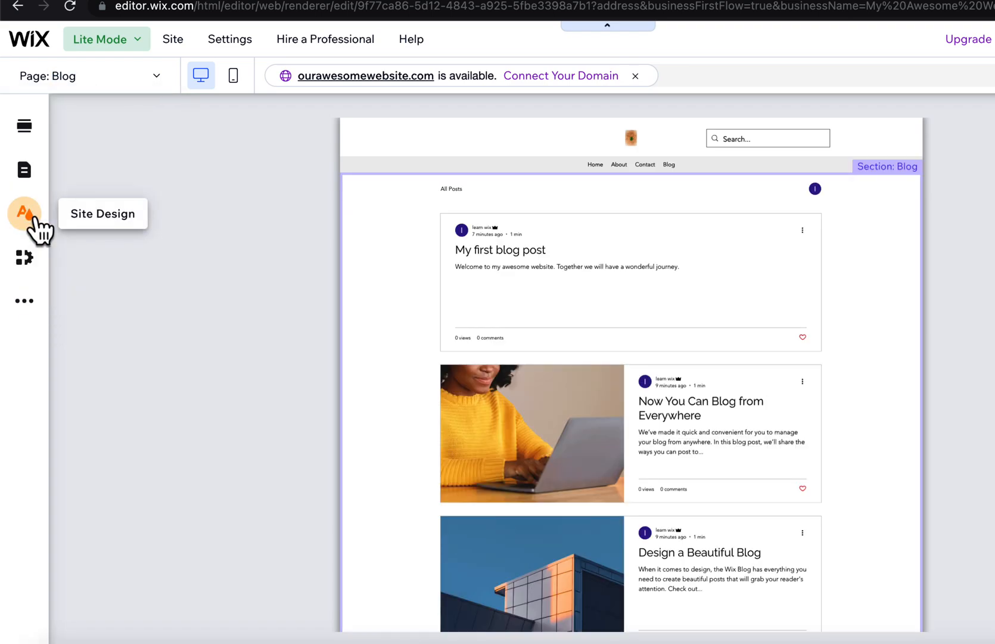
left_click(95, 76)
left_click(51, 136)
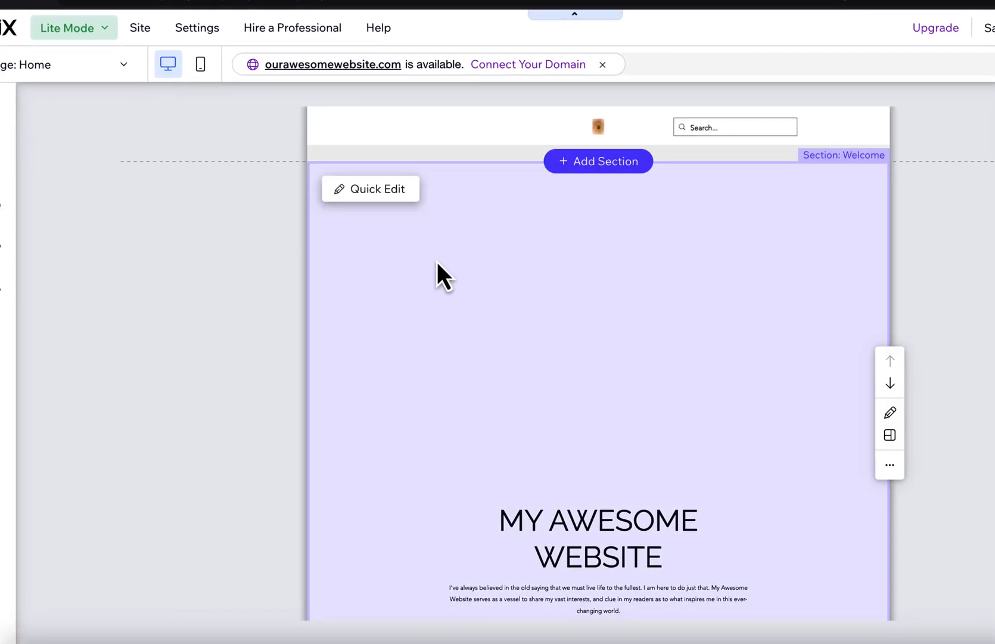
Change the title of the home page's Welcome section to "Welcome to my Website".
left_click(436, 262)
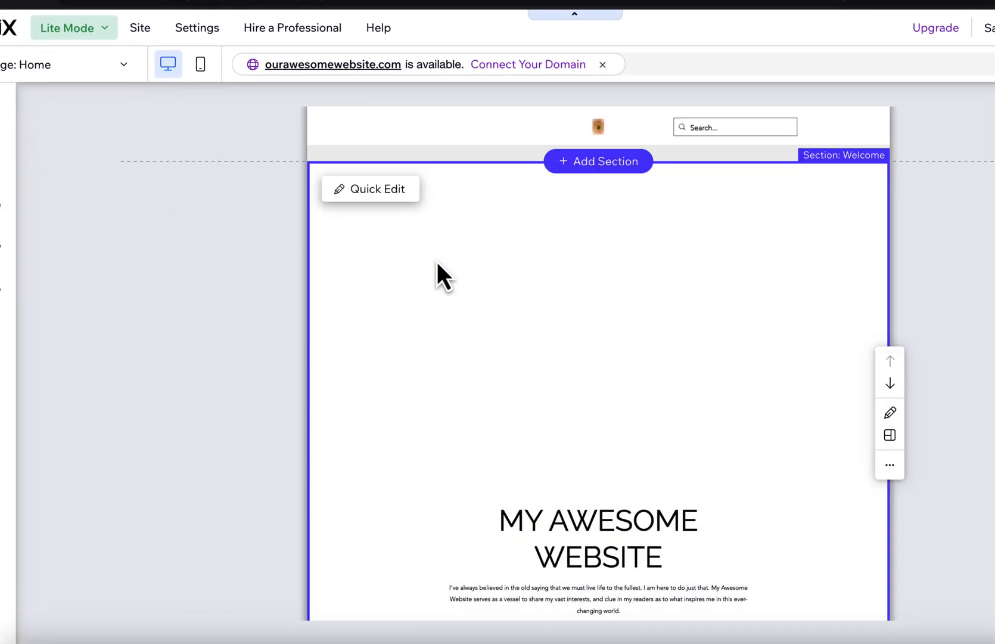
scroll(436, 261, "down", 5)
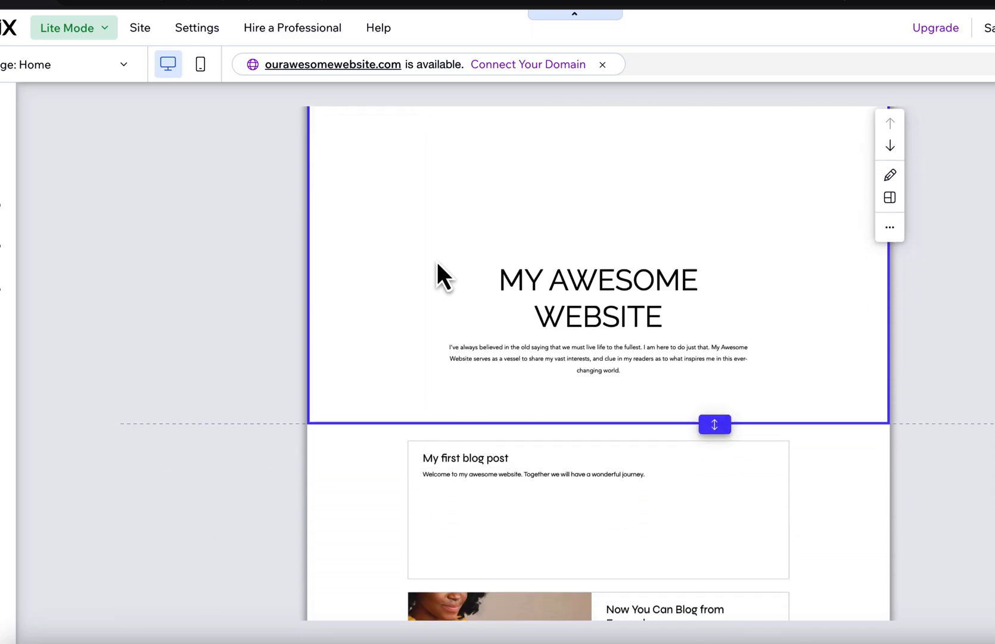
scroll(437, 261, "up", 2)
scroll(436, 261, "up", 3)
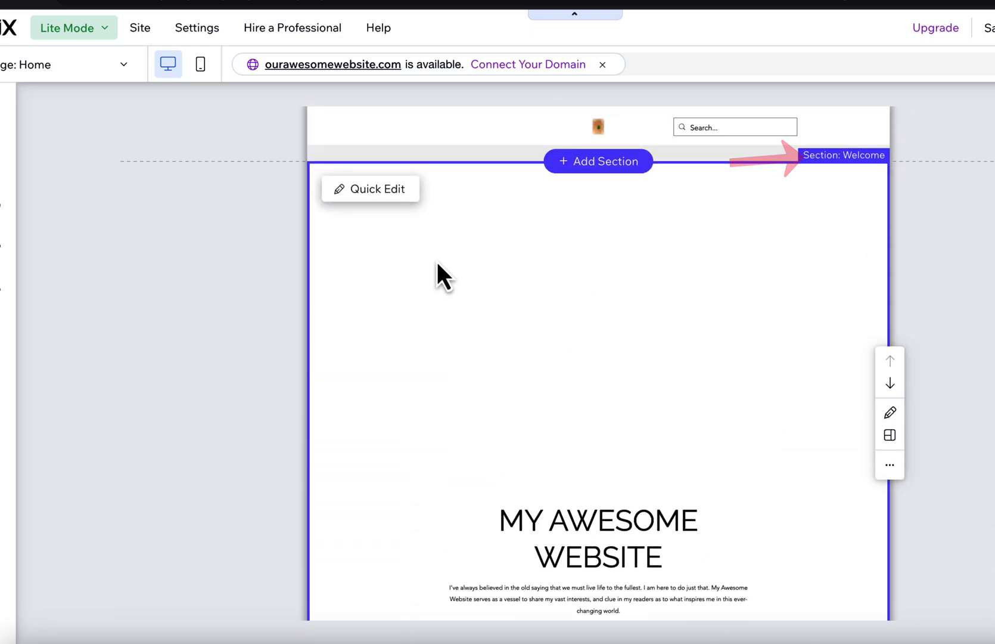
left_click(386, 190)
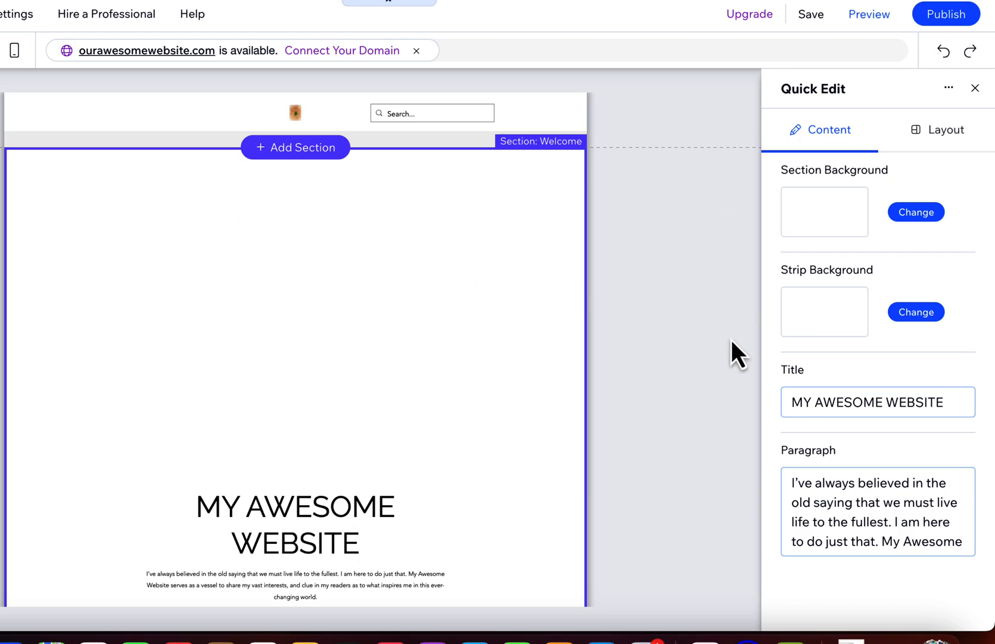
left_click(842, 406)
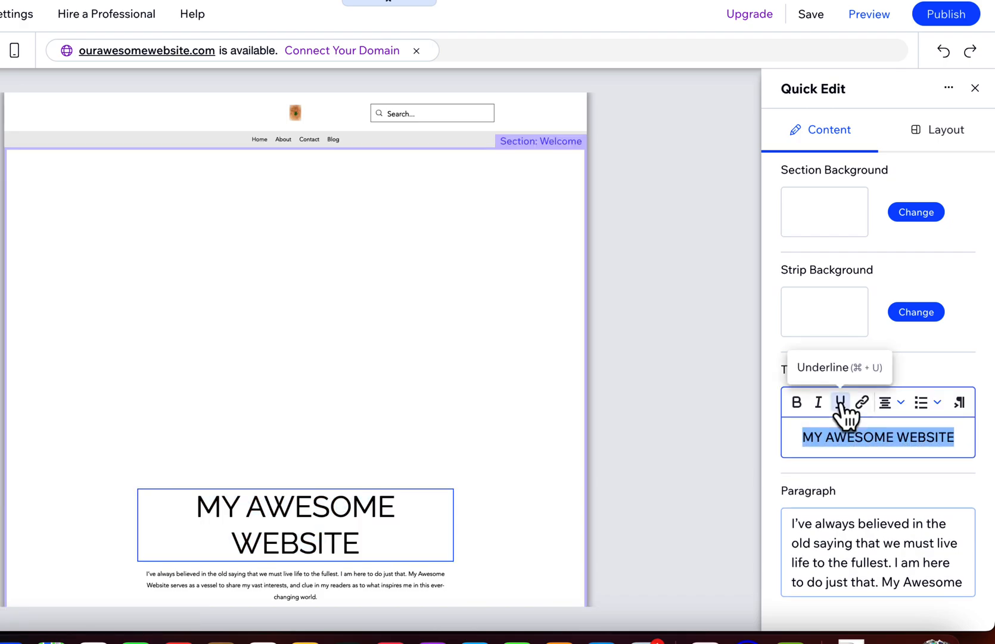
type("We")
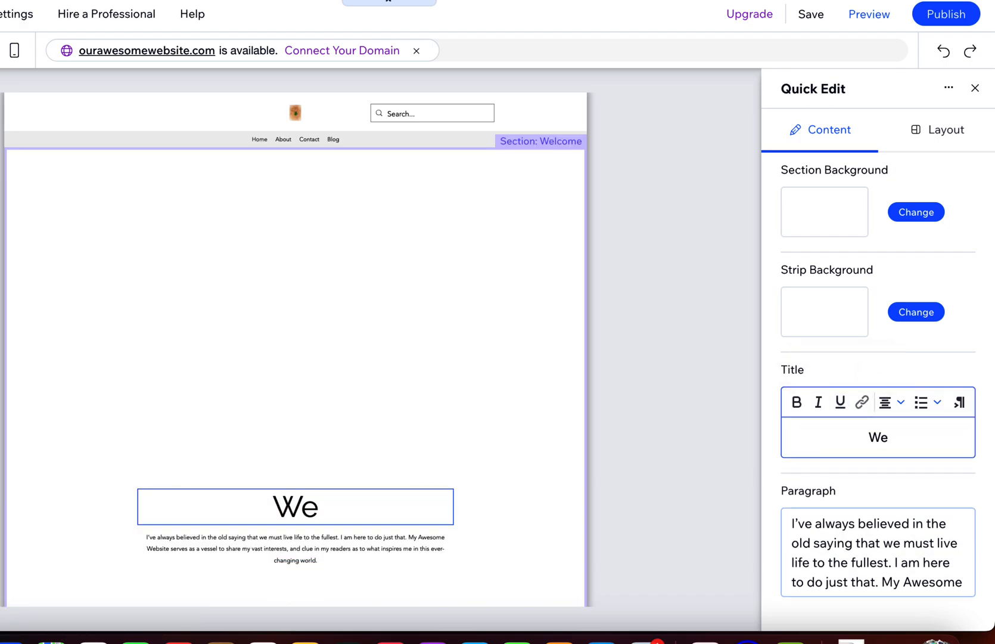
type("lcome to m")
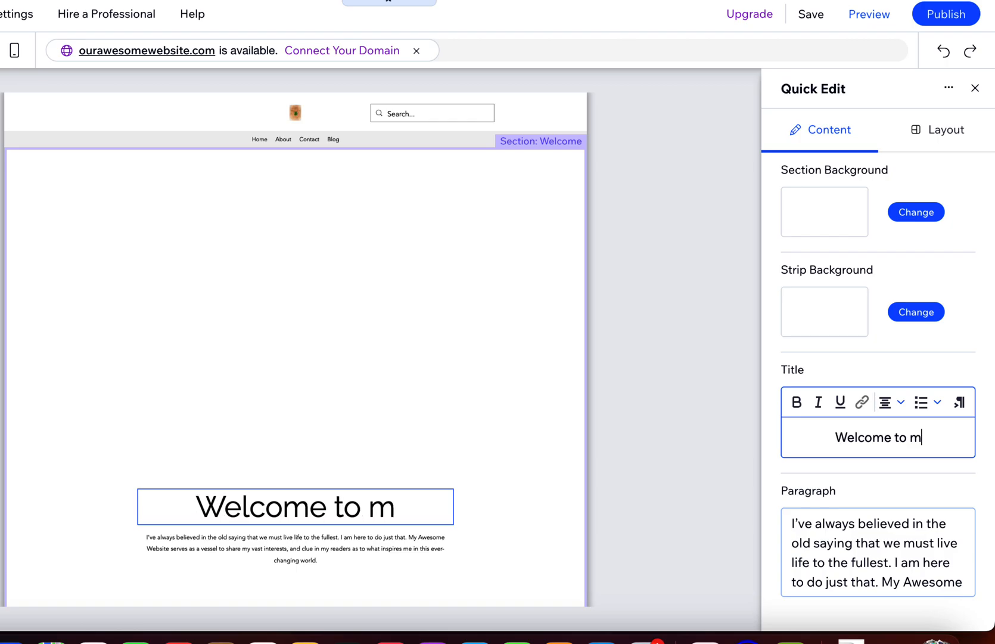
type("y Website")
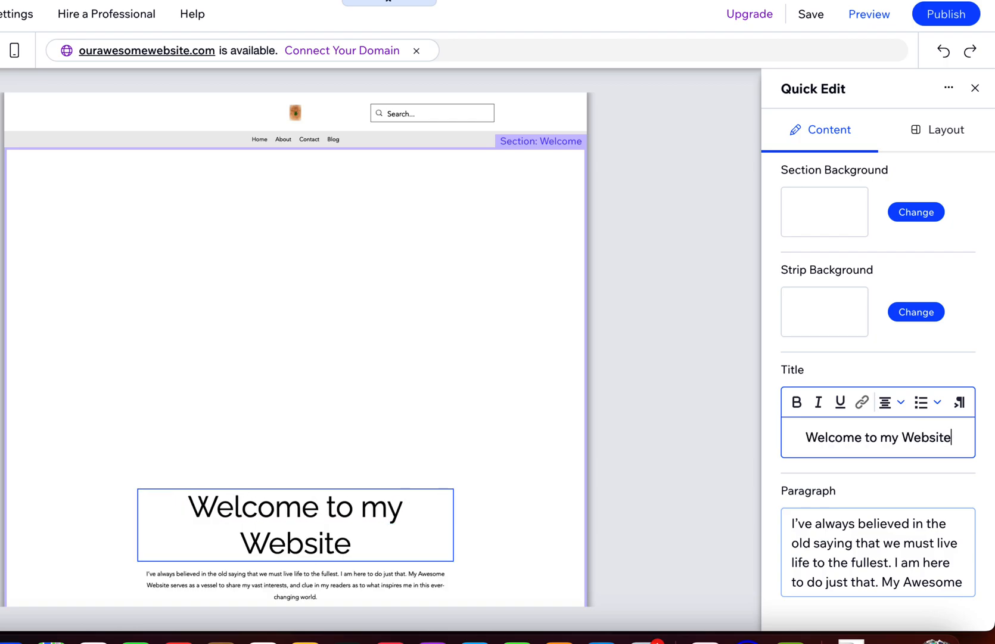
Apply bold to the Welcome section's paragraph, check the section's layout options and close its quick editing.
left_click(849, 563)
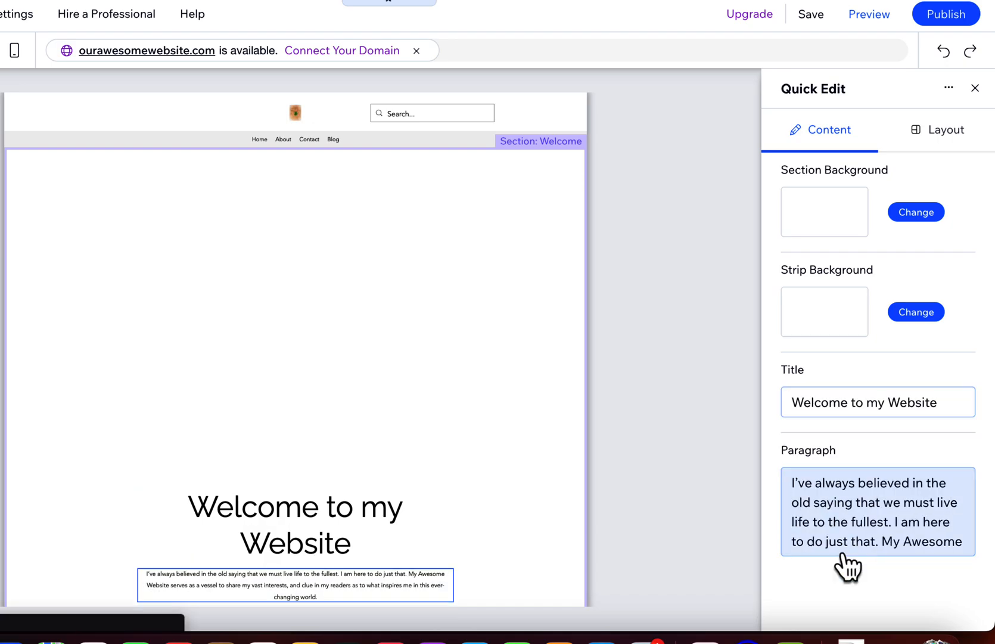
left_click(844, 554)
scroll(844, 554, "down", 3)
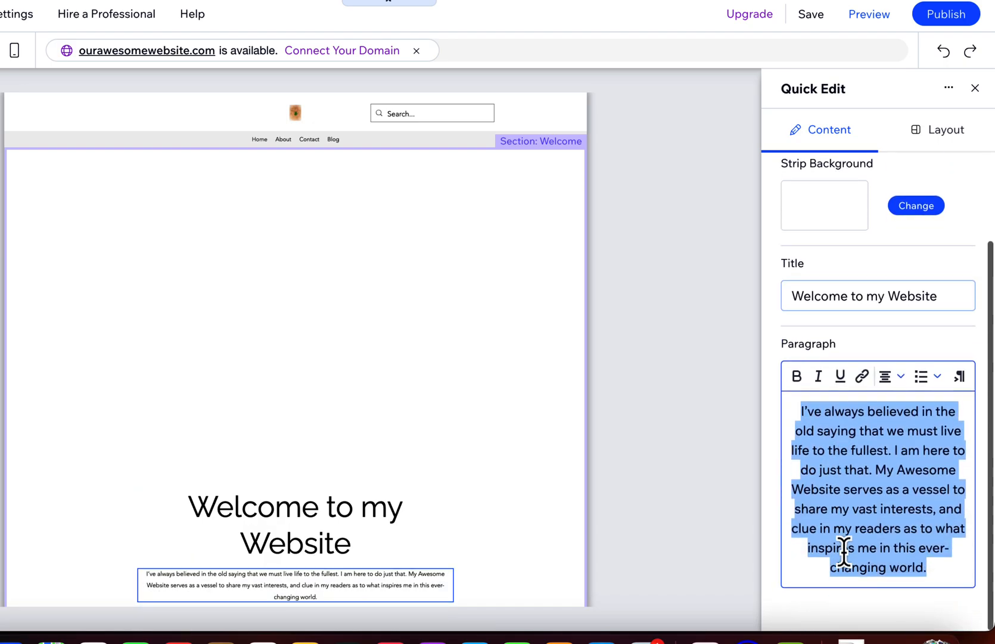
left_click(797, 377)
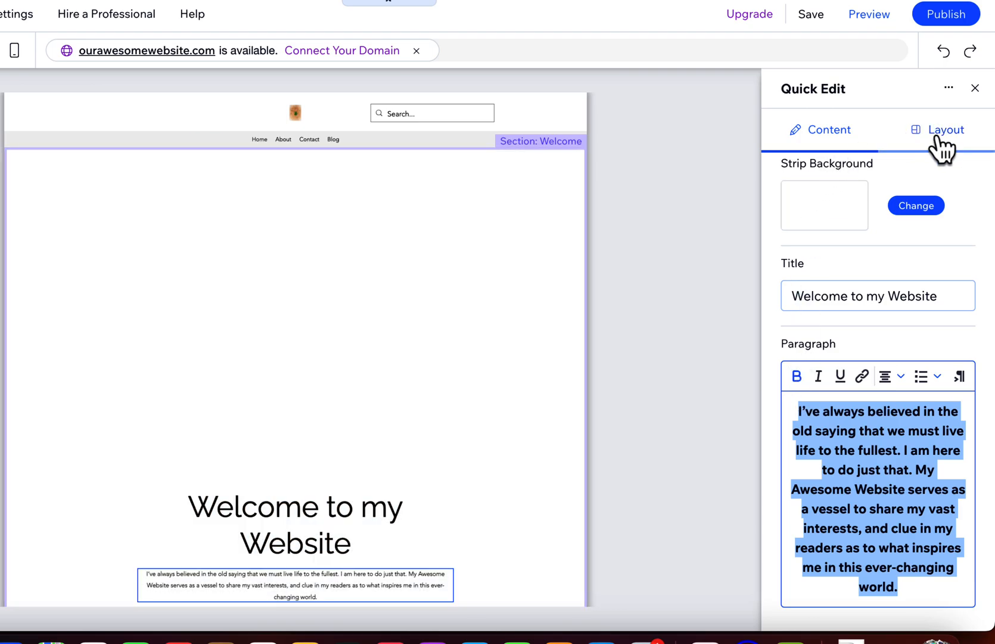
left_click(940, 133)
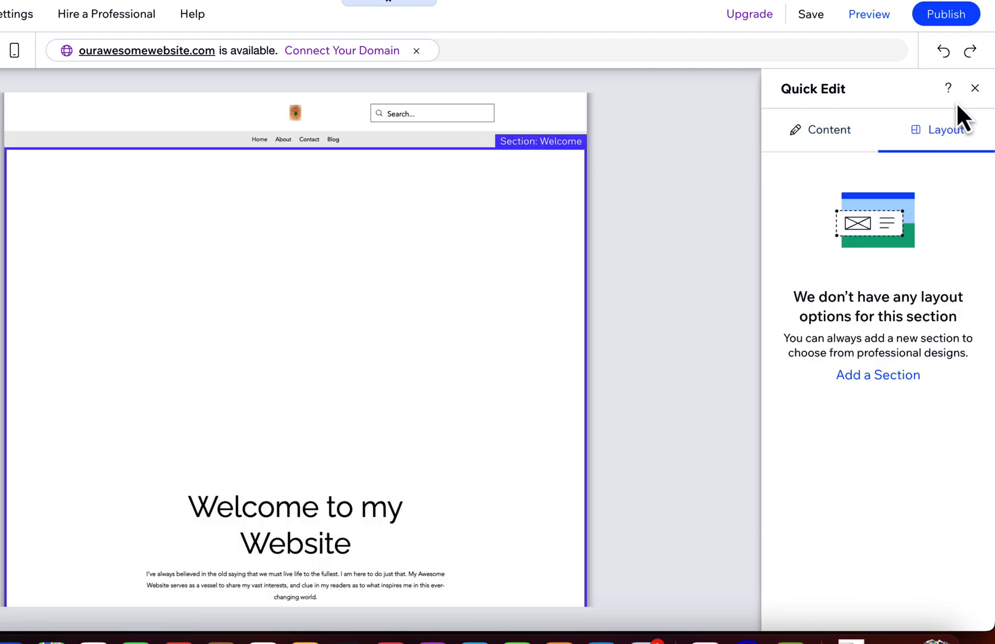
left_click(975, 88)
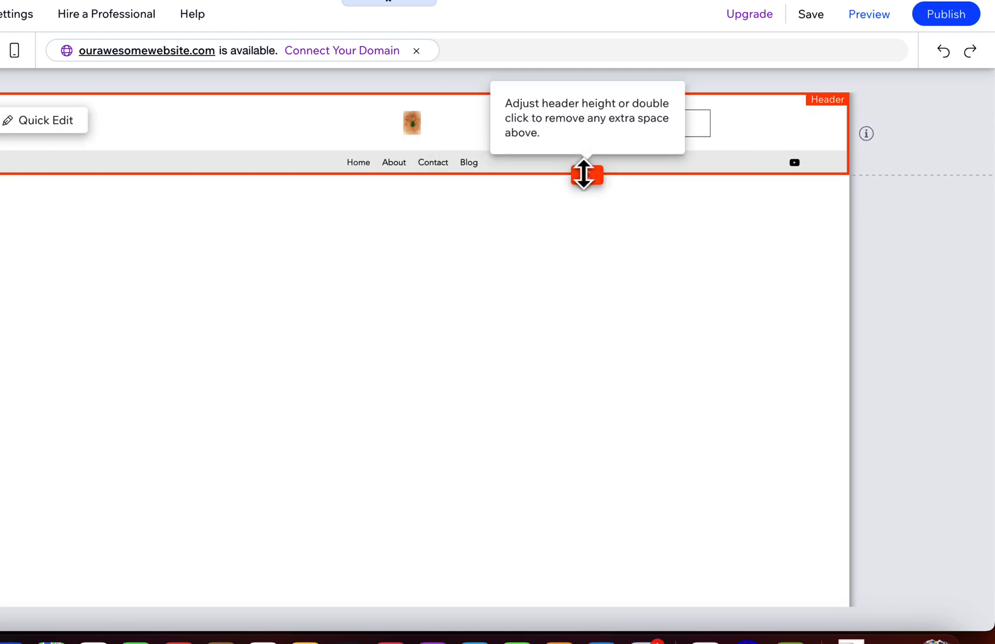
Make the header slightly taller and delete the "Let's Connect" Contact section from the home page.
left_click_drag(584, 174, 582, 210)
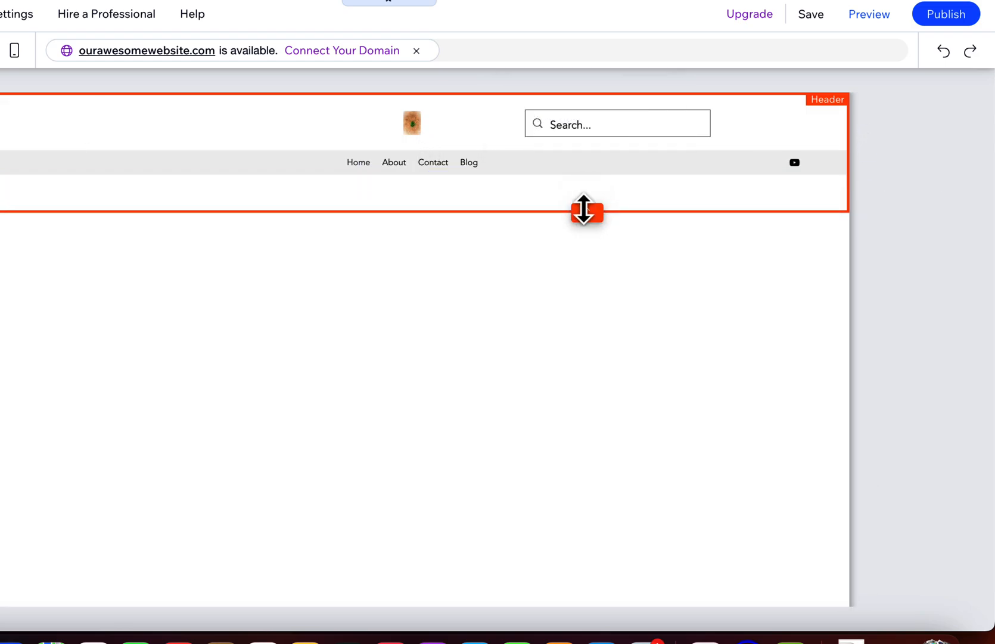
scroll(305, 290, "down", 5)
scroll(305, 291, "down", 5)
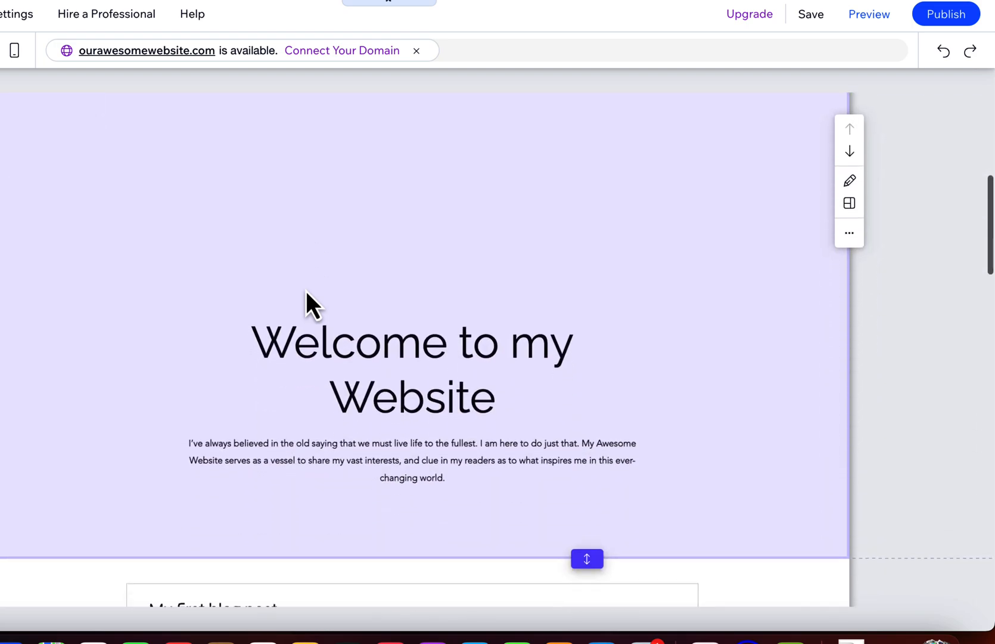
scroll(305, 291, "down", 15)
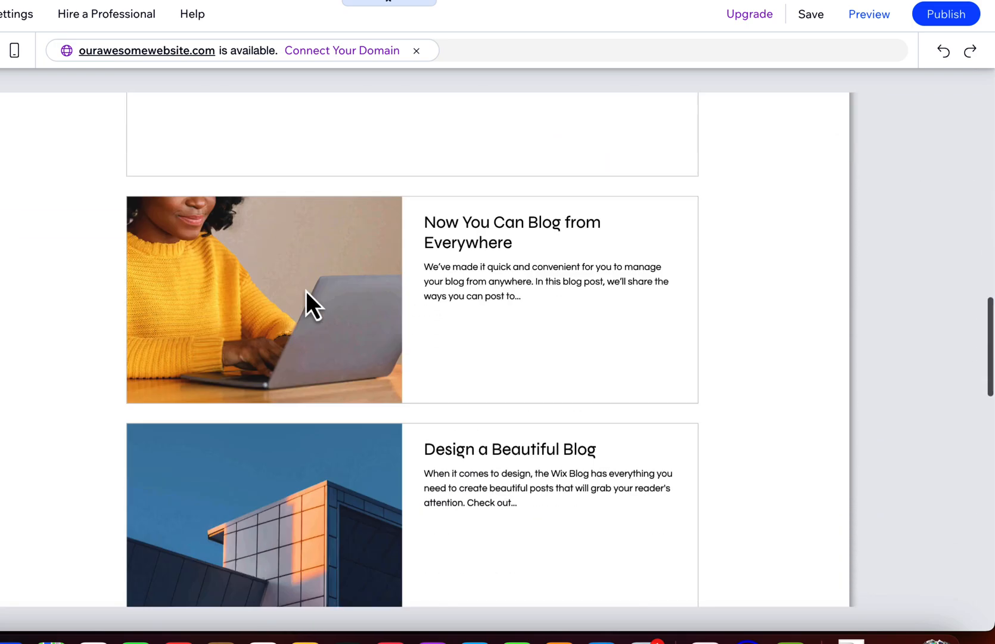
scroll(305, 288, "up", 2)
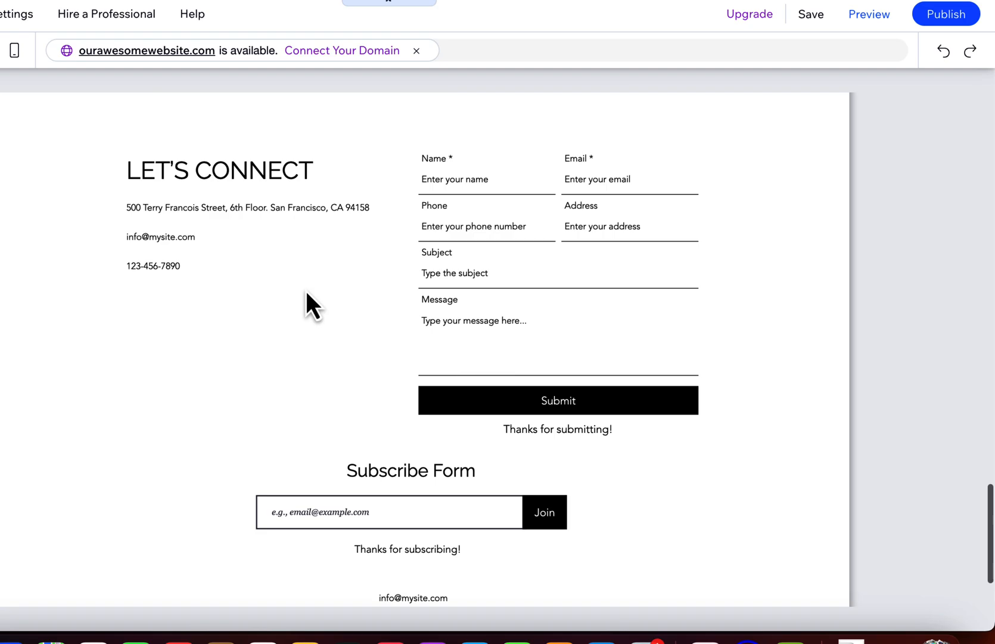
scroll(285, 222, "up", 1)
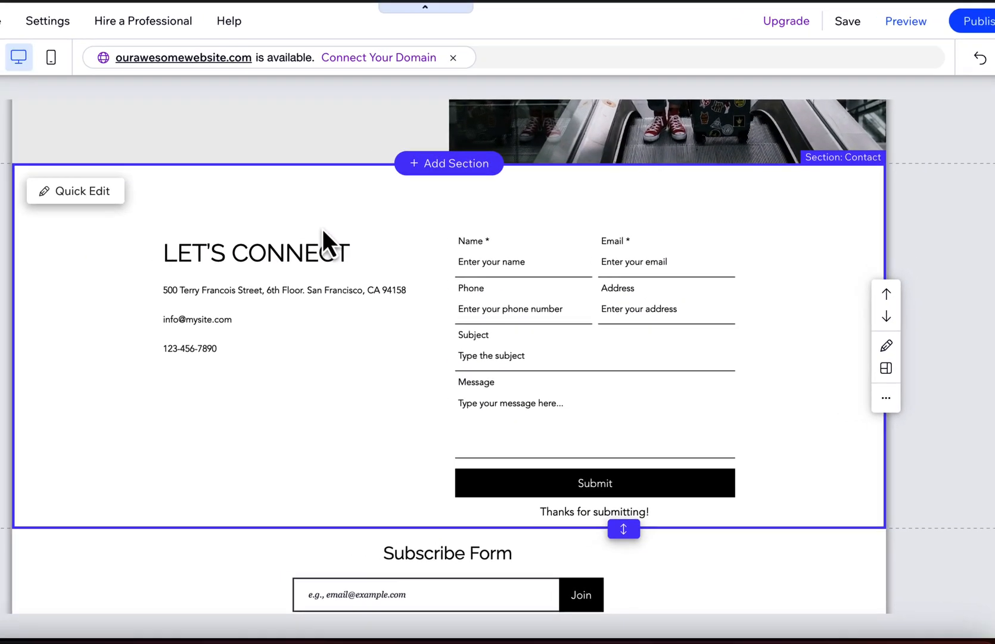
key("Delete")
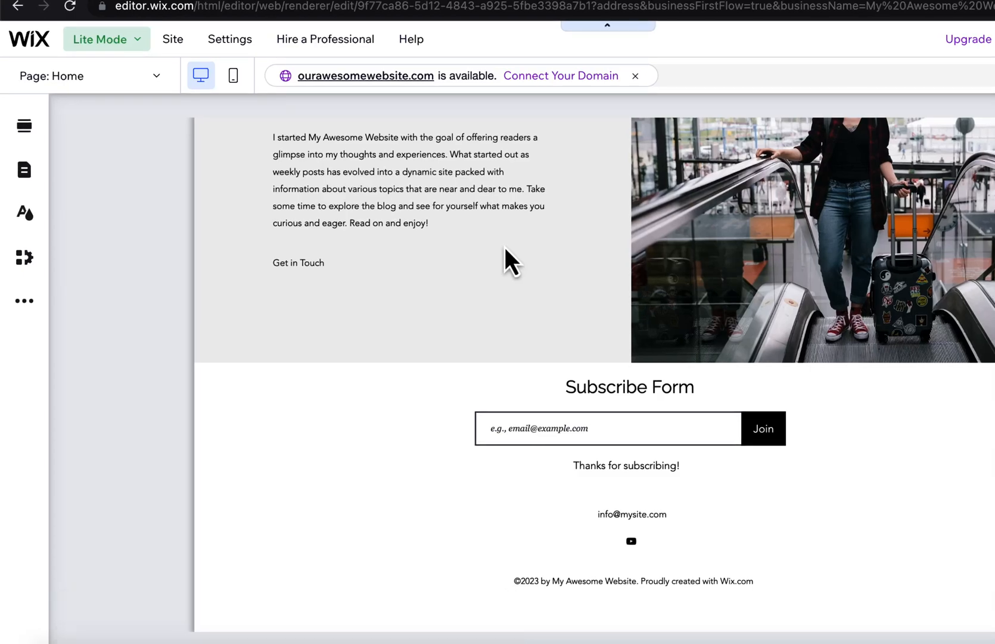
Browse the About, Team and Promotion section designs and add the "50% Off" promotion section directly below the header.
scroll(505, 247, "up", 12)
scroll(504, 249, "up", 3)
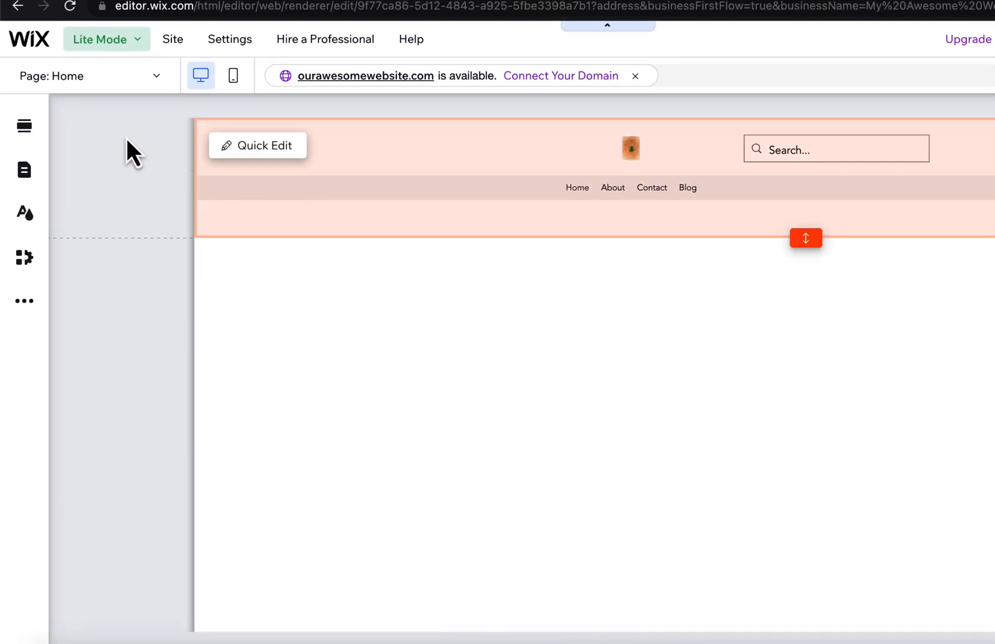
left_click(25, 125)
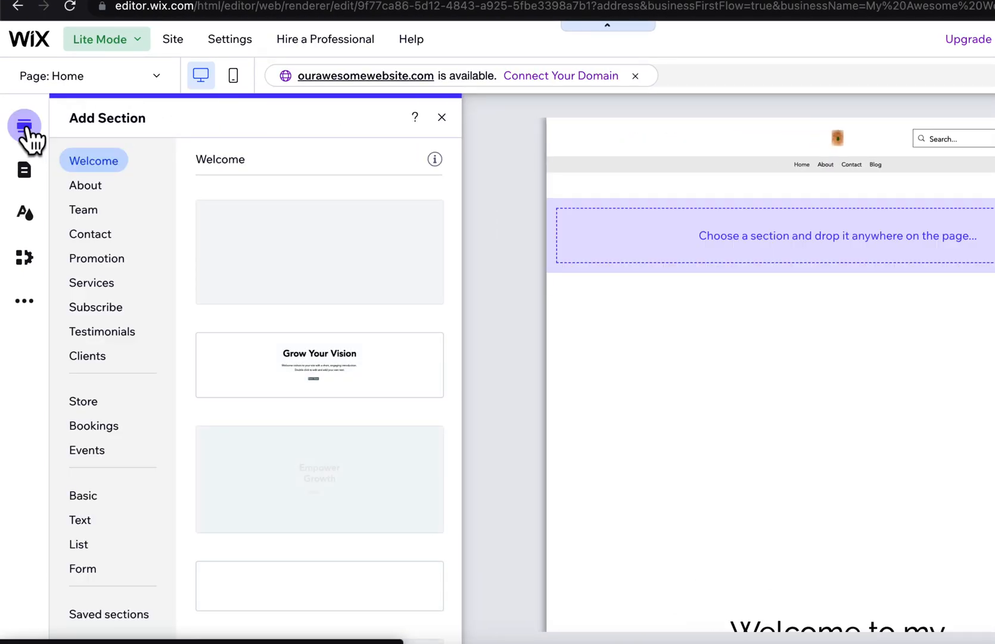
left_click(87, 186)
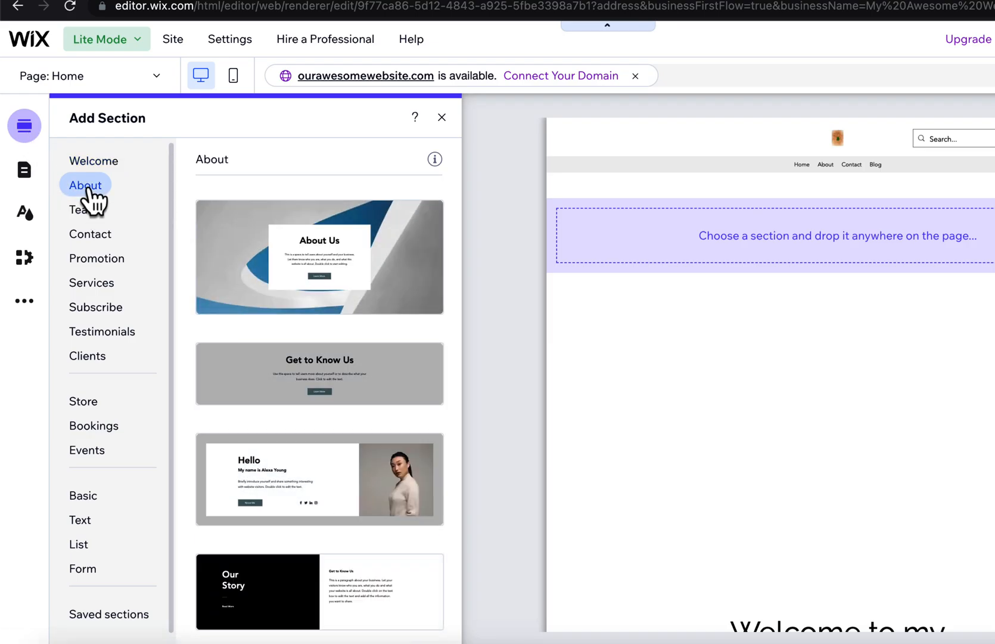
left_click(87, 212)
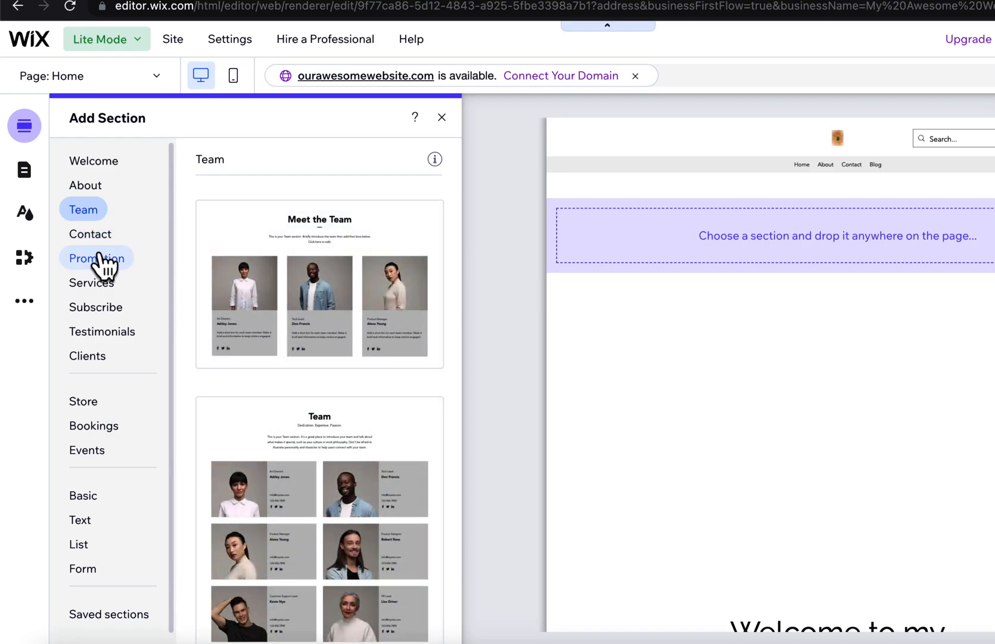
left_click(101, 262)
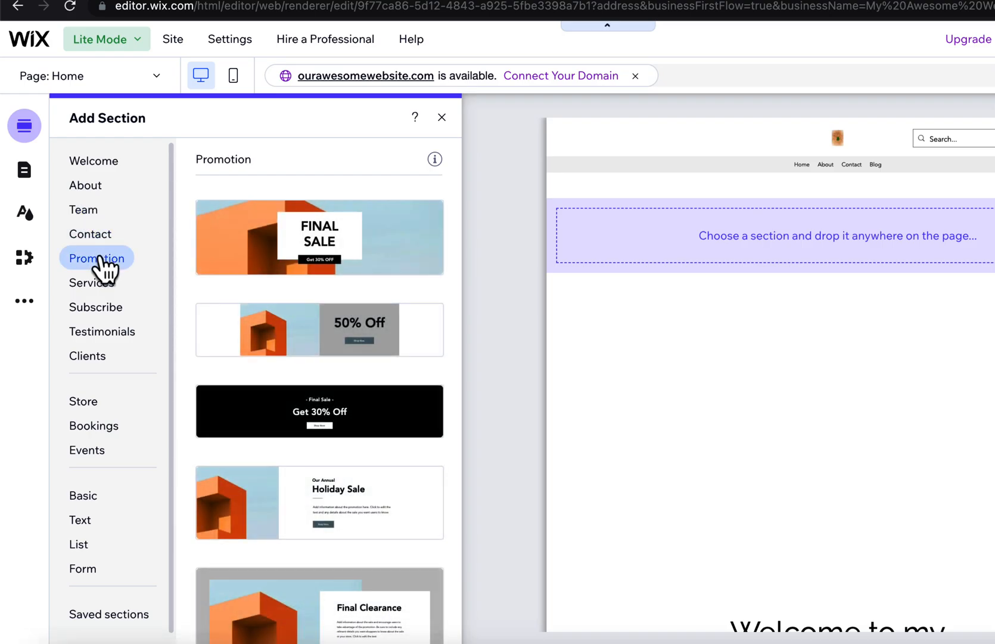
left_click_drag(261, 337, 679, 244)
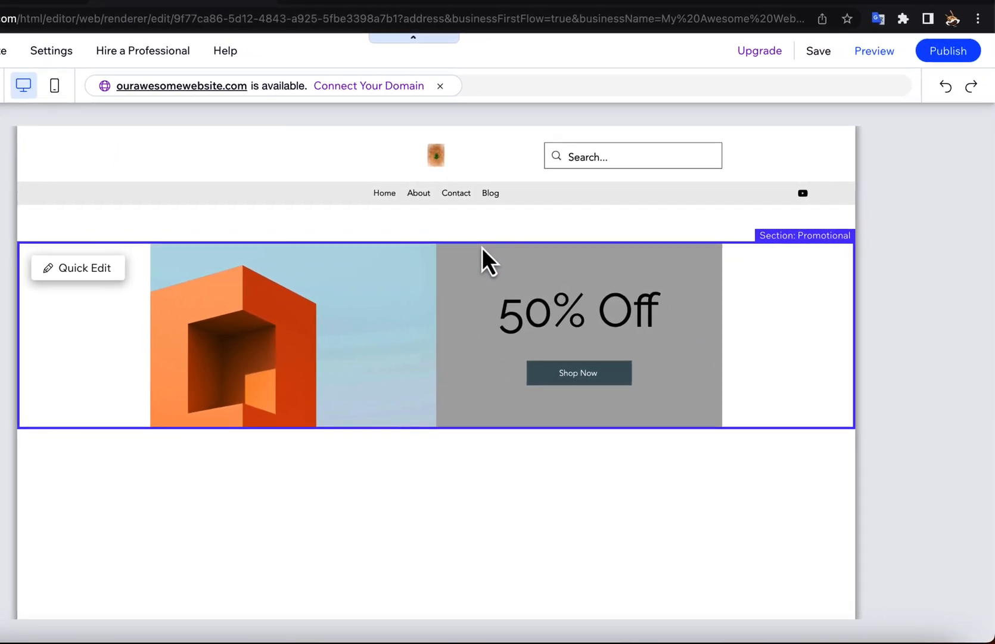
Change the button text in the home page's "50% Off" promotion section to "Buy".
left_click(481, 251)
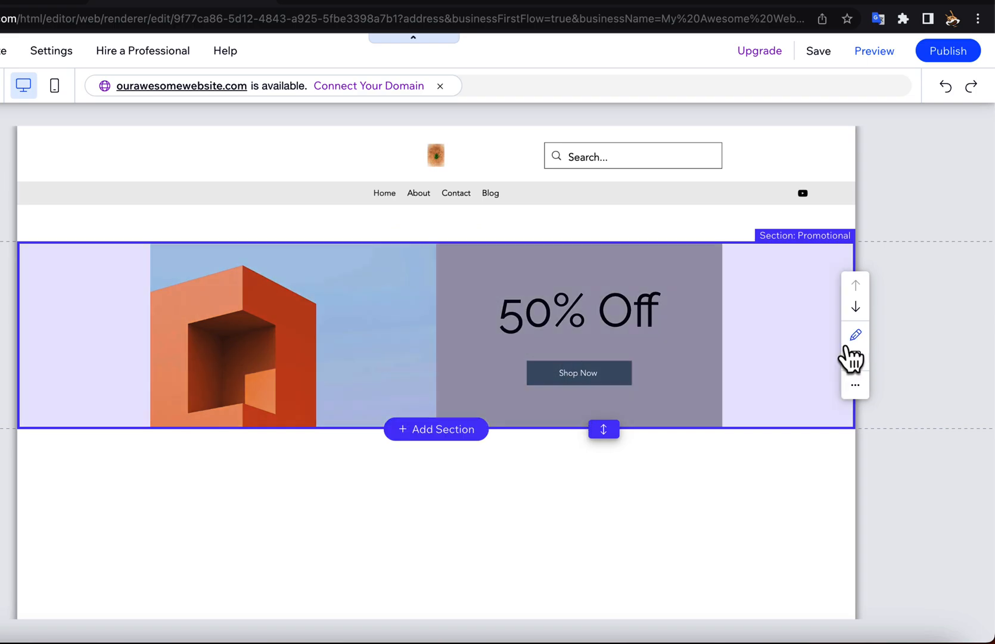
left_click(856, 334)
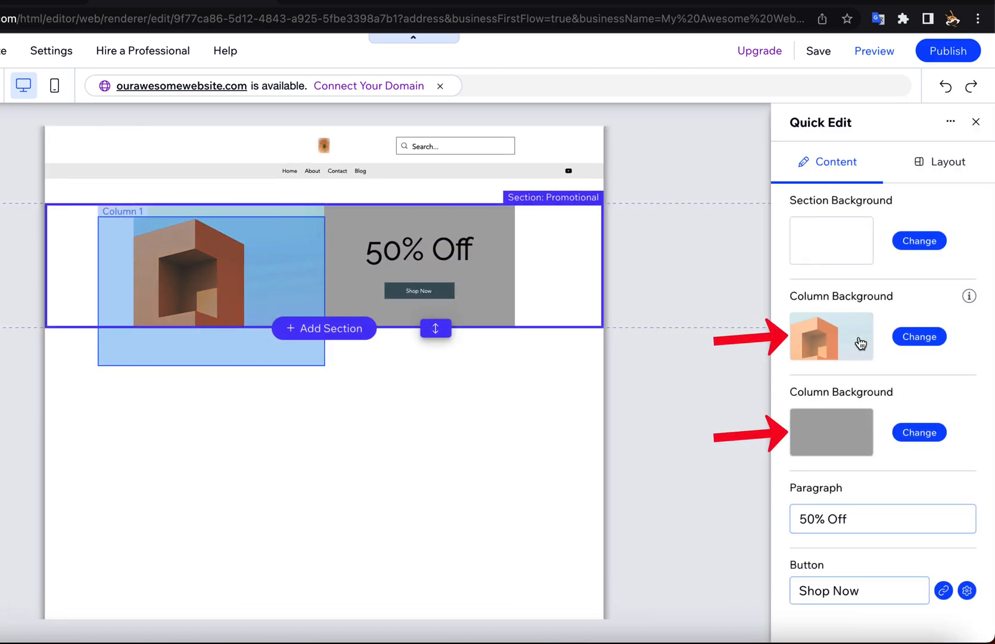
scroll(850, 409, "down", 1)
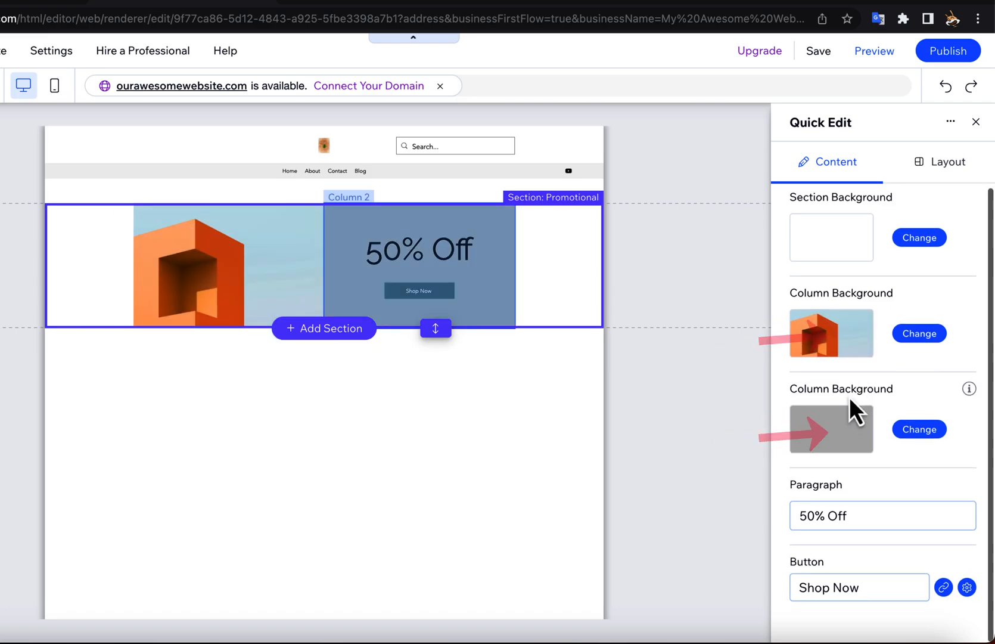
type("Buy")
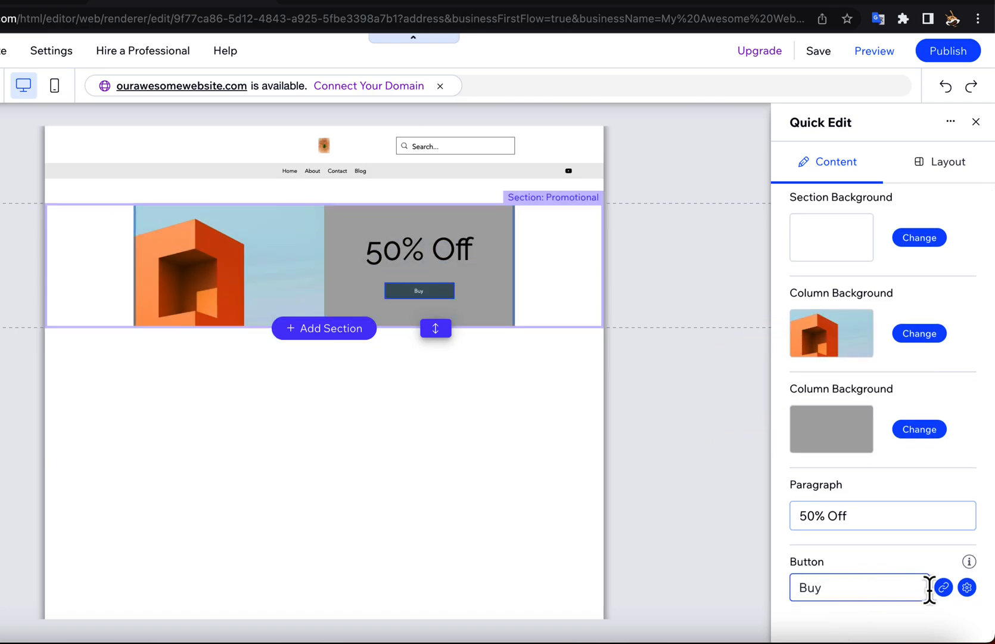
Link the promotion section's "Buy" button to the web address google.com, opening in a new window, and close the section's quick editing.
left_click(943, 588)
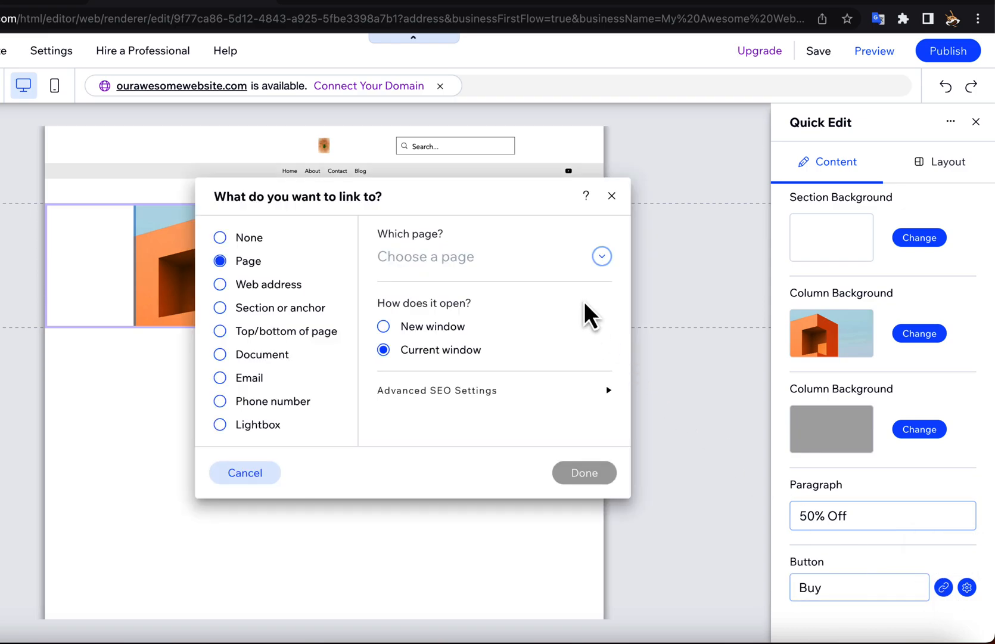
left_click(603, 256)
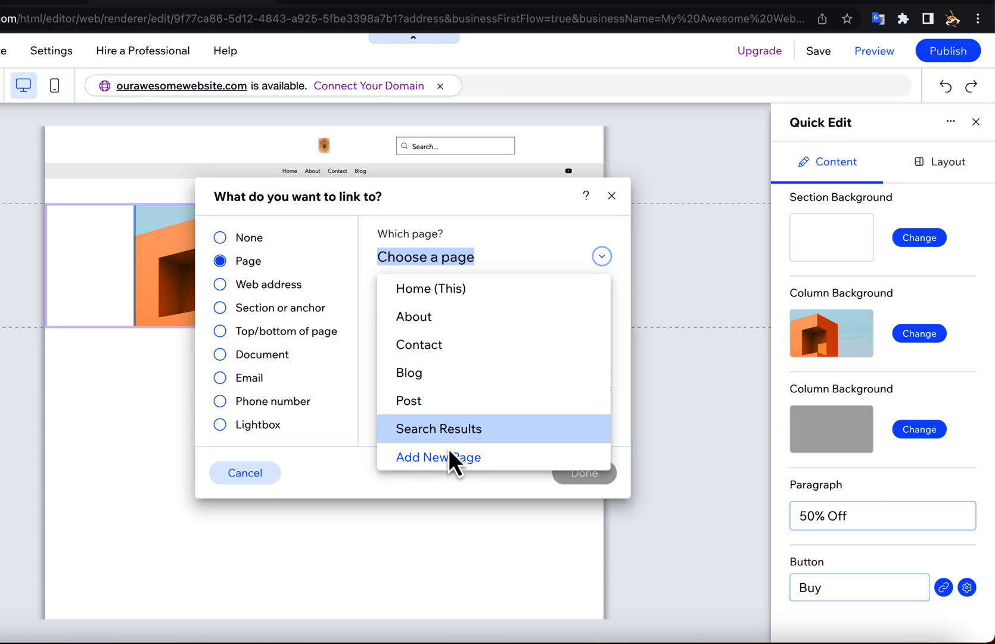
left_click(285, 293)
left_click(286, 292)
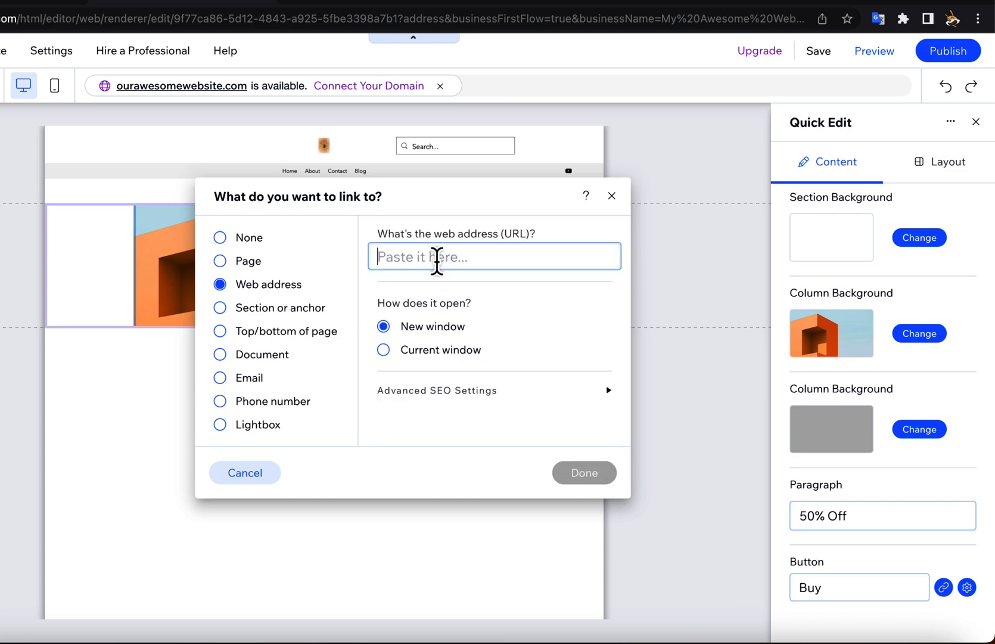
type("goog")
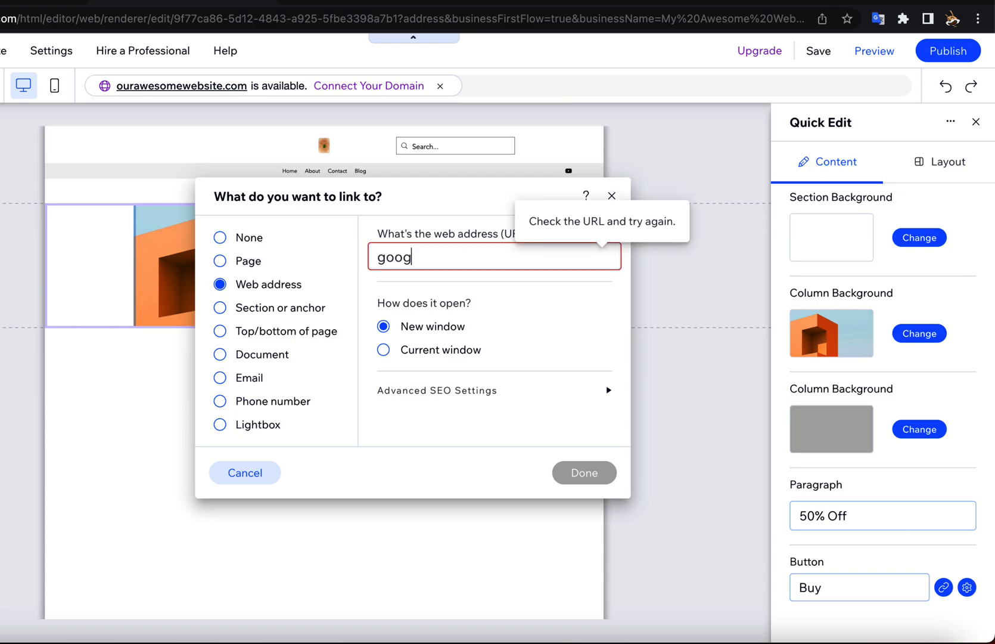
type("le.com")
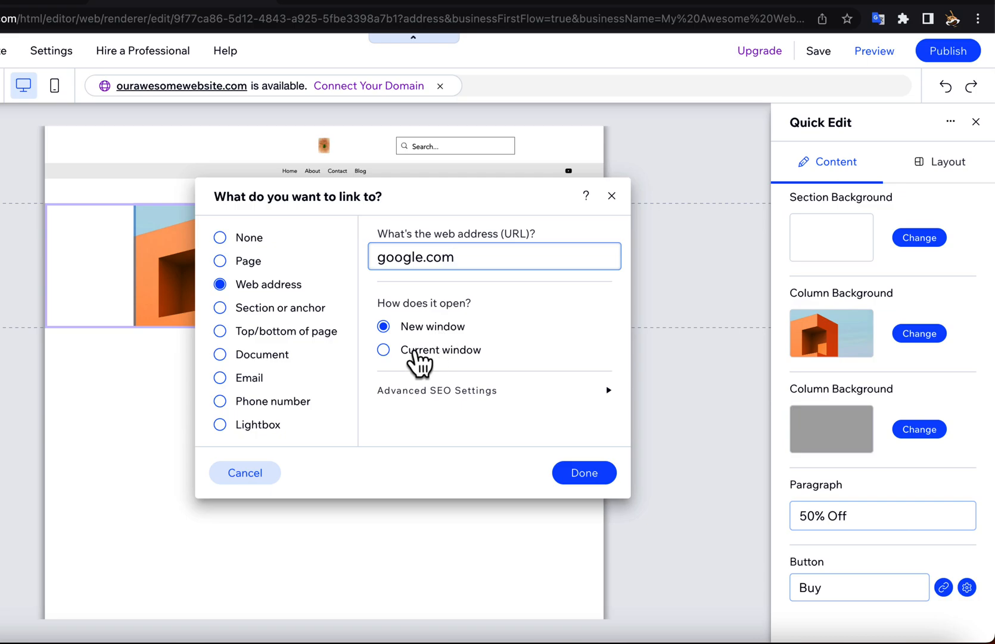
left_click(414, 350)
left_click(412, 329)
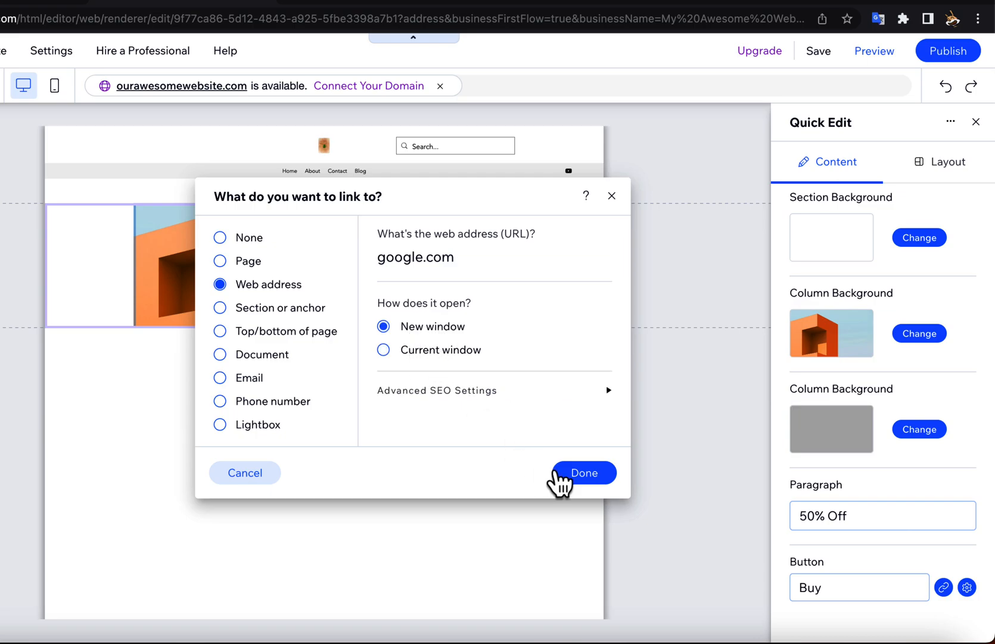
left_click(573, 480)
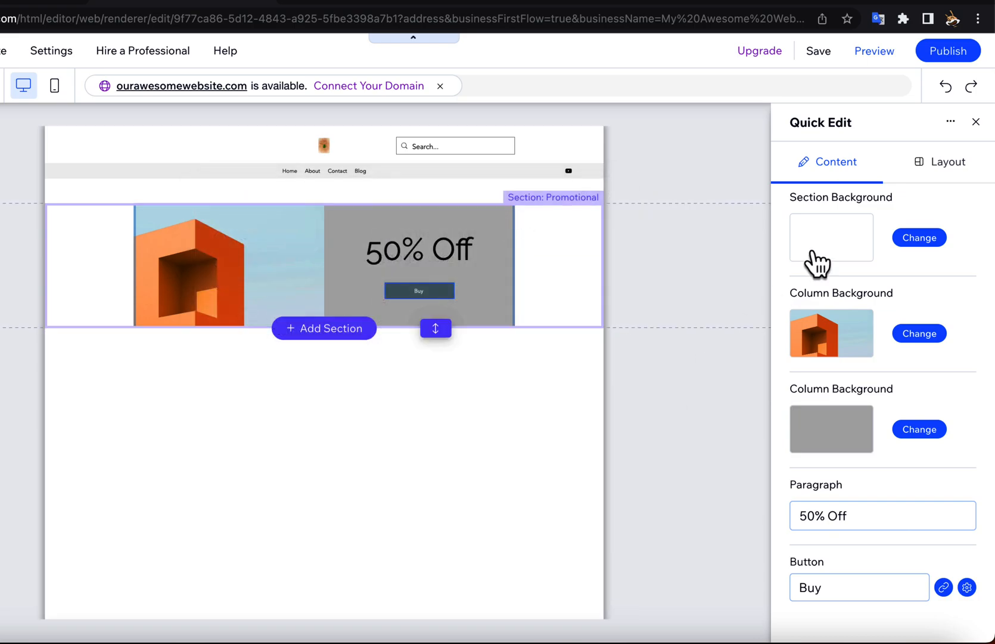
left_click(976, 122)
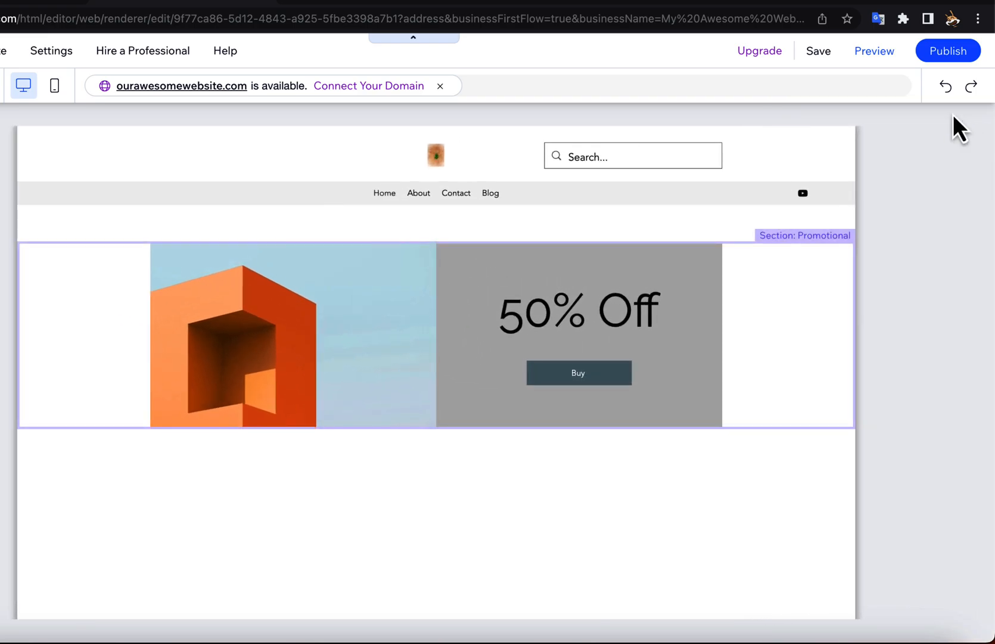
Save the site with the free Wix.com domain ending in "my-awesome-website", without publishing it.
mouse_move(820, 56)
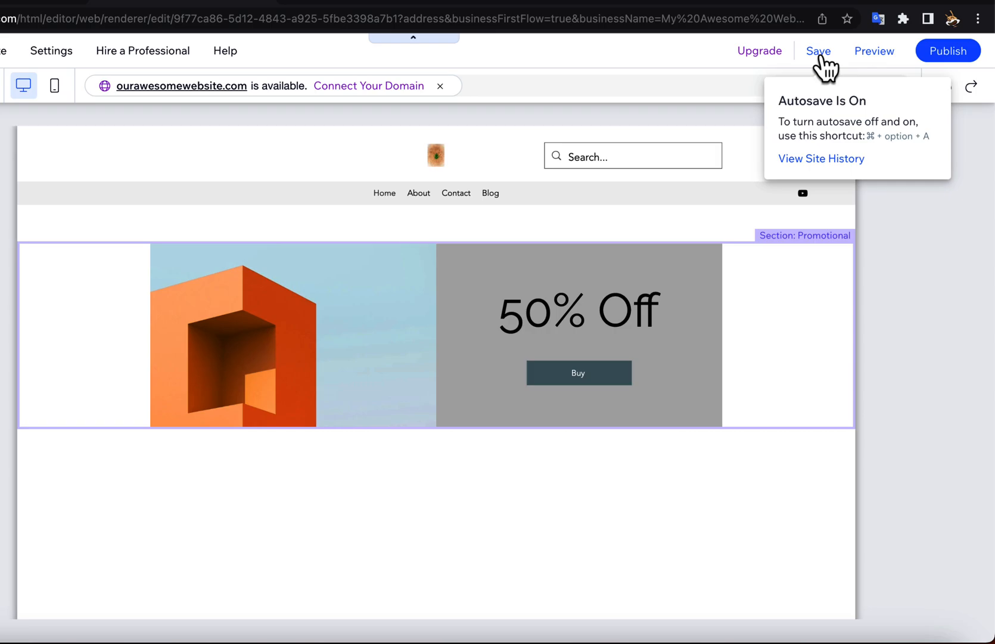
left_click(821, 56)
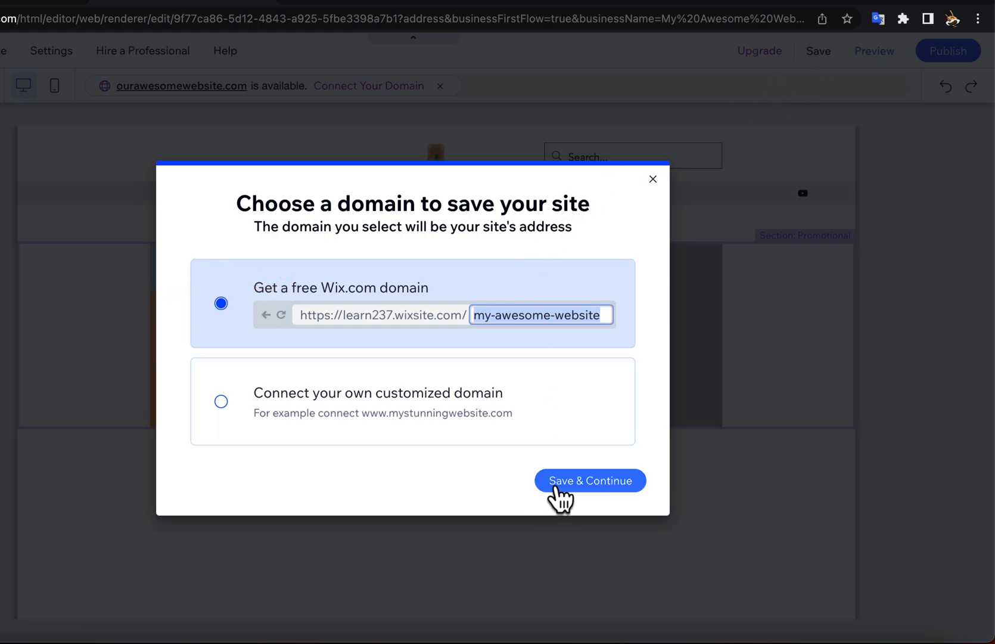
left_click(554, 487)
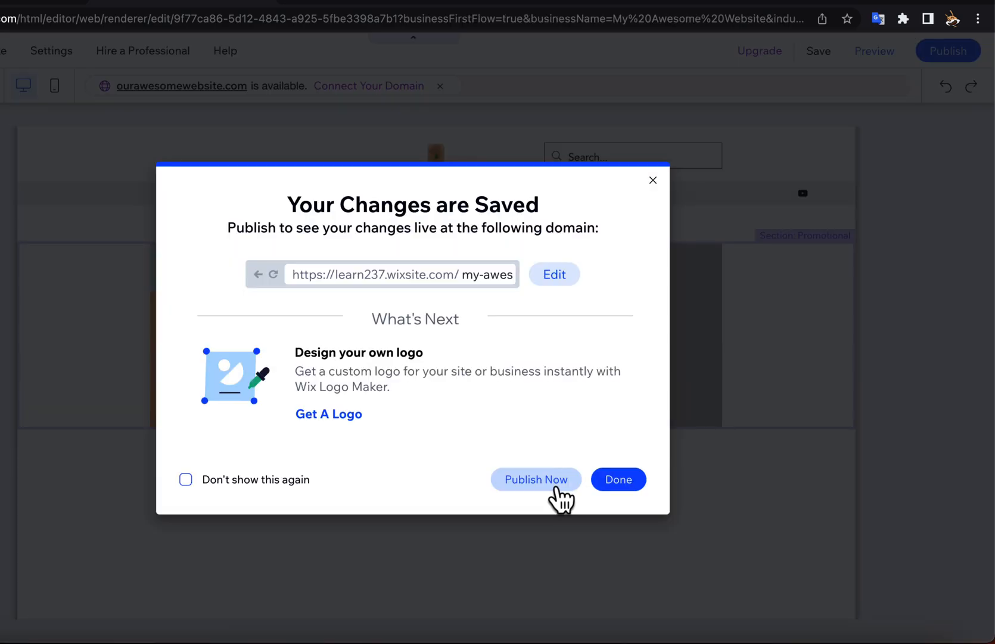
left_click(629, 485)
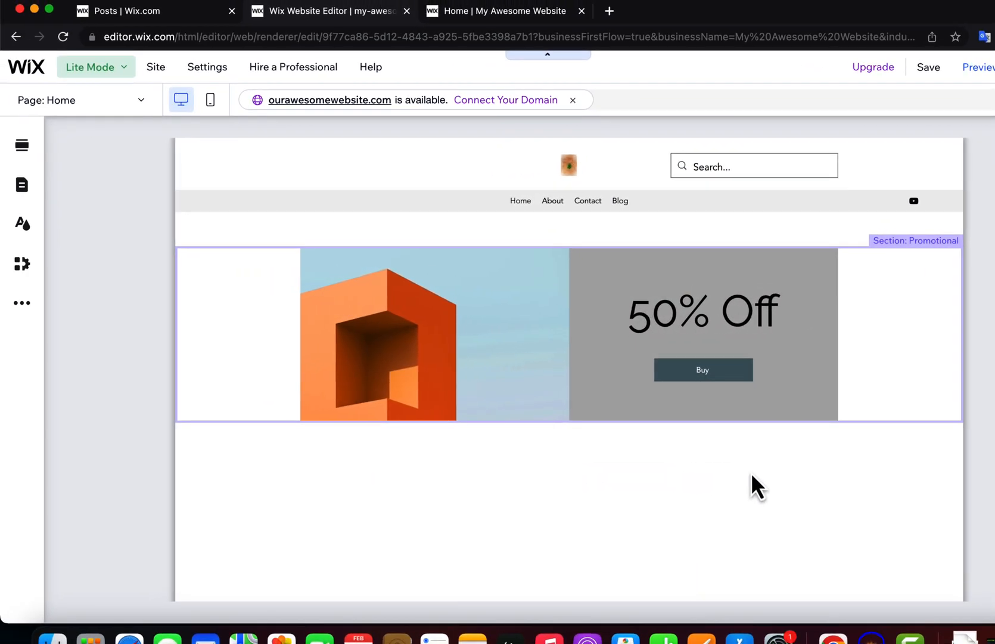
Reload the live home page in its browser tab, check it for the saved edits and return to the editor.
left_click(546, 21)
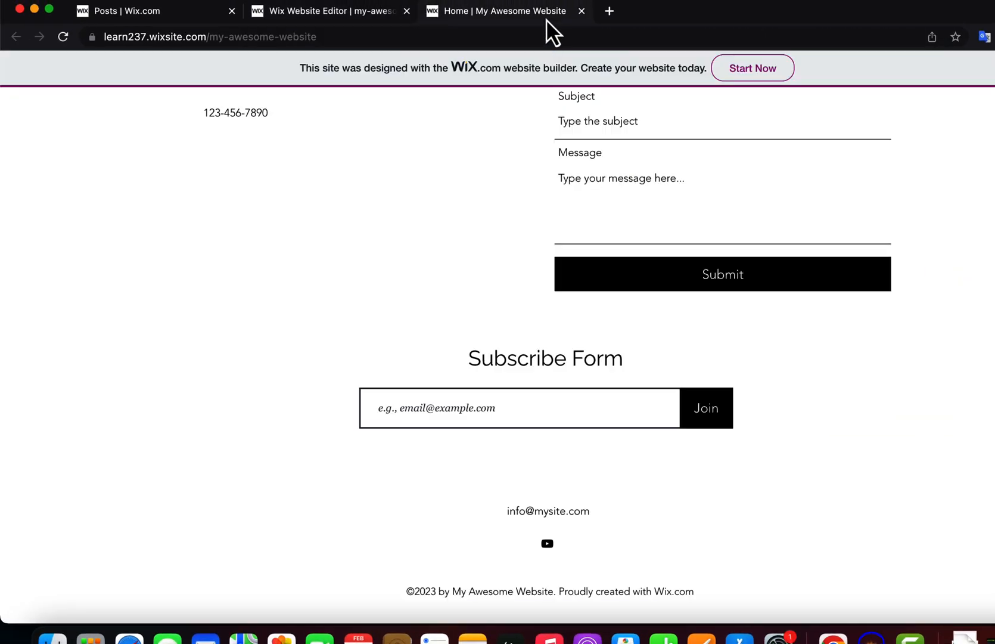
key("super+r")
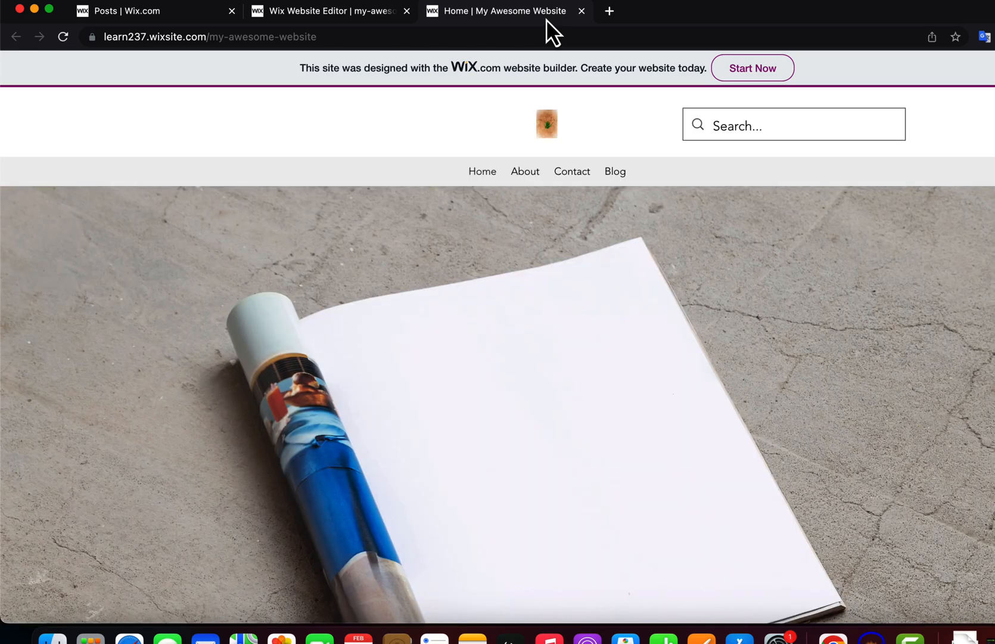
scroll(467, 217, "down", 10)
scroll(467, 217, "down", 15)
scroll(467, 218, "down", 15)
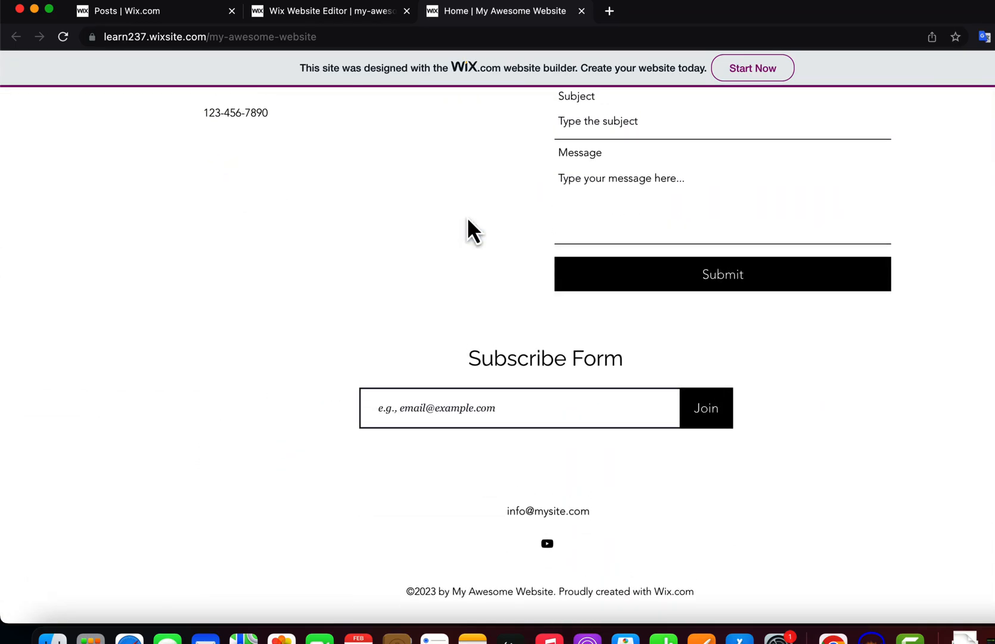
left_click(344, 12)
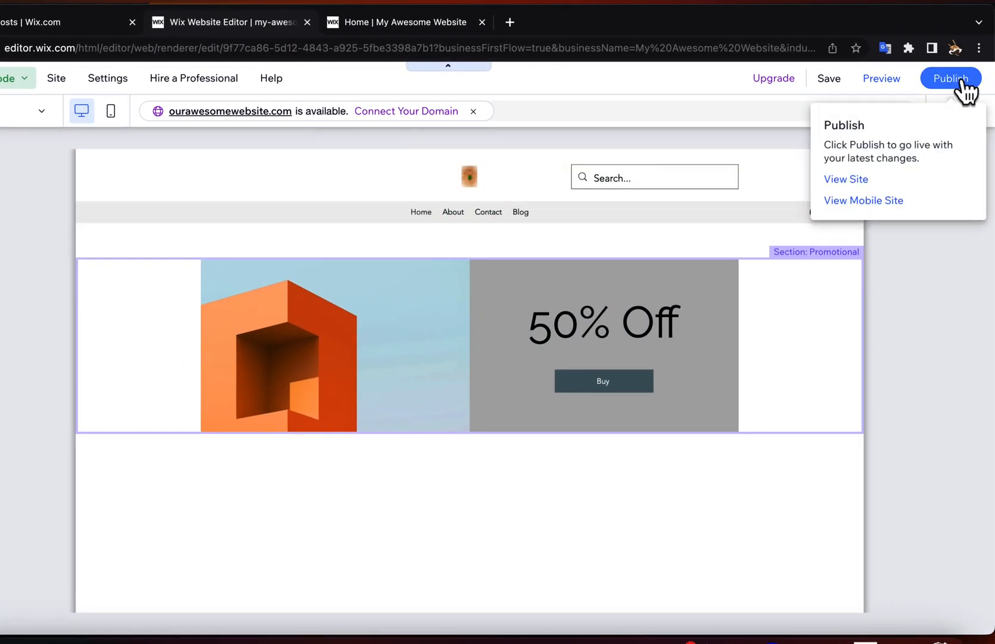
Publish the site and review the live home page, then return to the editor and decline editing the mobile site.
left_click(963, 80)
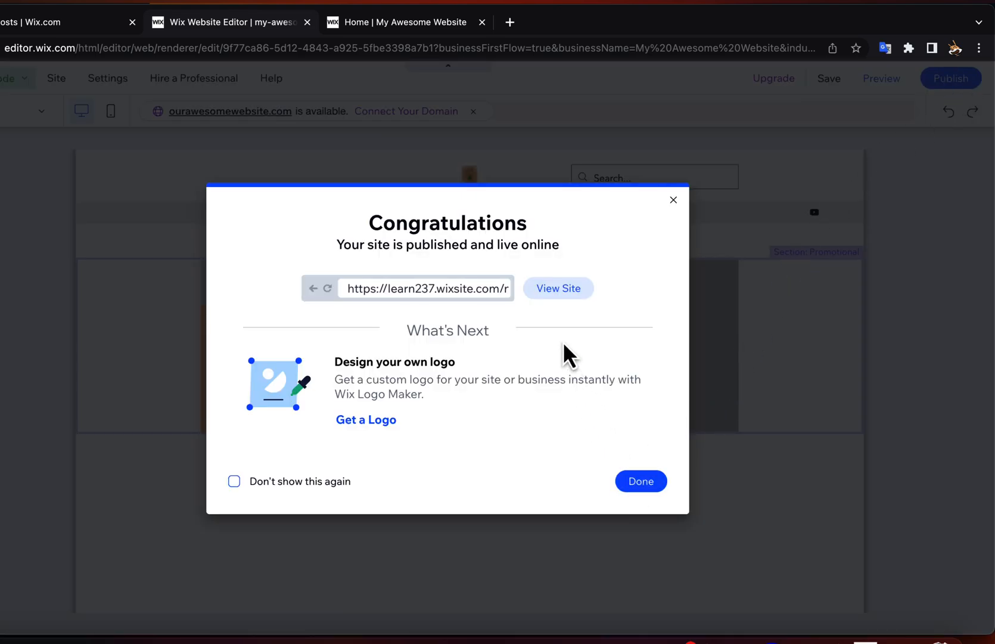
left_click(554, 292)
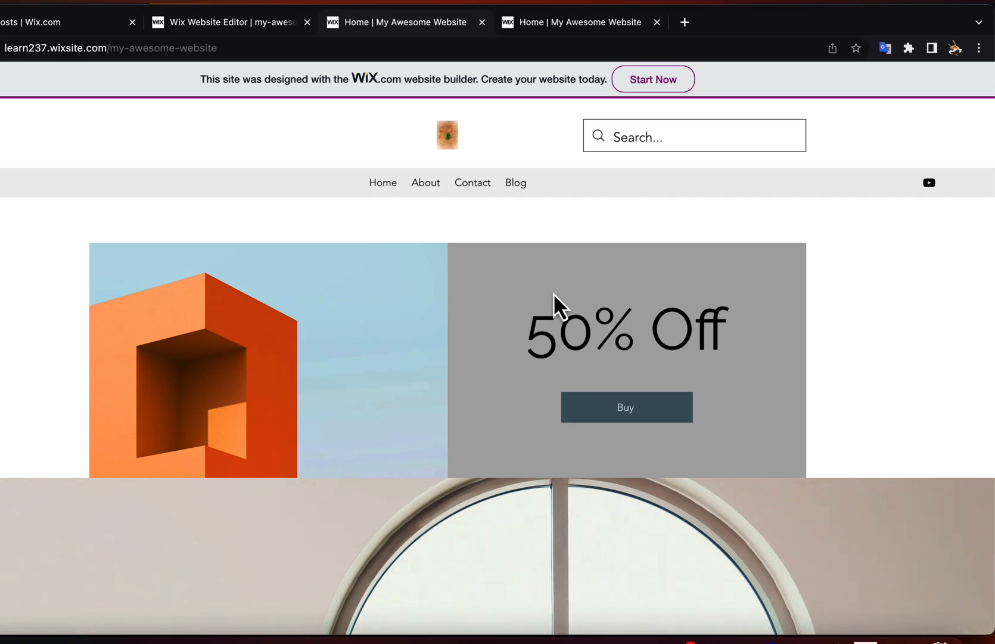
scroll(553, 292, "down", 5)
scroll(553, 292, "down", 8)
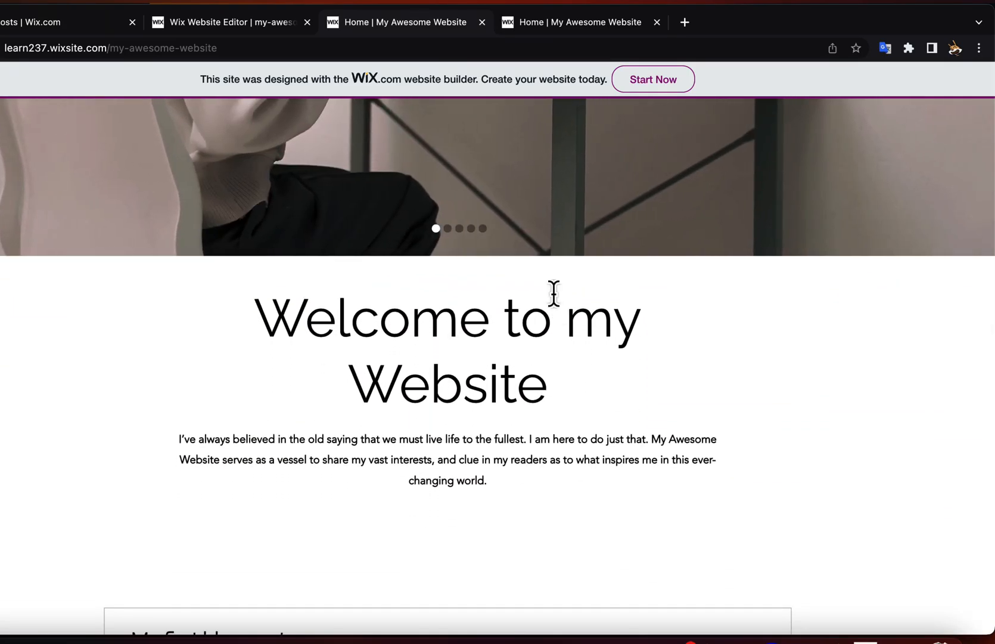
left_click(269, 22)
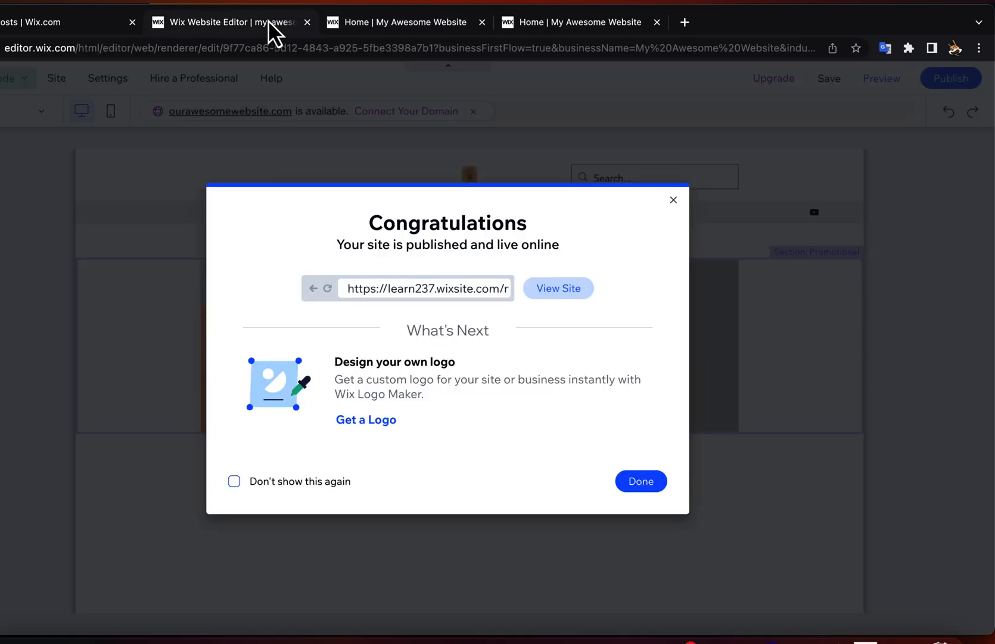
left_click(635, 480)
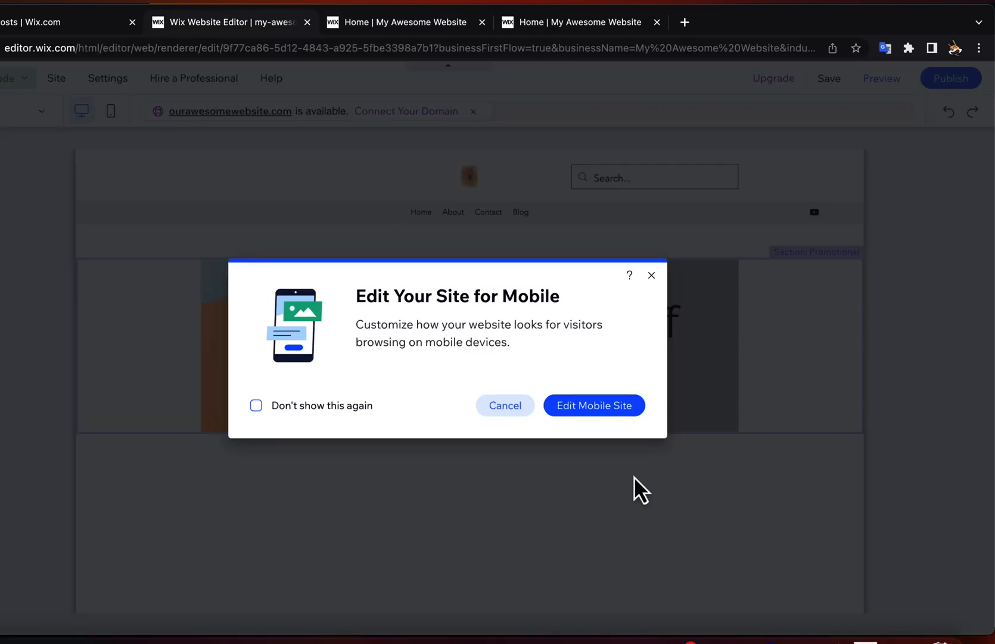
left_click(652, 276)
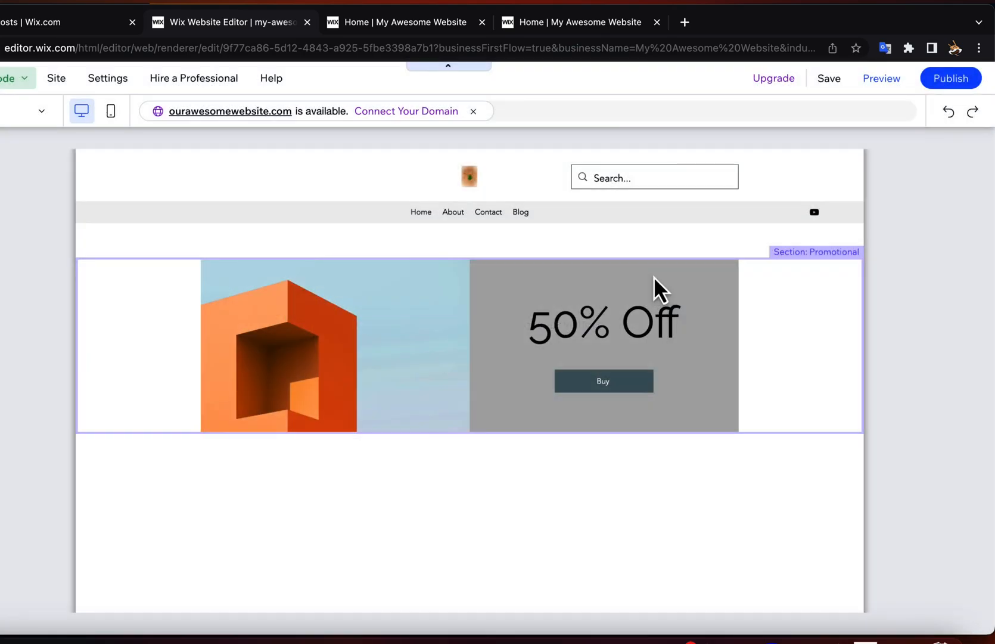
Reduce the header's height on the home page so that it ends just below the grey menu strip.
scroll(476, 423, "down", 2)
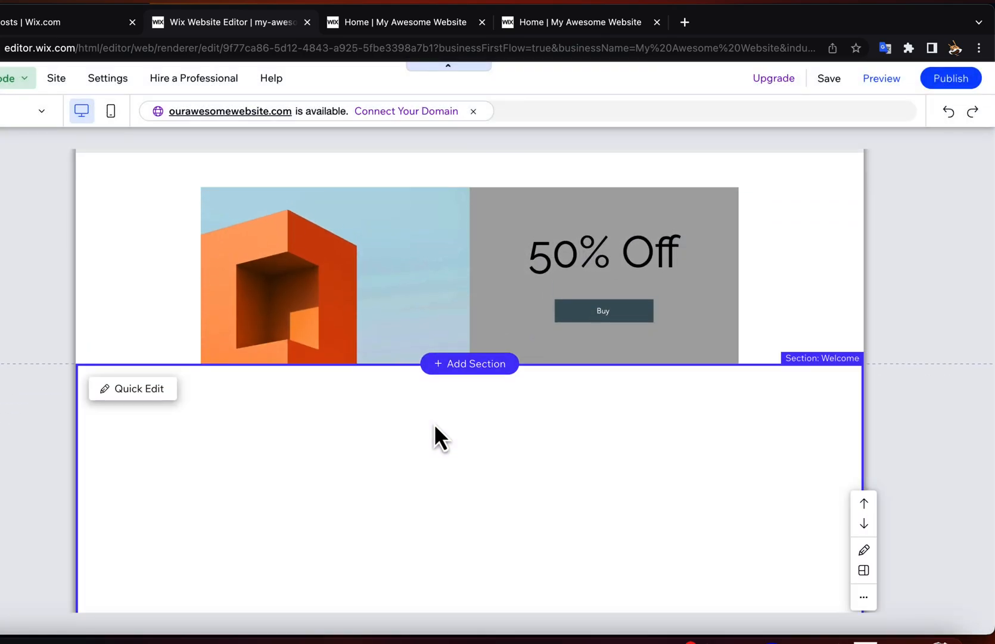
scroll(435, 426, "down", 3)
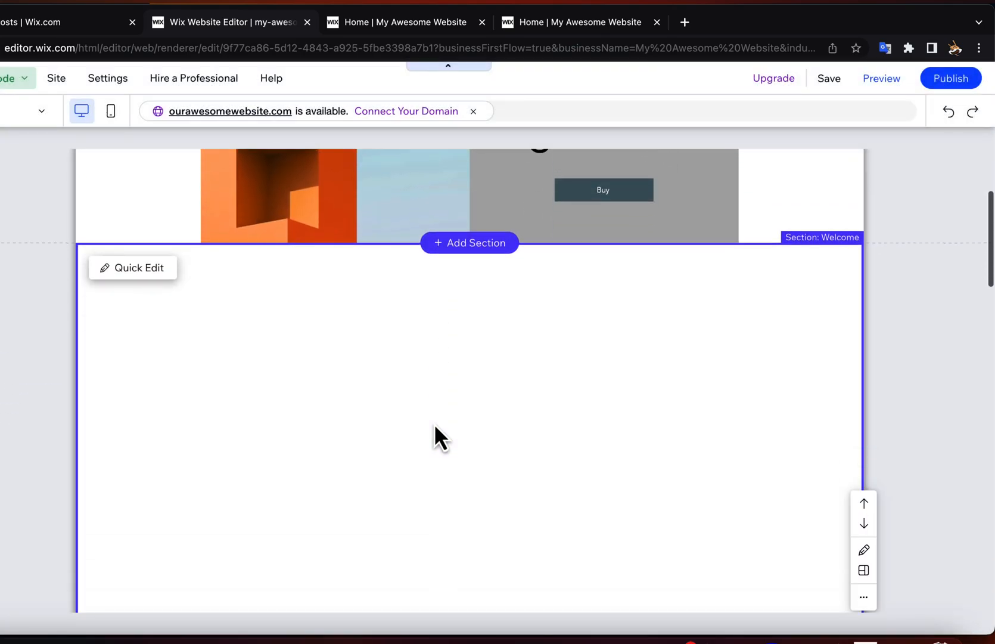
scroll(435, 426, "up", 3)
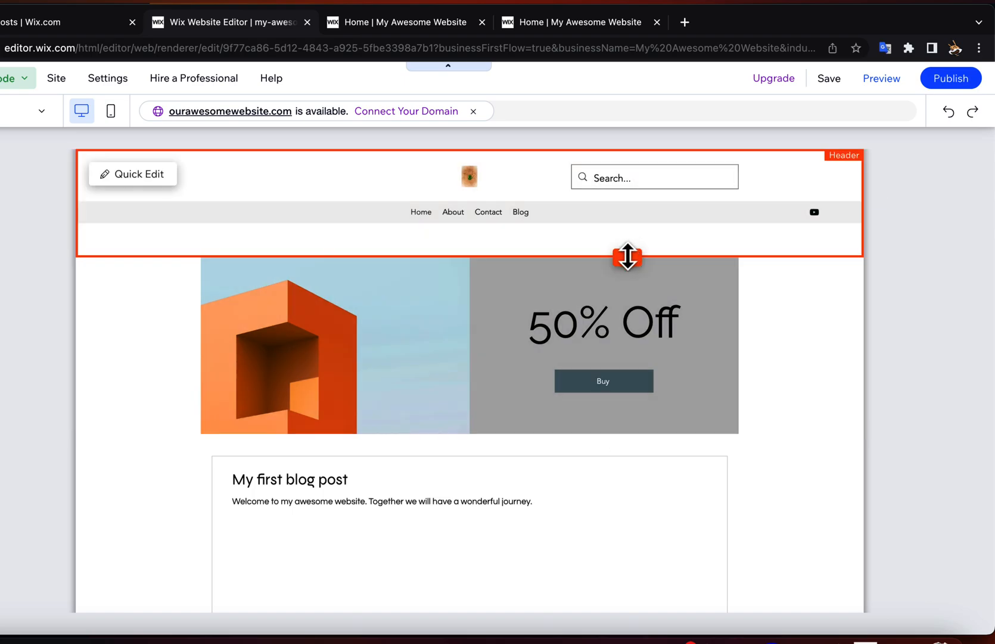
left_click_drag(628, 258, 627, 225)
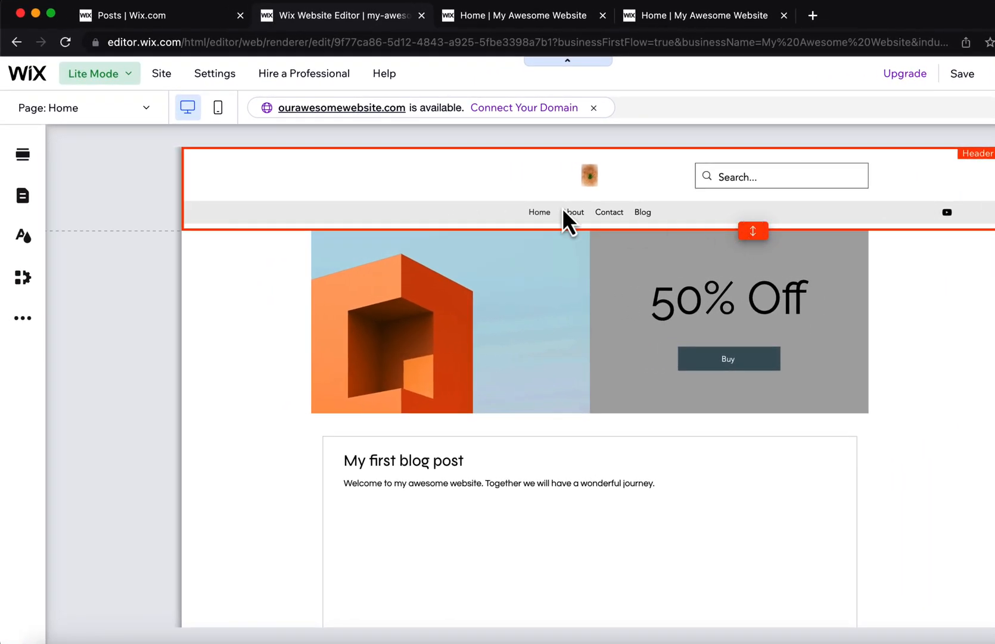
Switch the website editor from Lite Mode to Full Mode.
left_click(23, 155)
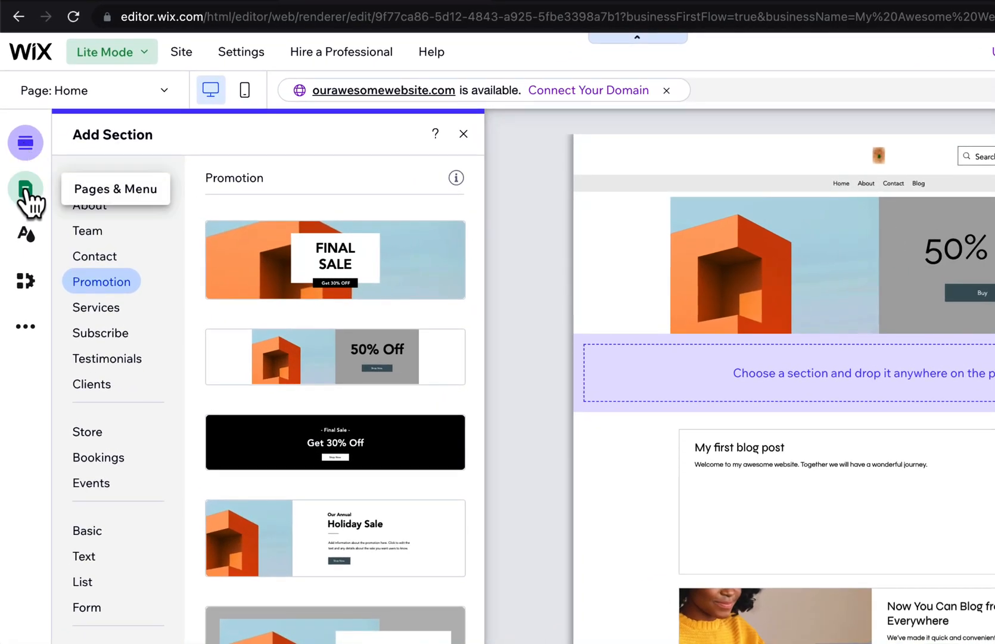
left_click(27, 329)
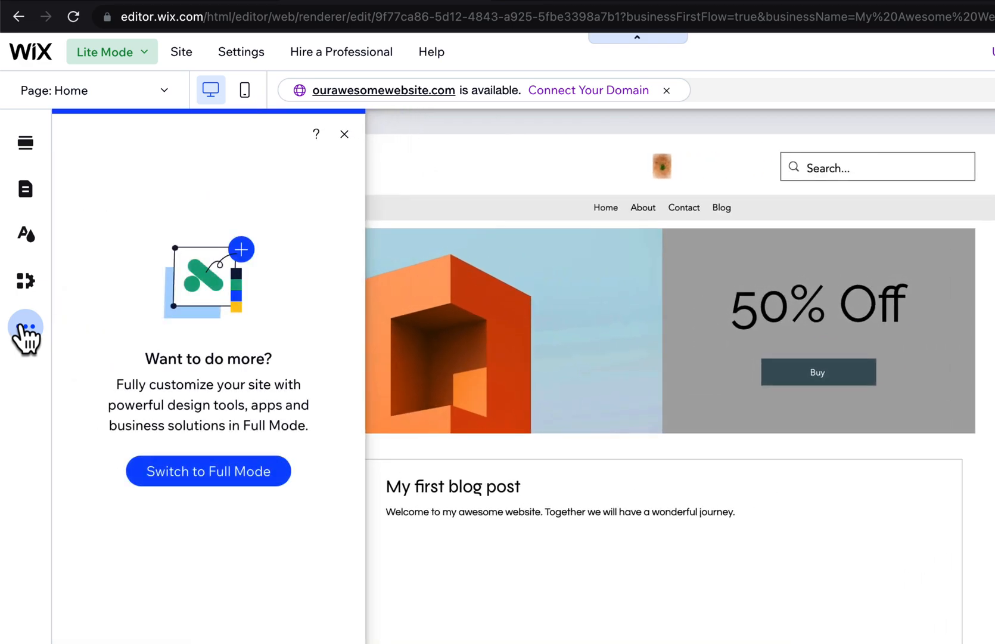
left_click(178, 474)
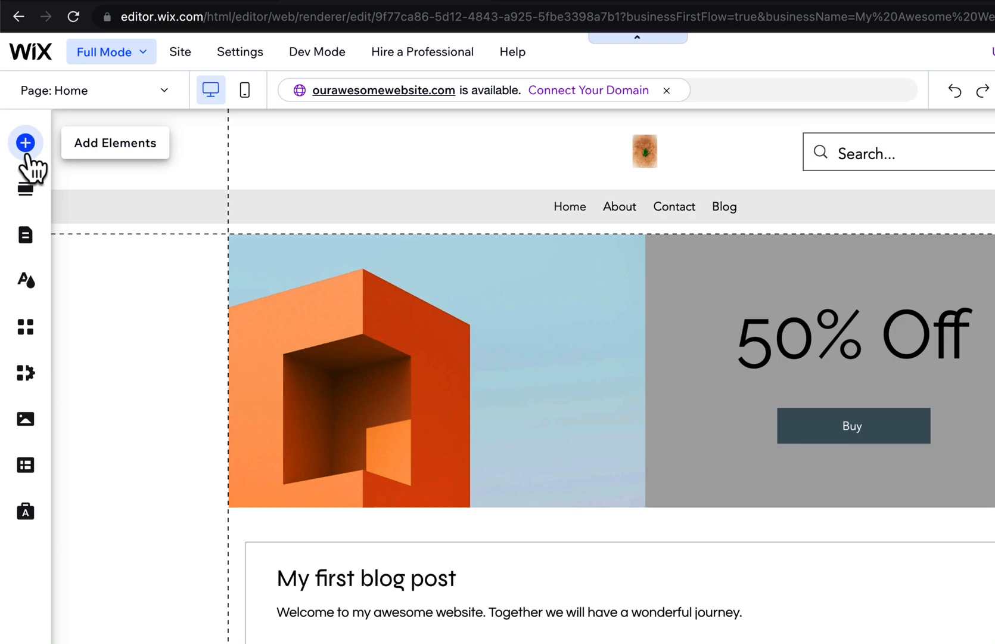
Browse the strip designs available for the page, including the Classic, Featured, About, Services and Welcome categories.
left_click(25, 143)
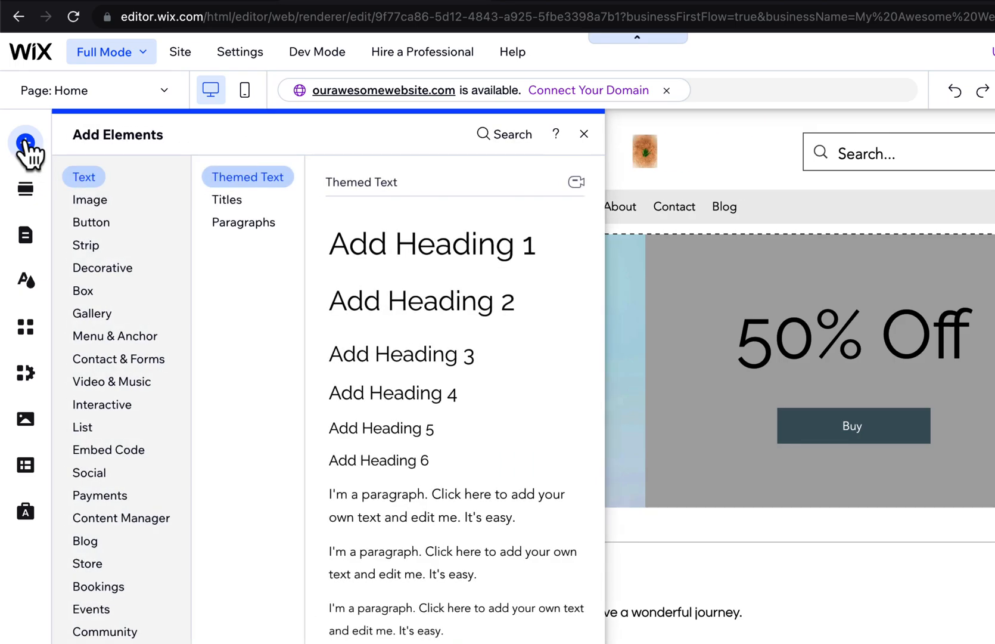
left_click(107, 249)
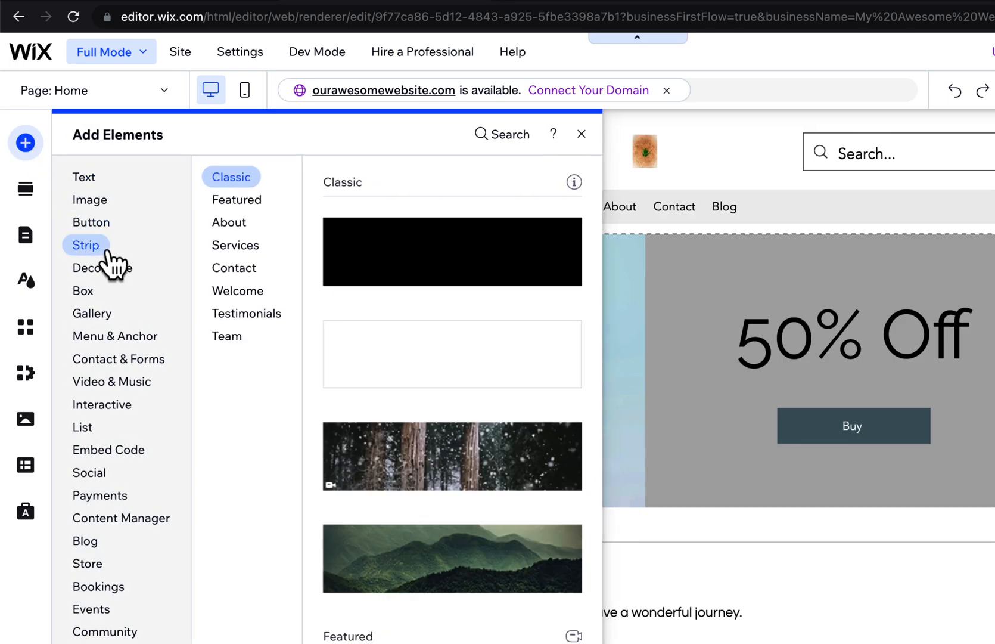
left_click(237, 200)
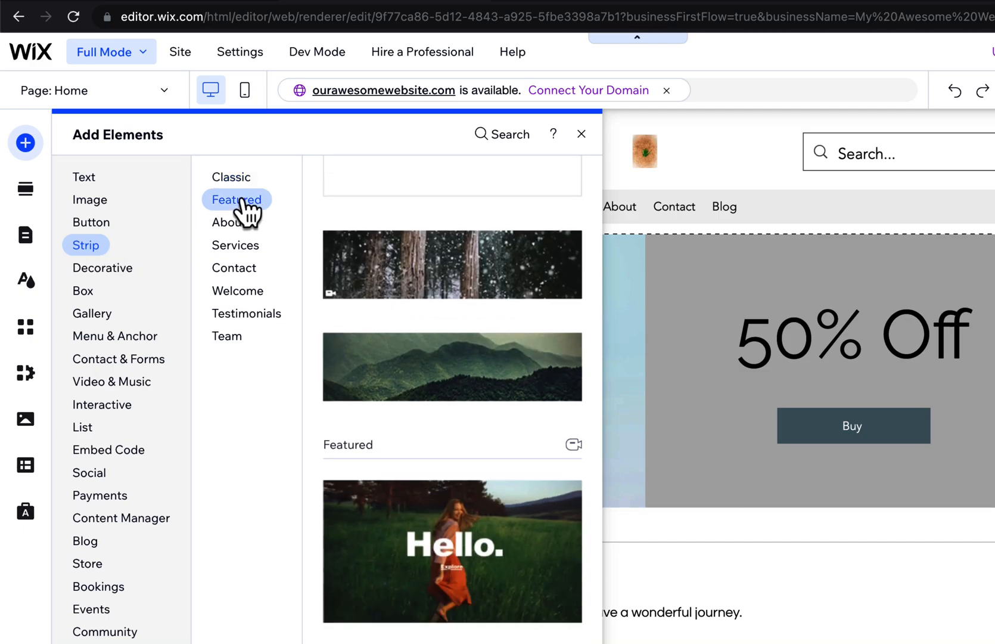
left_click(233, 177)
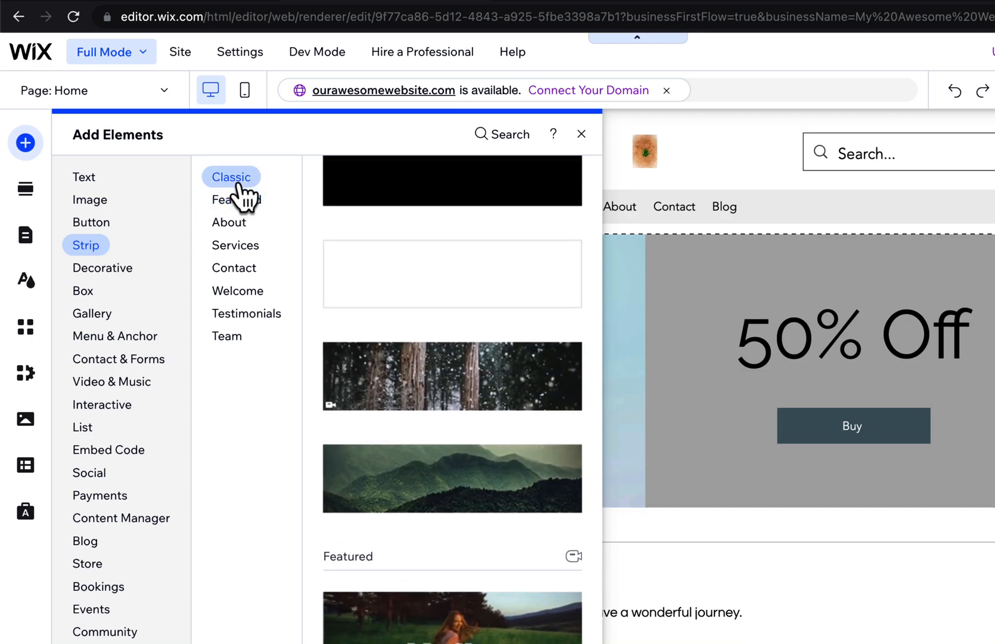
left_click(229, 223)
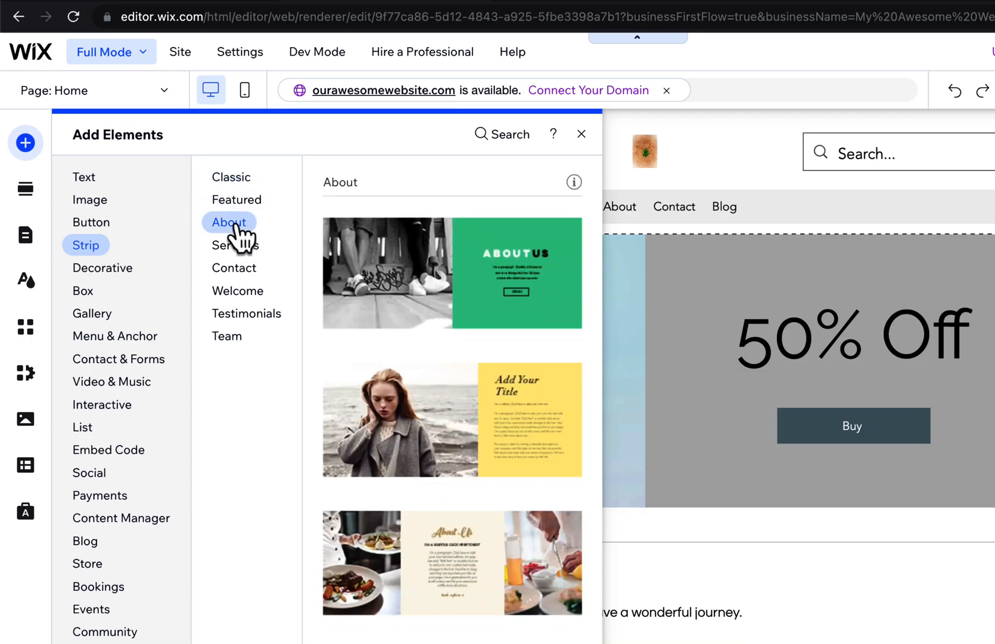
left_click(238, 246)
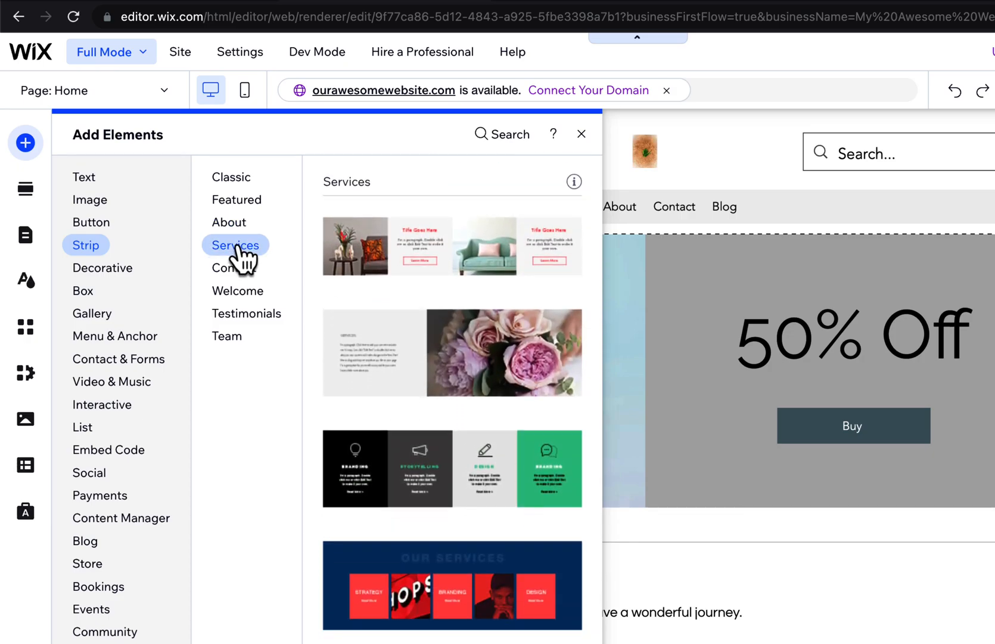
left_click(238, 292)
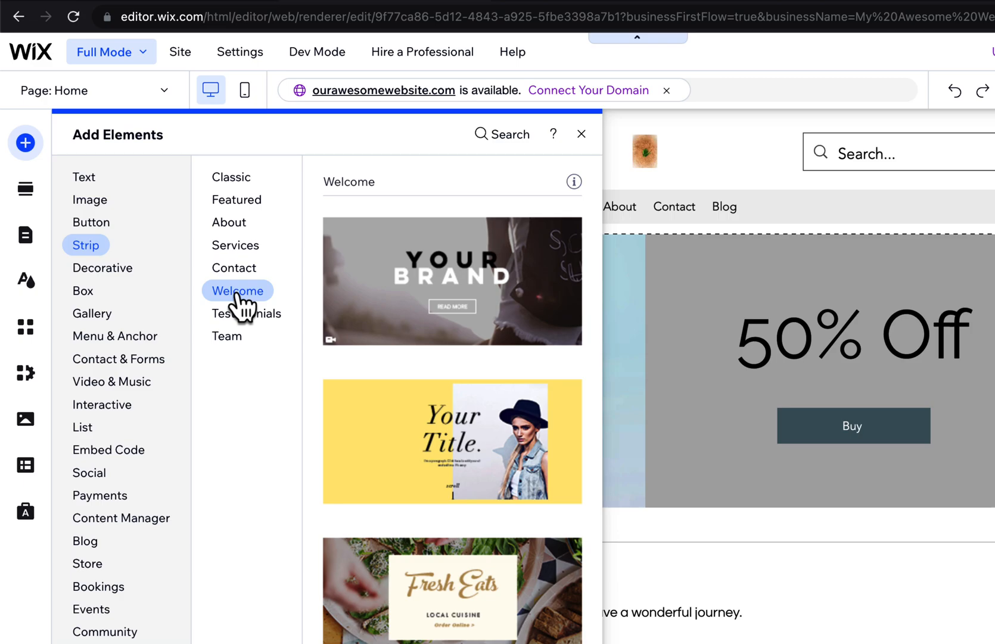
Add the three-person testimonial strip below the promotion section and shorten its section to end just under the quotation marks.
left_click(241, 315)
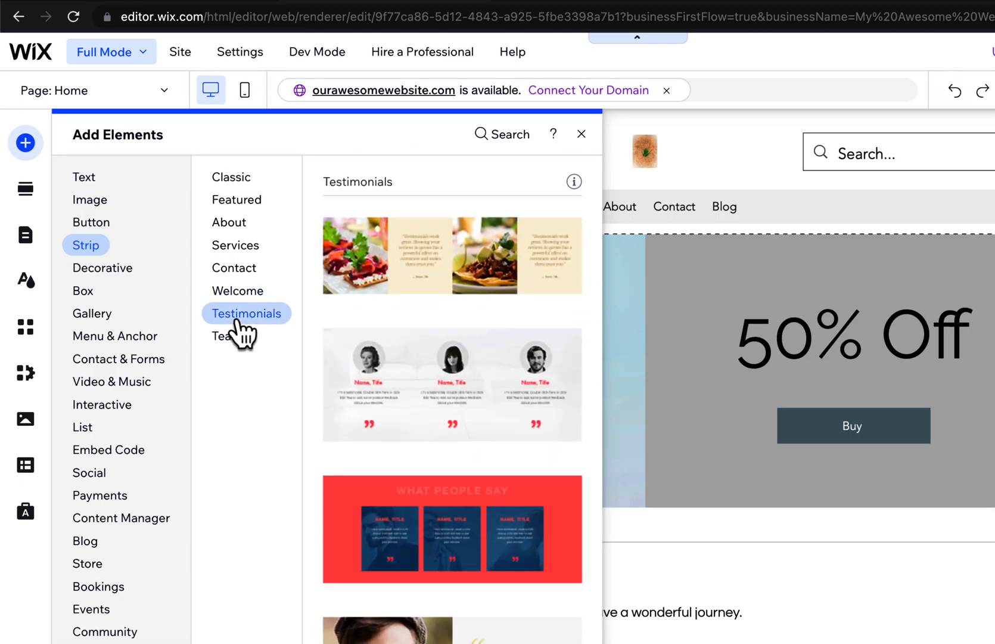
left_click_drag(404, 402, 402, 388)
scroll(402, 388, "down", 5)
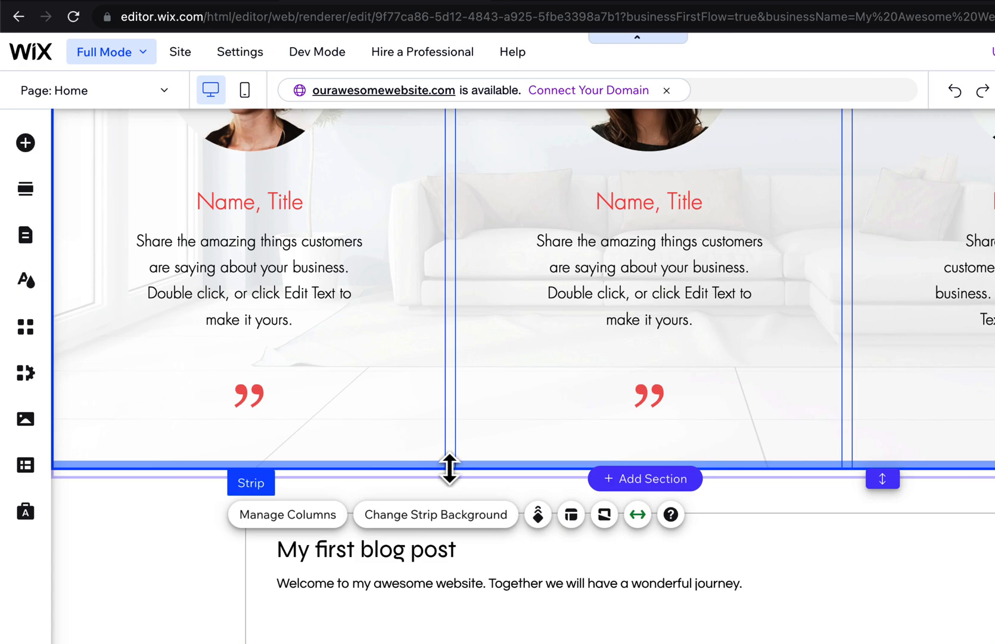
left_click_drag(450, 468, 450, 368)
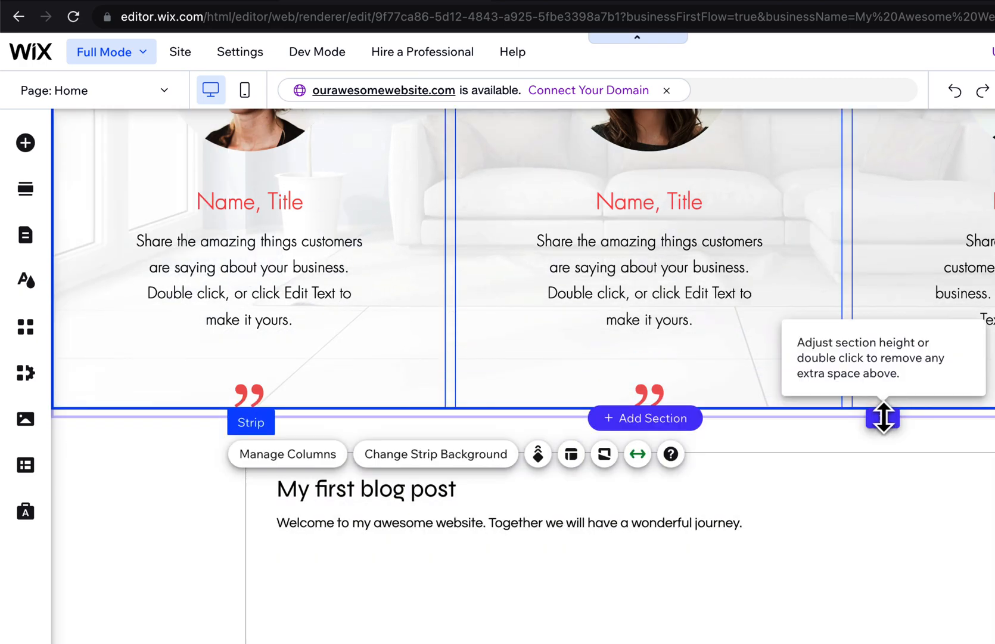
left_click_drag(883, 417, 884, 388)
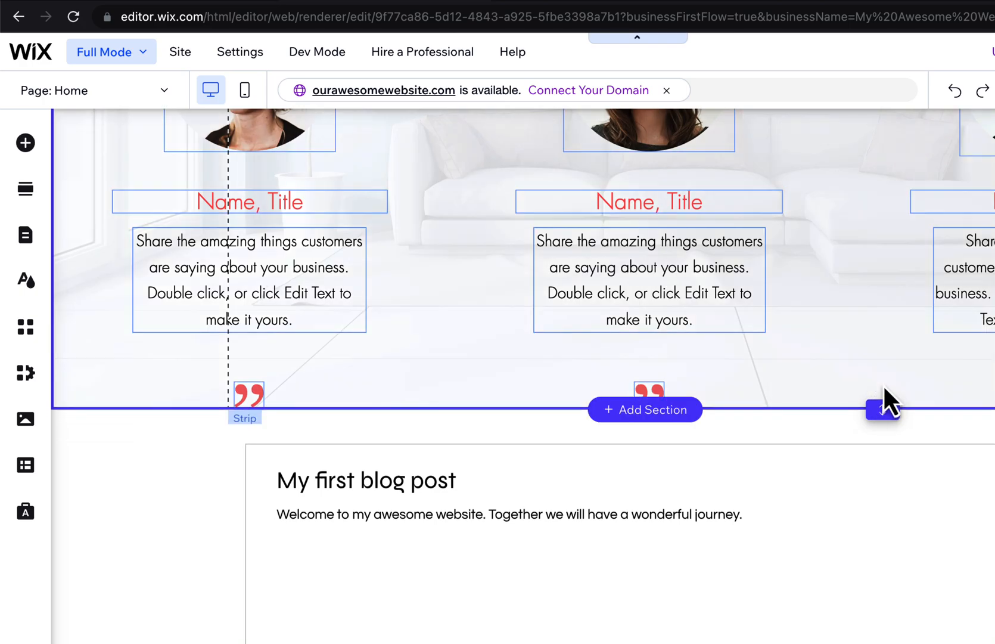
Add a blank section between the promotion and the blog posts on the home page.
scroll(885, 389, "up", 6)
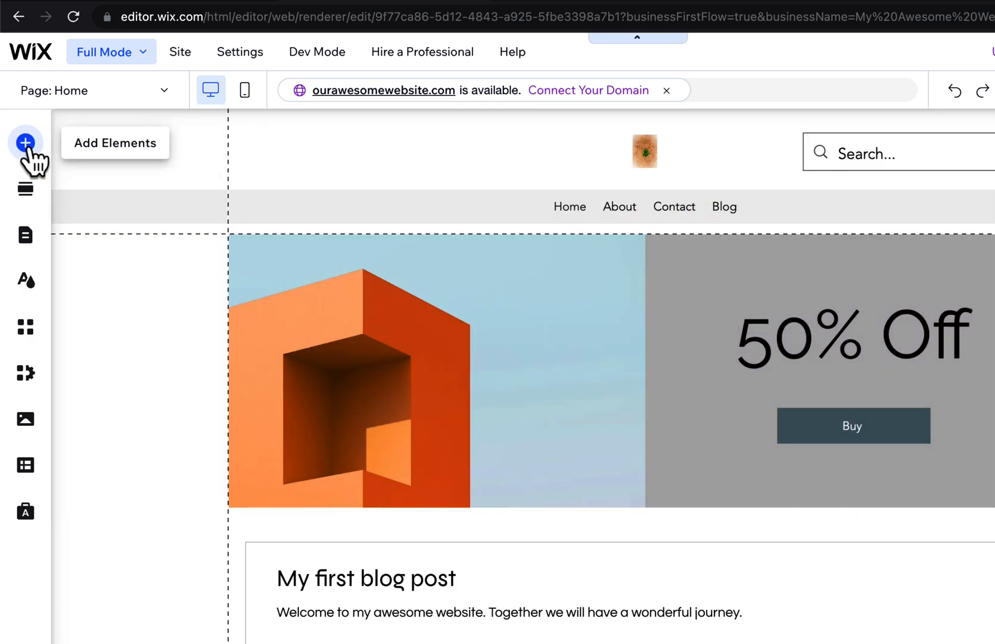
left_click(25, 143)
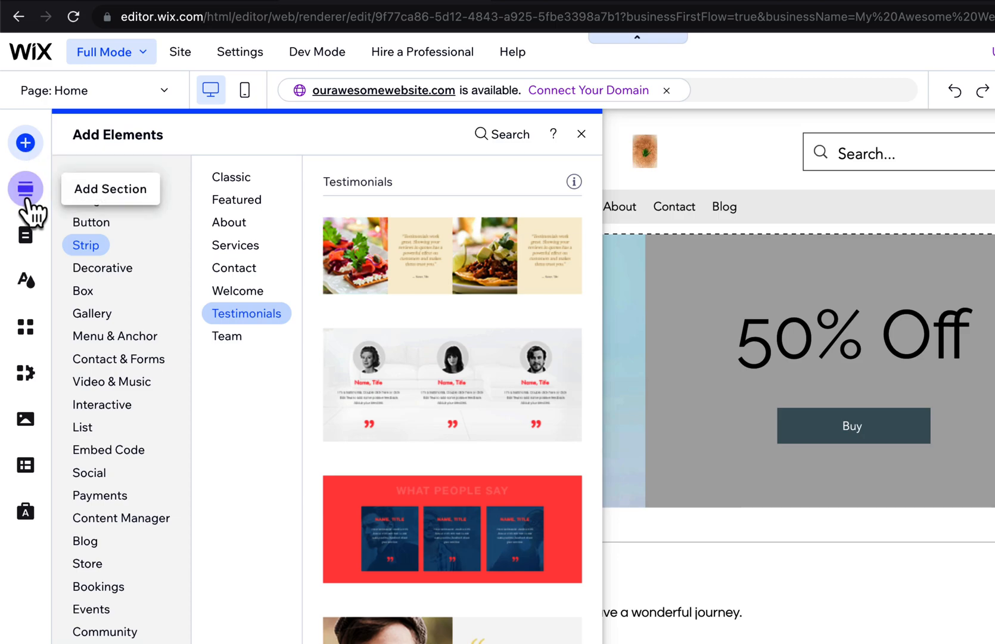
left_click(25, 189)
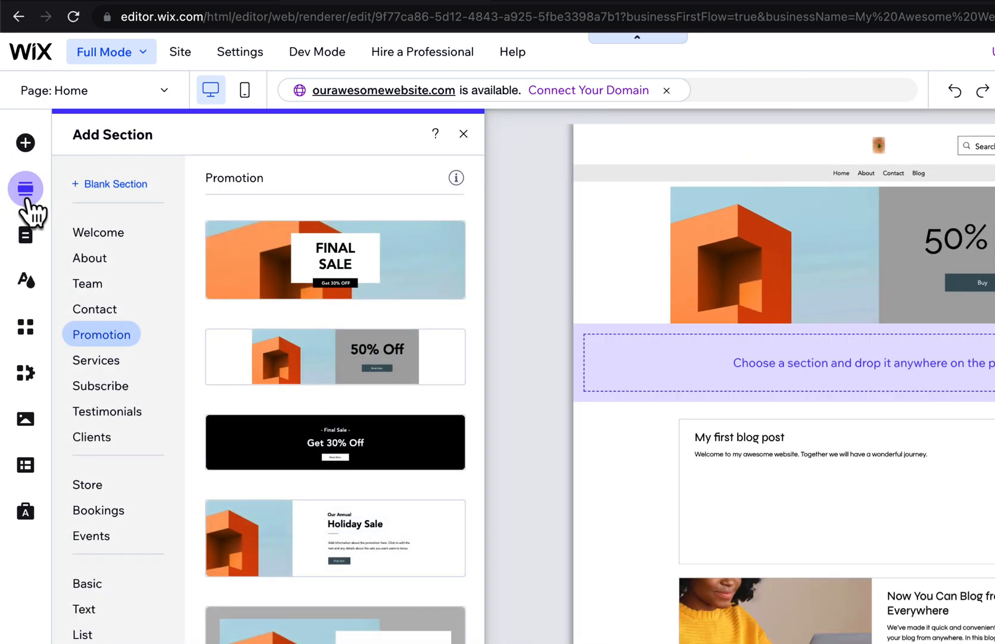
left_click(108, 184)
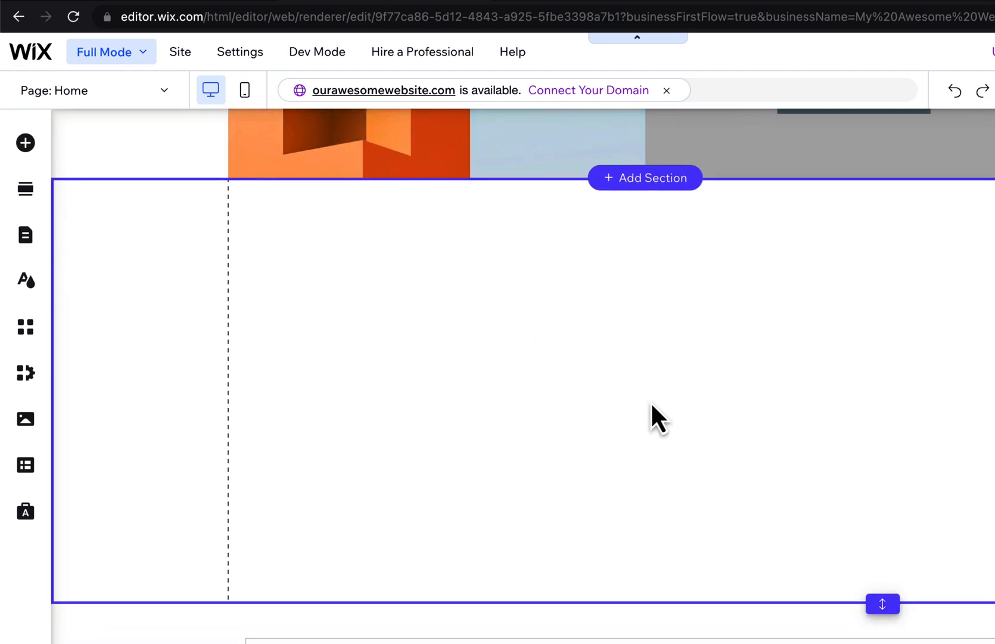
Place the three-person testimonial strip in the blank section and reduce the section's height to end just below the quotation marks.
left_click(714, 380)
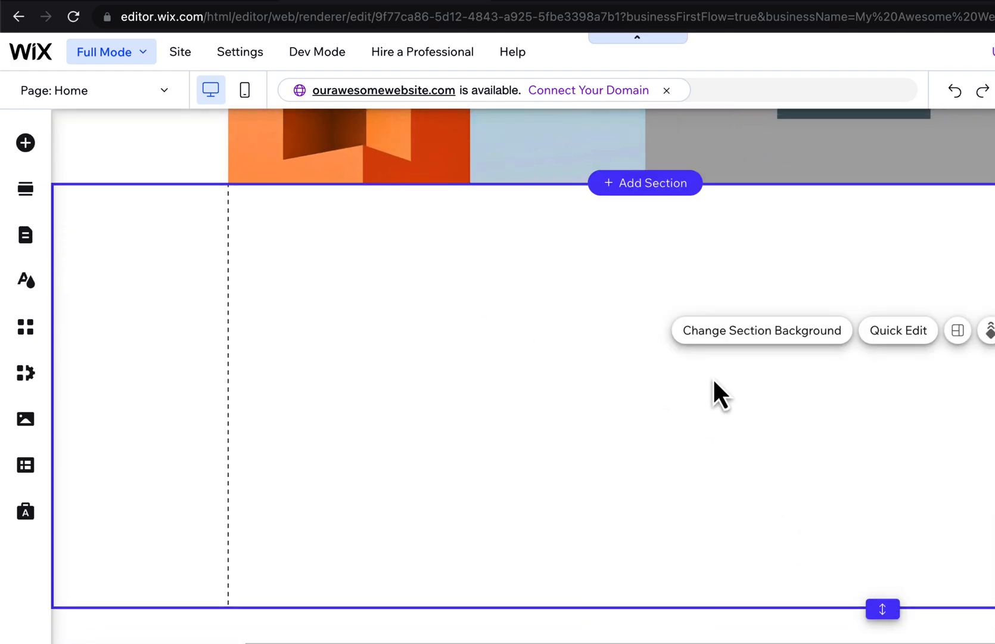
left_click(25, 144)
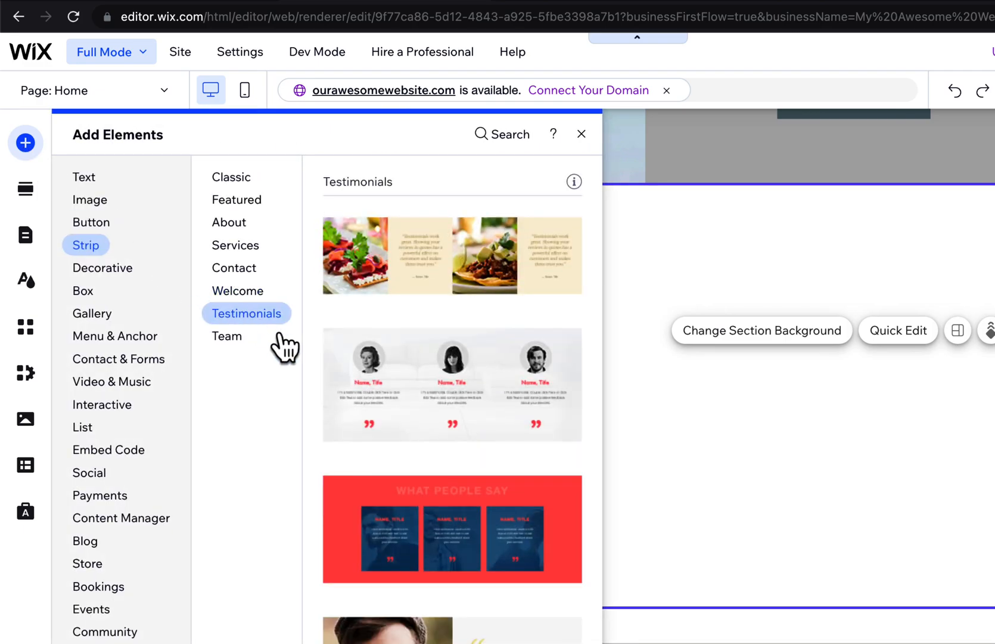
left_click_drag(407, 398, 640, 387)
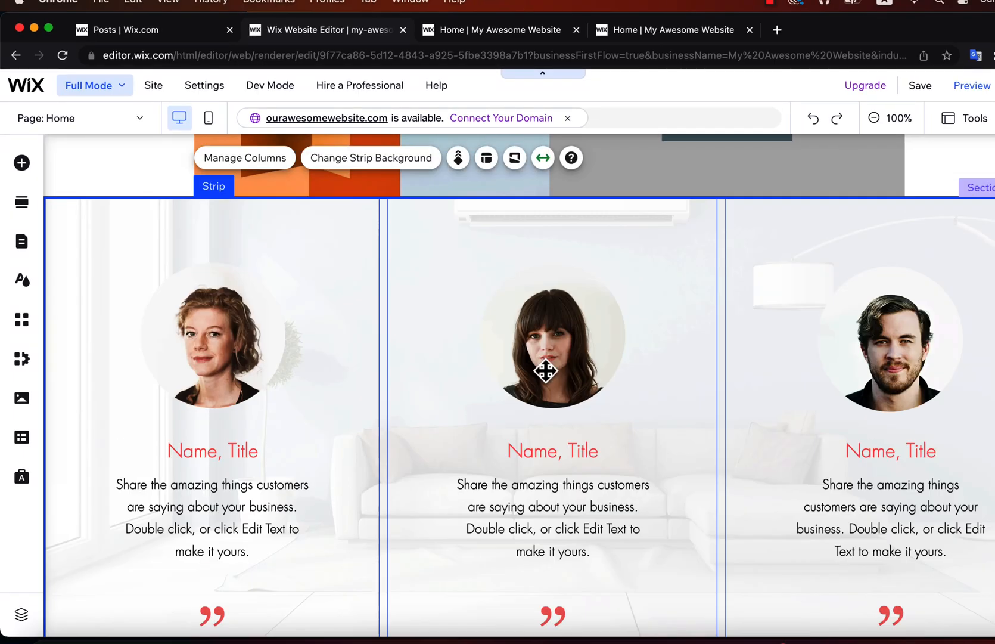
scroll(546, 370, "down", 5)
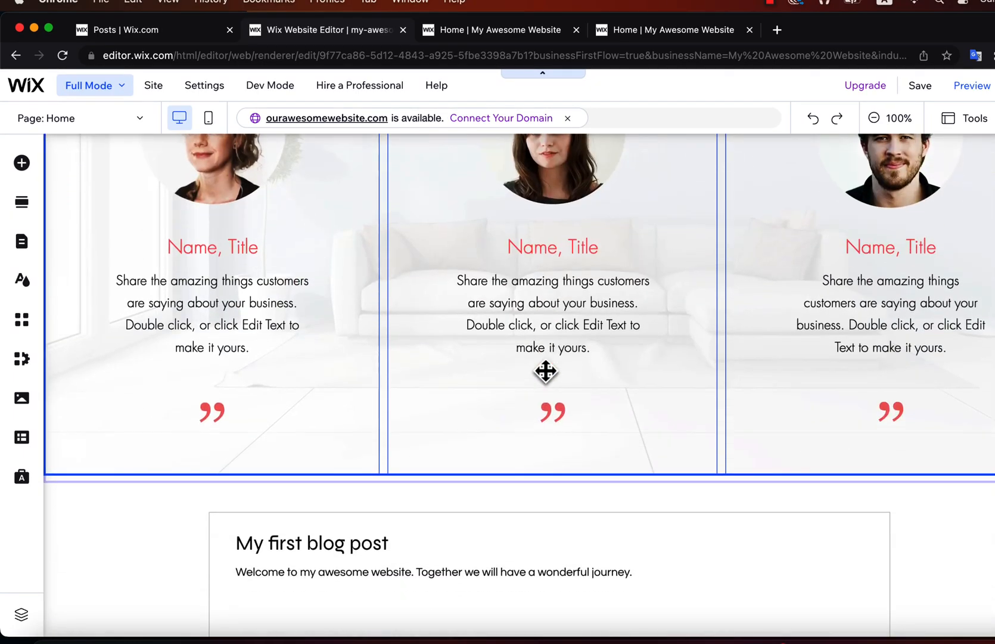
left_click_drag(751, 485, 745, 431)
Open the image chooser for the first testimonial's photo and close it without choosing a replacement.
scroll(659, 301, "up", 4)
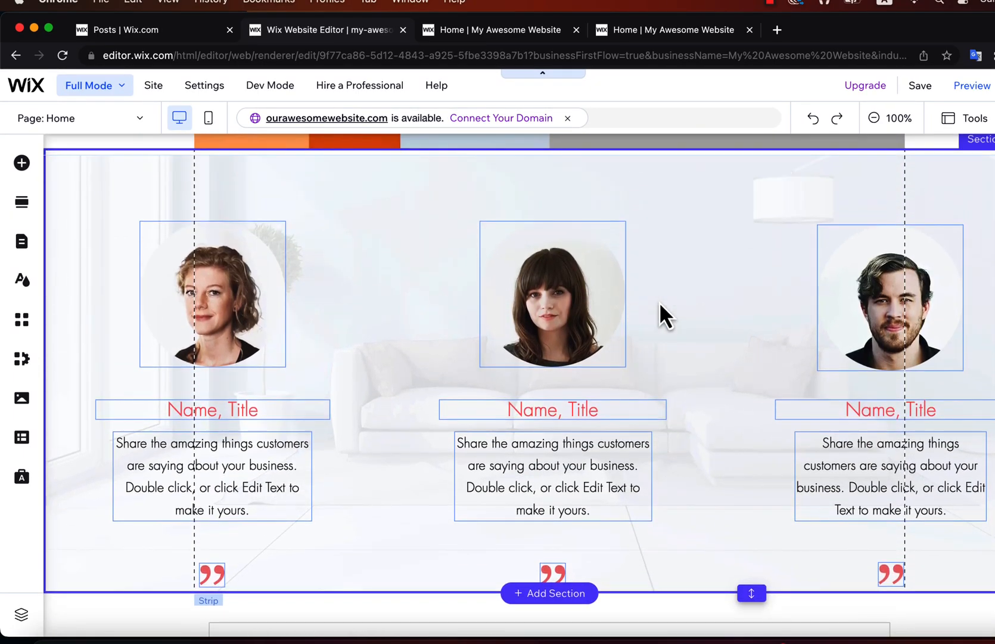
left_click(244, 309)
left_click(186, 189)
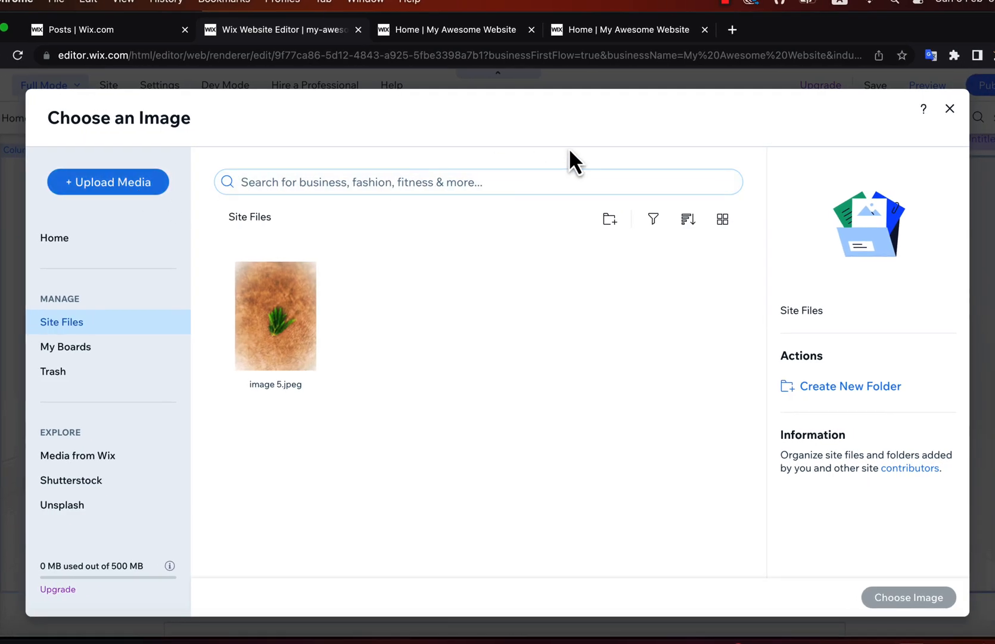
left_click(950, 108)
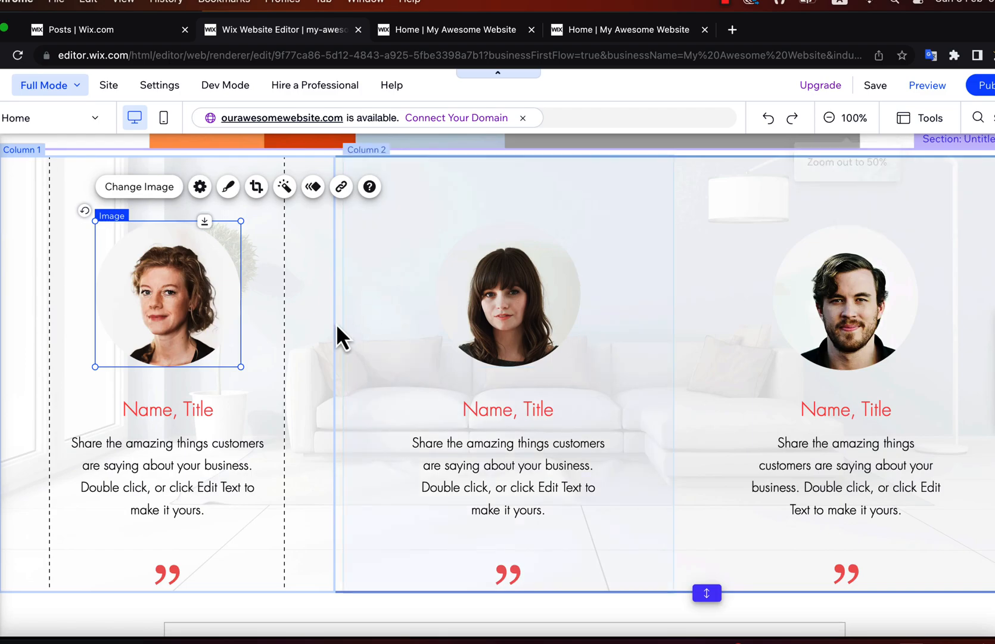
Fill in the first testimonial with a customer's first name followed by ", Owner of GDL" and the text "We are very happy with their service".
left_click(158, 412)
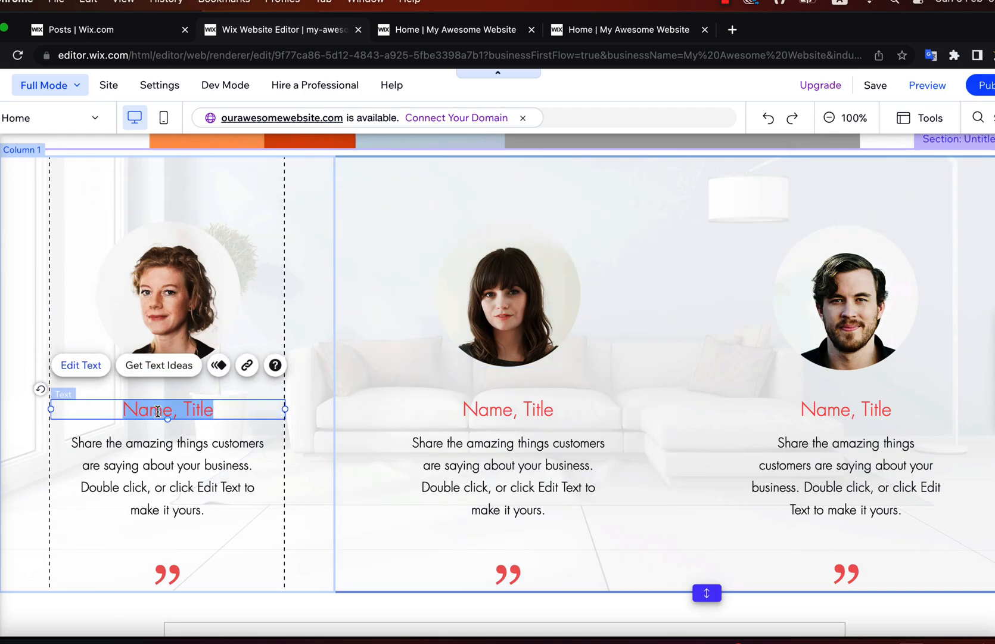
double_click(169, 415)
left_click(166, 411)
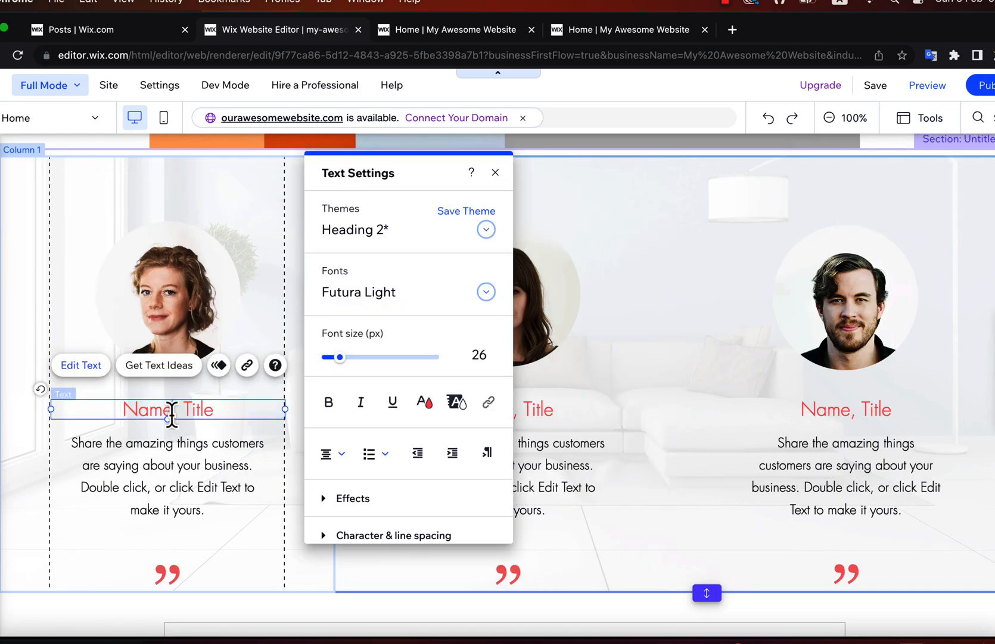
key("alt+BackSpace")
type("Kyla")
key("Right")
key("Right")
key("alt+shift+Right")
type("Owner of OO")
key("BackSpace")
key("BackSpace")
type("GDL")
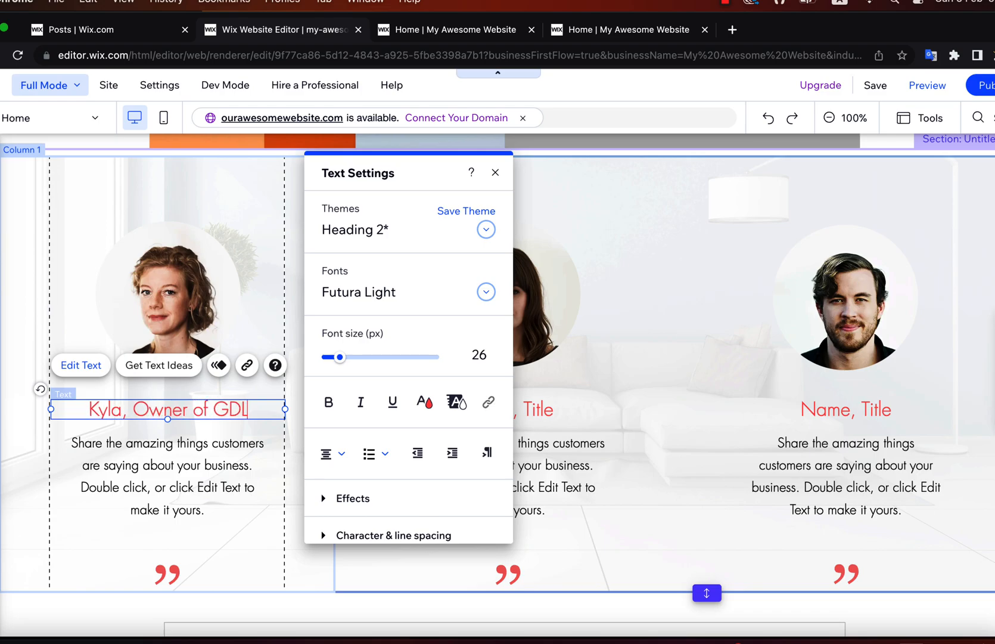
left_click(173, 473)
type("very happy with their service")
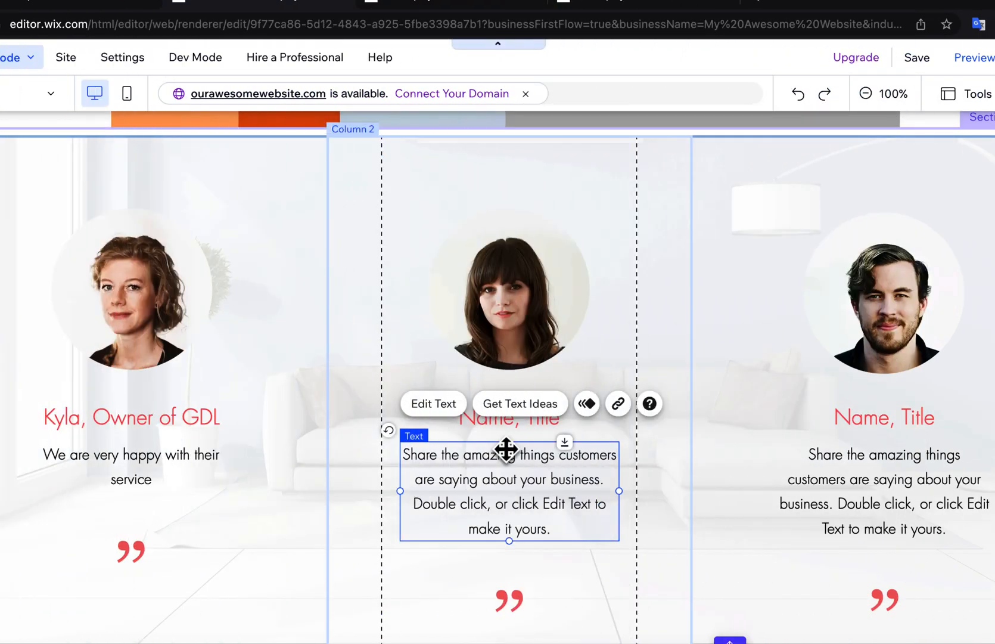
Switch to the mobile editor, skip its introduction and look over the mobile home page from the header to the testimonials.
left_click(130, 97)
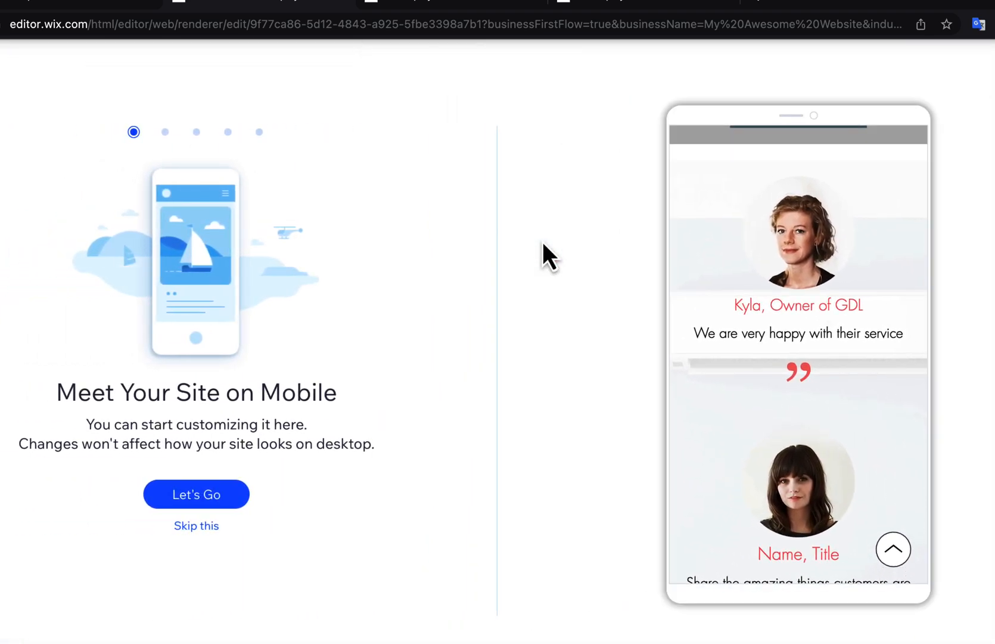
left_click(208, 525)
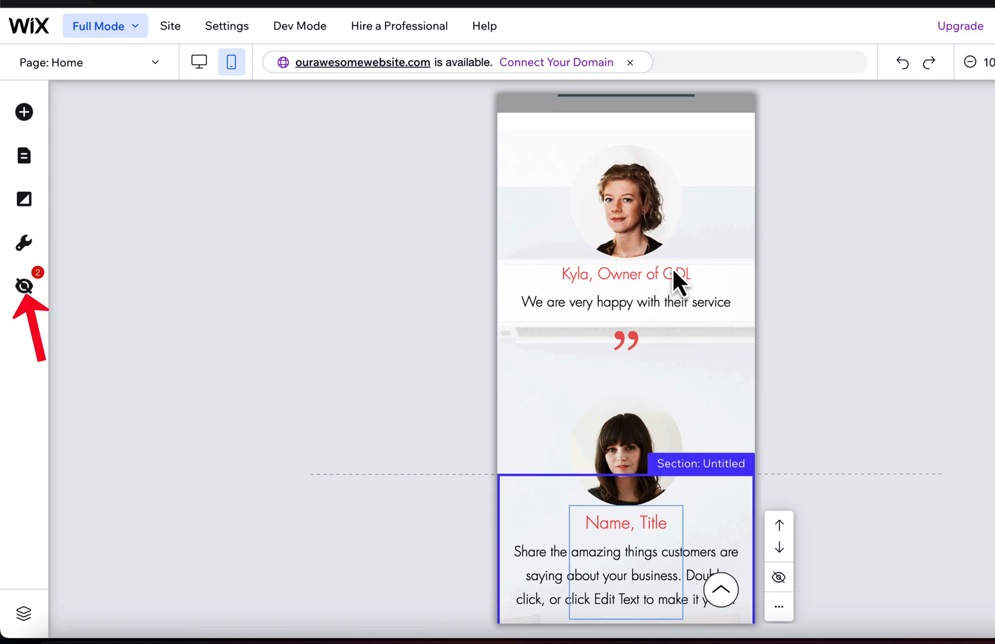
scroll(620, 170, "up", 6)
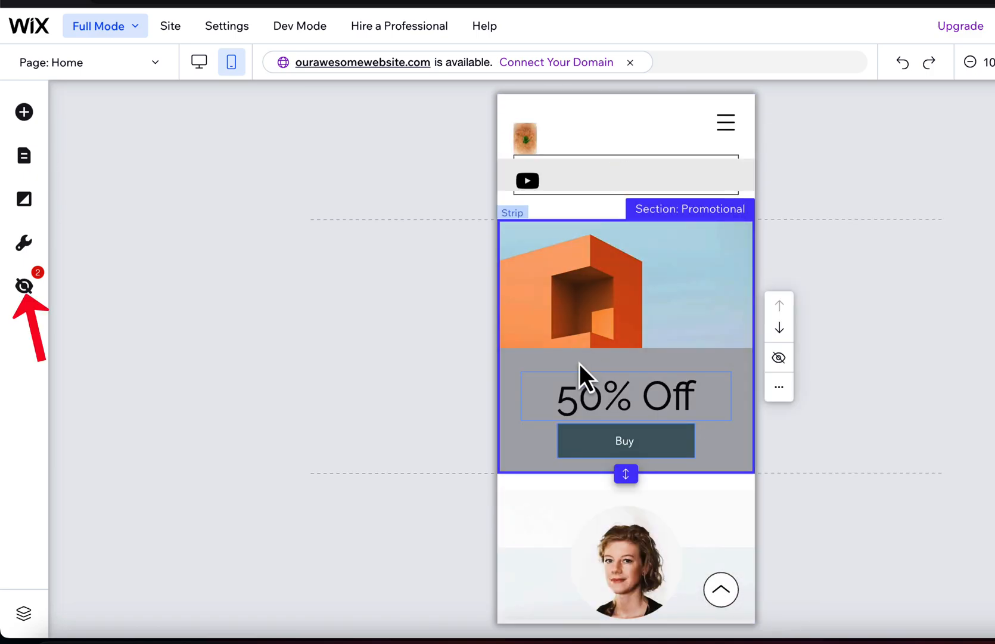
scroll(579, 364, "down", 10)
scroll(580, 364, "up", 10)
left_click(725, 127)
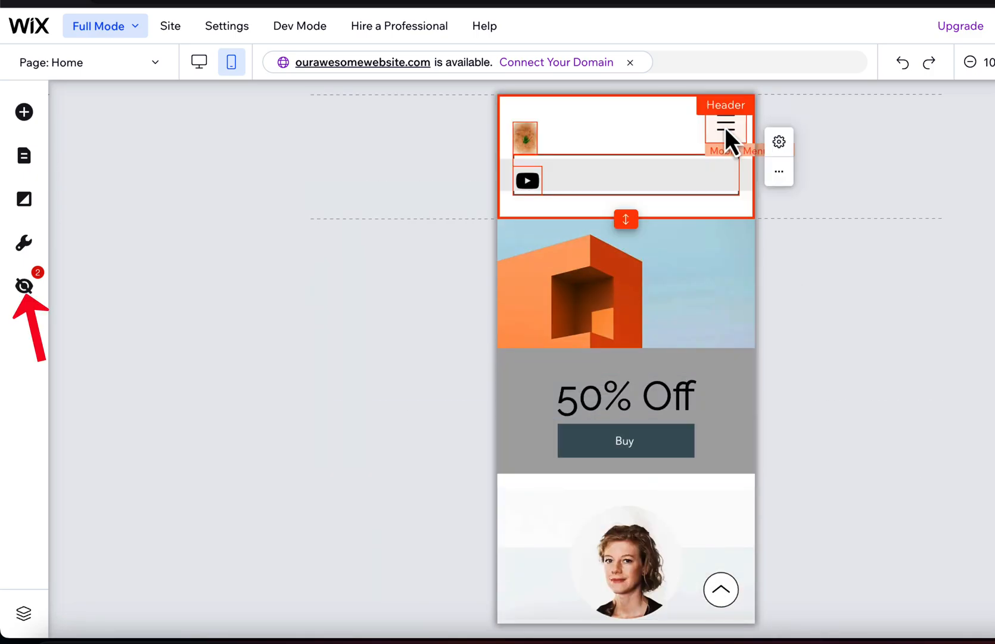
Review the list of elements hidden on mobile, close it and return to the desktop editor.
left_click(24, 288)
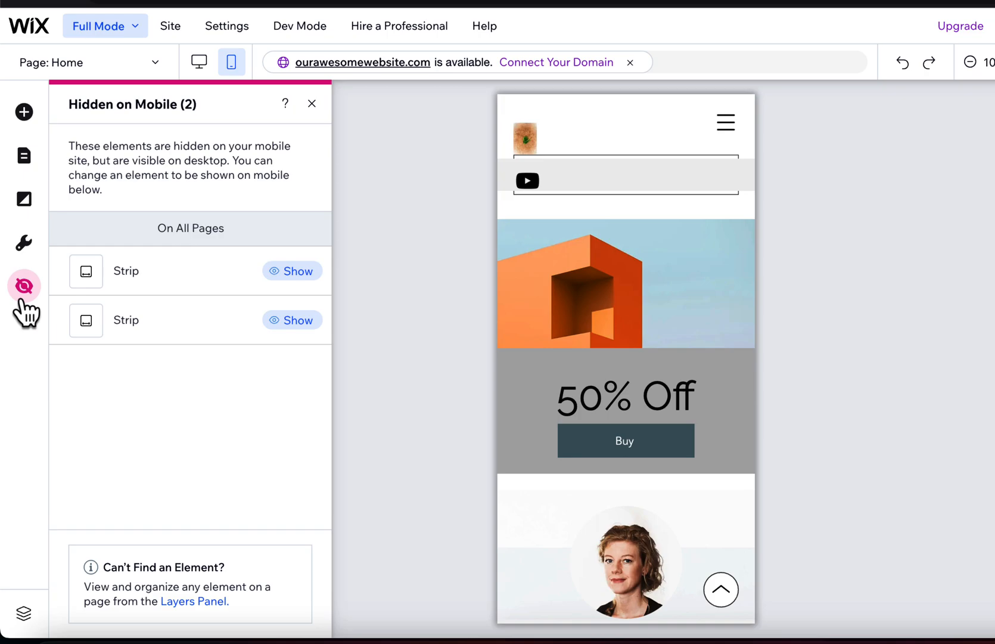
left_click(311, 104)
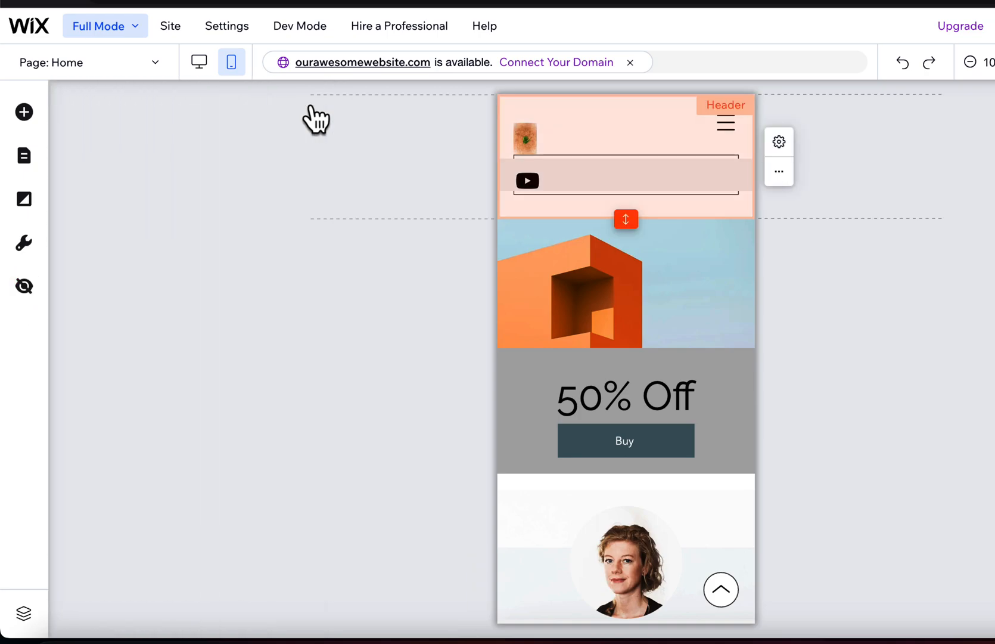
left_click(199, 62)
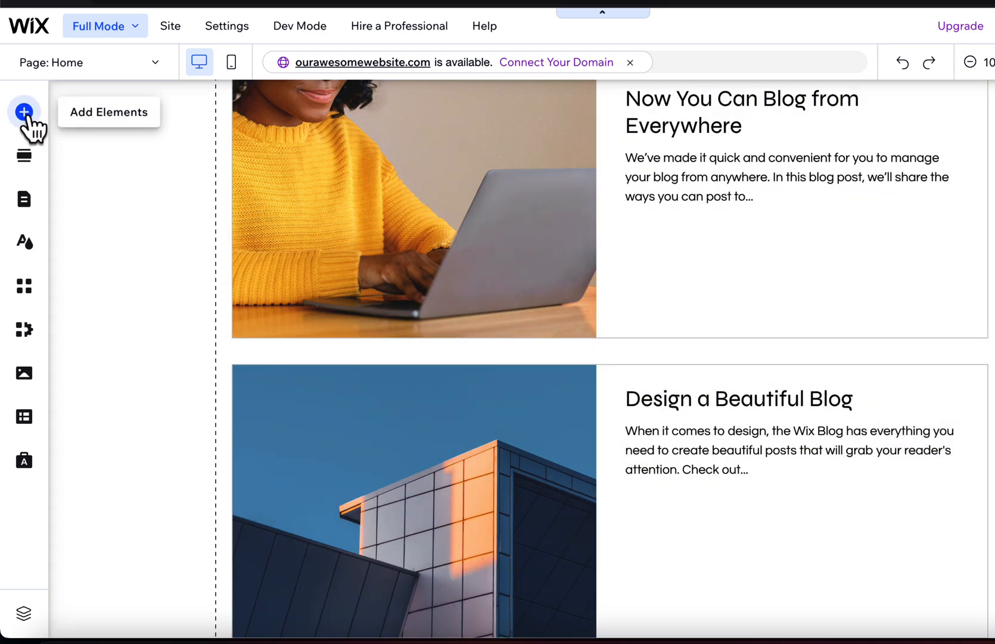
Look through the addable element categories from Text and Image to Decorative, Gallery and Contact & Forms.
left_click(24, 112)
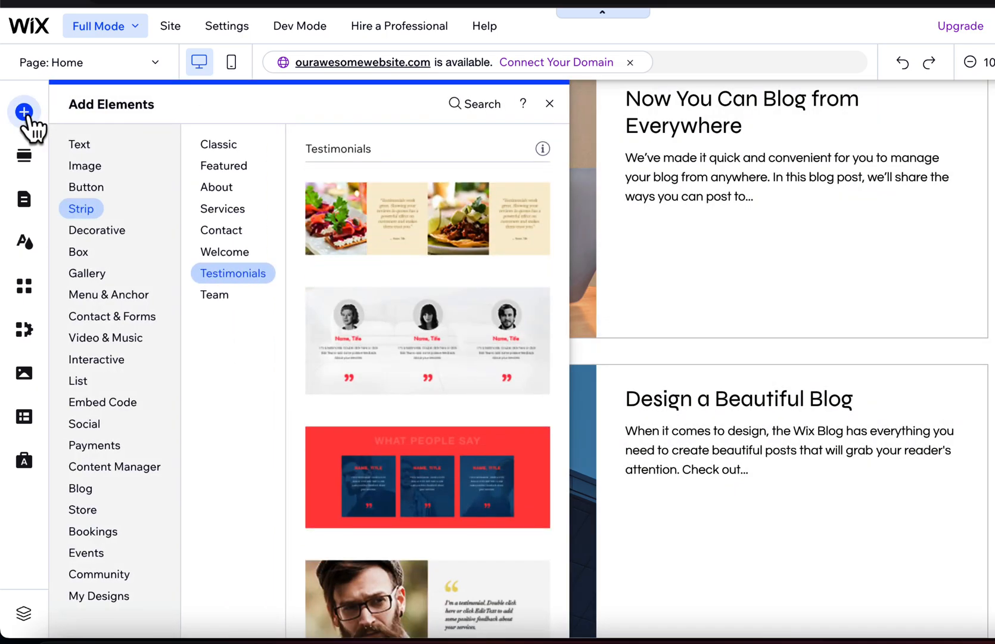
left_click(82, 145)
left_click(89, 165)
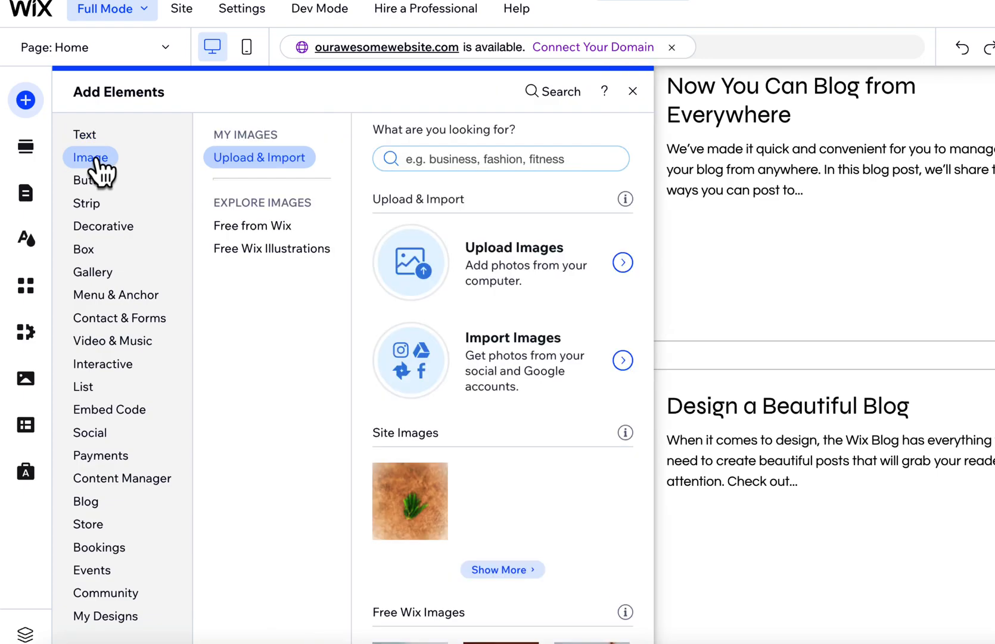
left_click(92, 180)
left_click(97, 229)
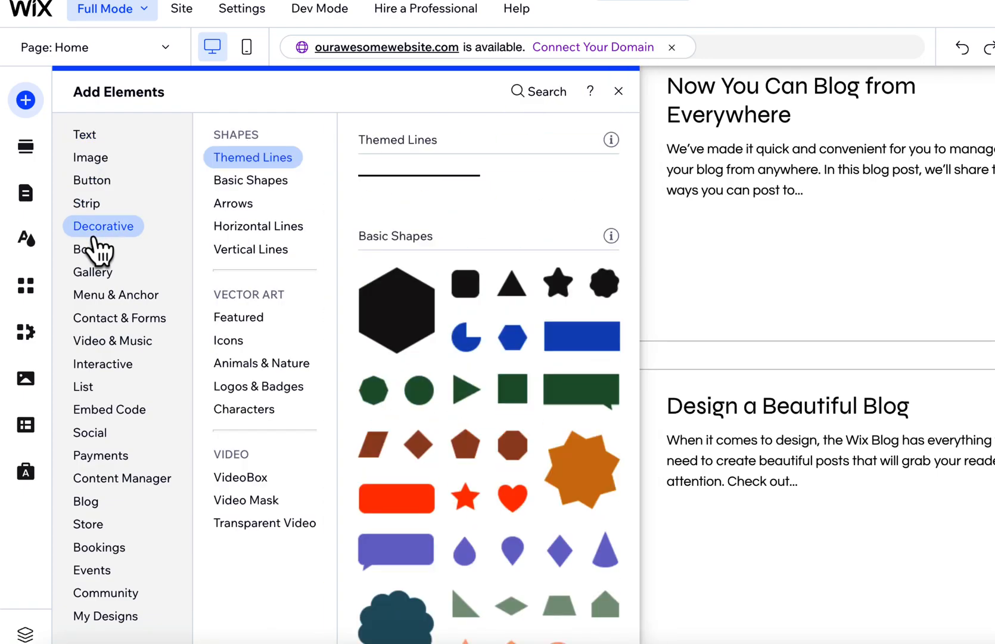
left_click(98, 251)
left_click(92, 276)
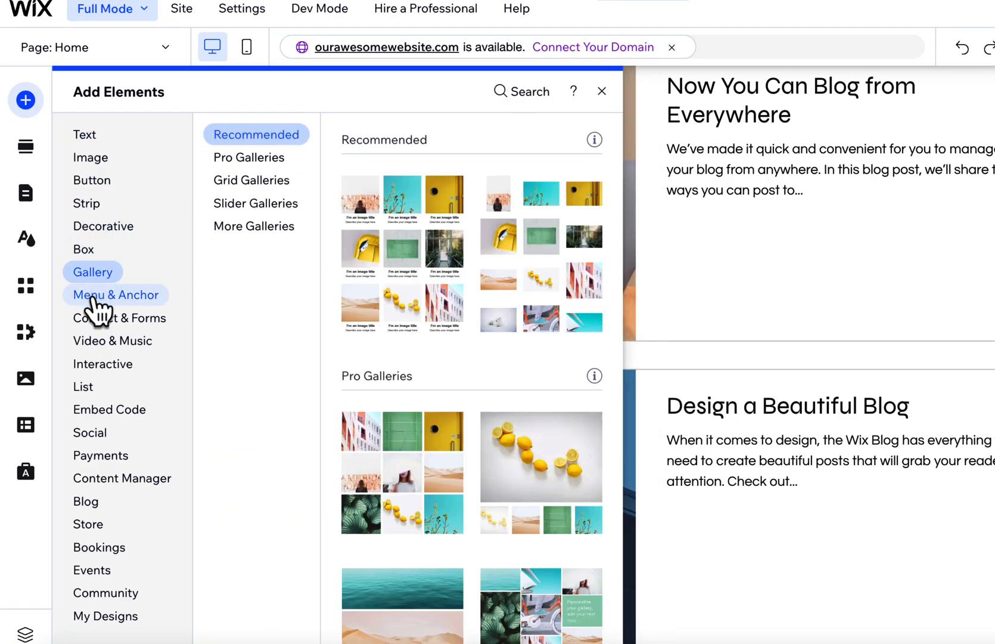
left_click(98, 301)
left_click(98, 319)
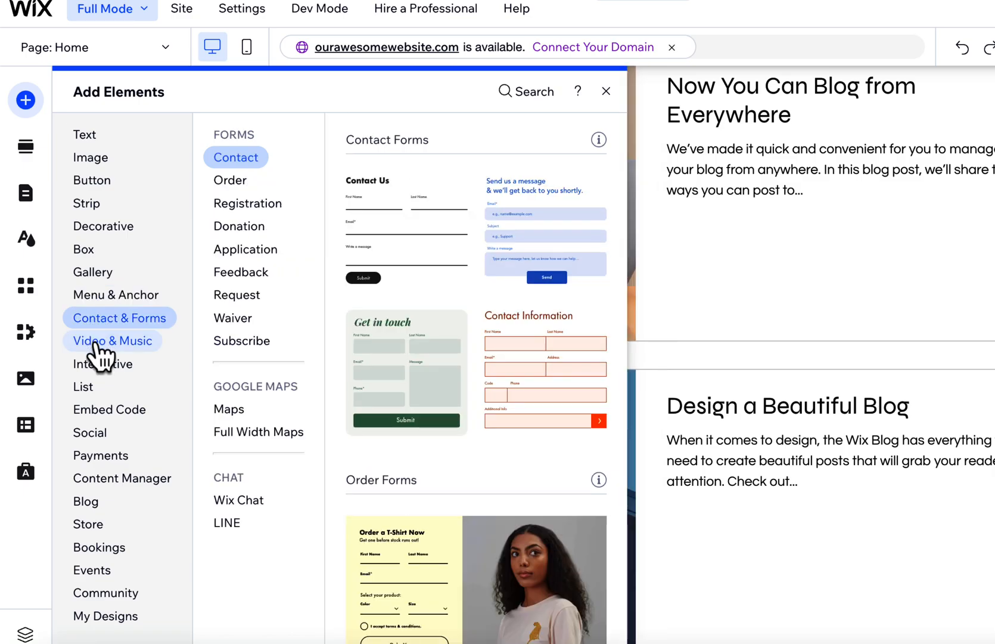
Look through the remaining addable element categories from Video & Music to Payments, Blog, Bookings, Community and My Designs.
left_click(99, 344)
left_click(89, 387)
left_click(94, 458)
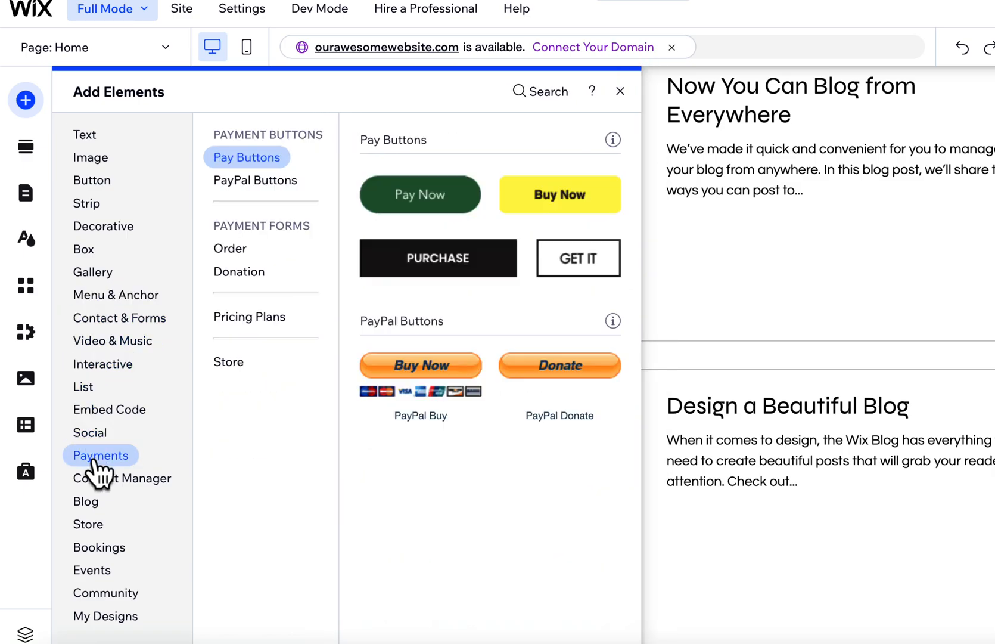
left_click(93, 503)
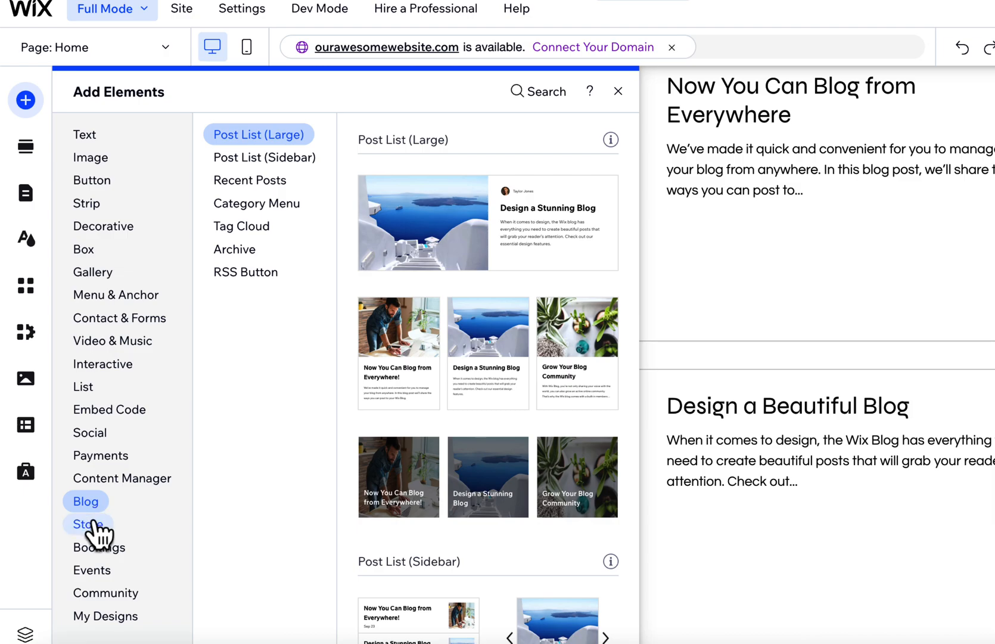
left_click(94, 524)
left_click(98, 547)
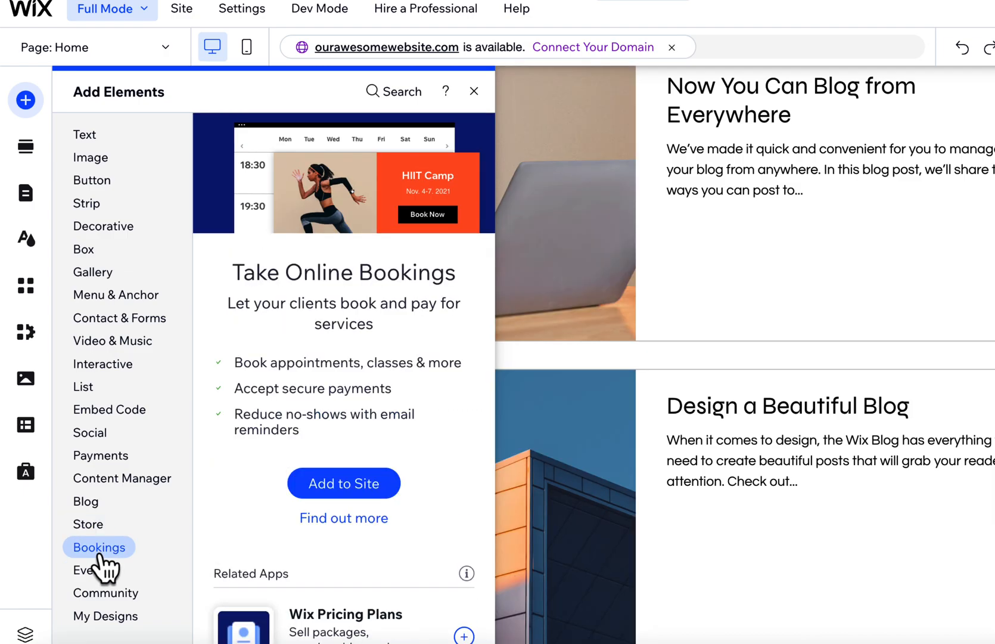
left_click(100, 569)
left_click(108, 593)
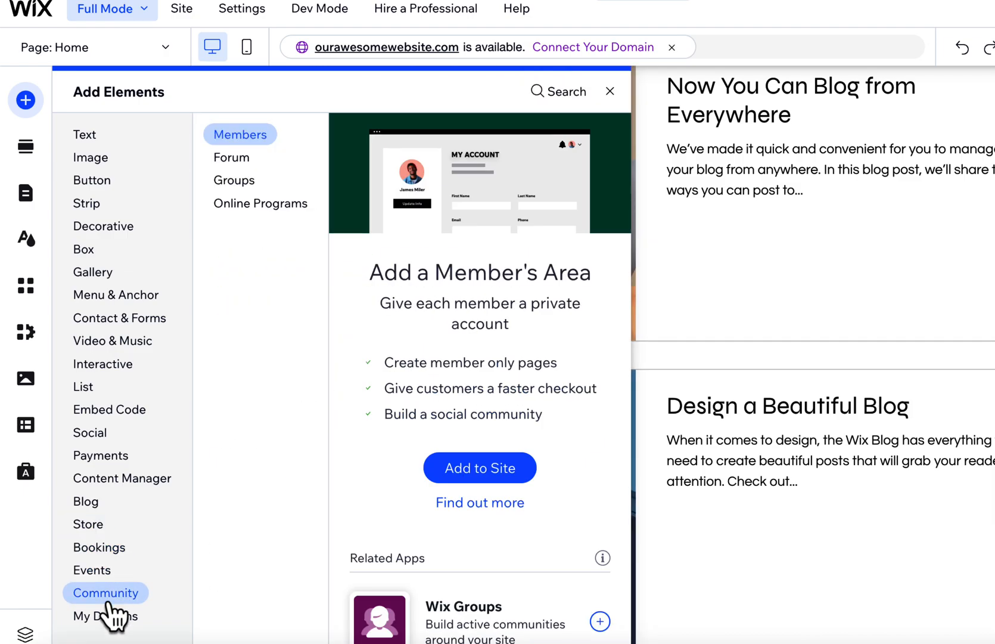
left_click(110, 615)
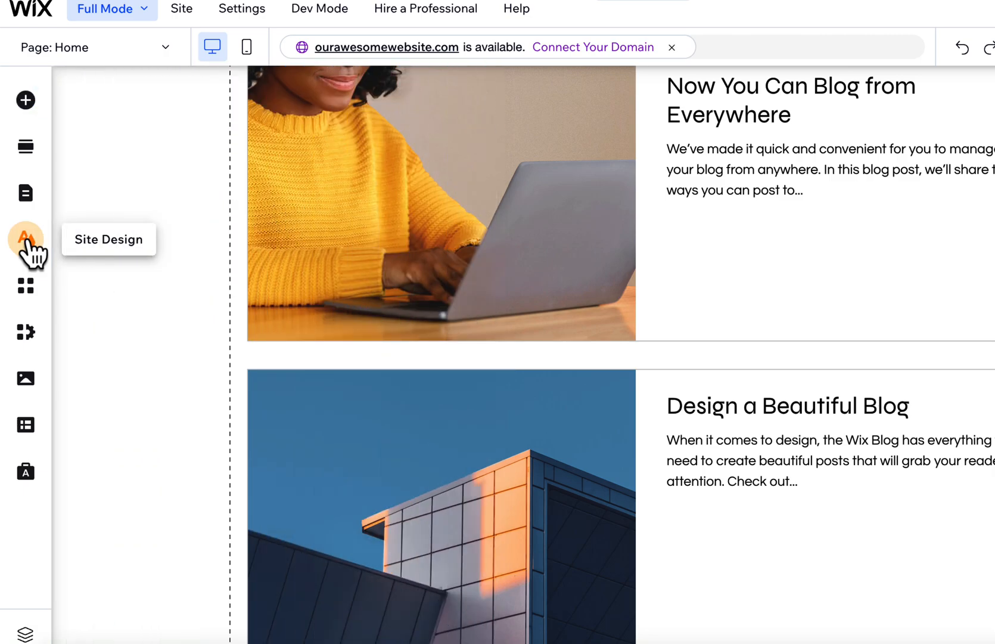
Open the site's page list and view its blog pages.
left_click(31, 194)
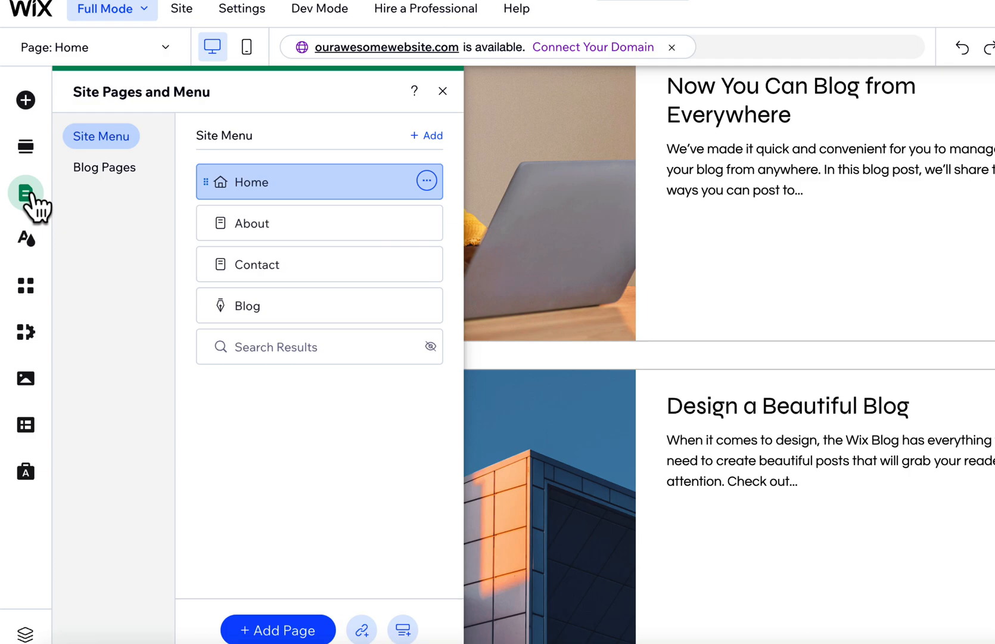
left_click(111, 171)
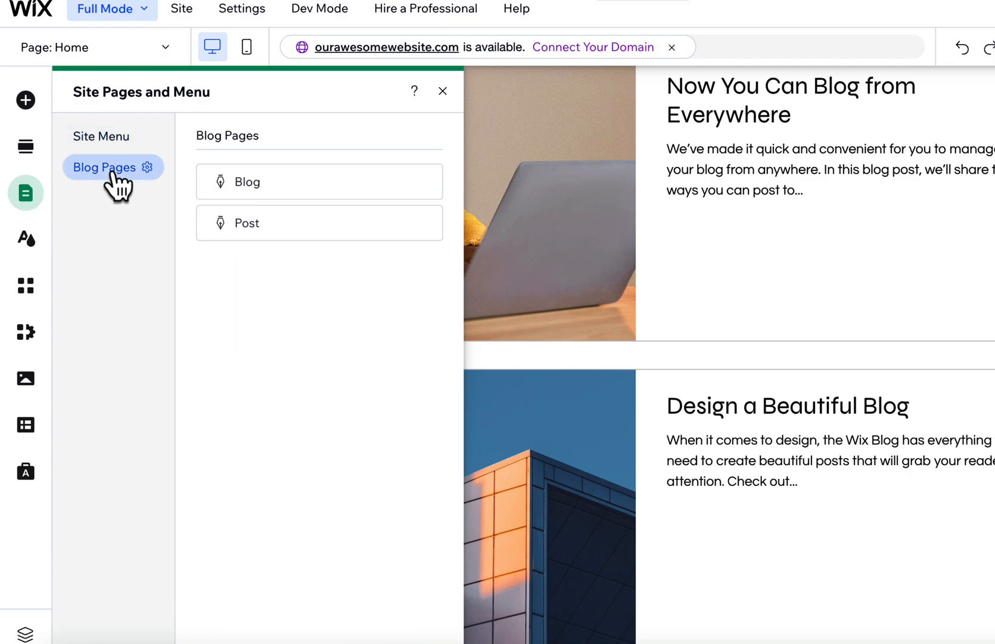
Open the site theme in Site Design, examine its colours and browse the featured colour themes without choosing one.
left_click(17, 248)
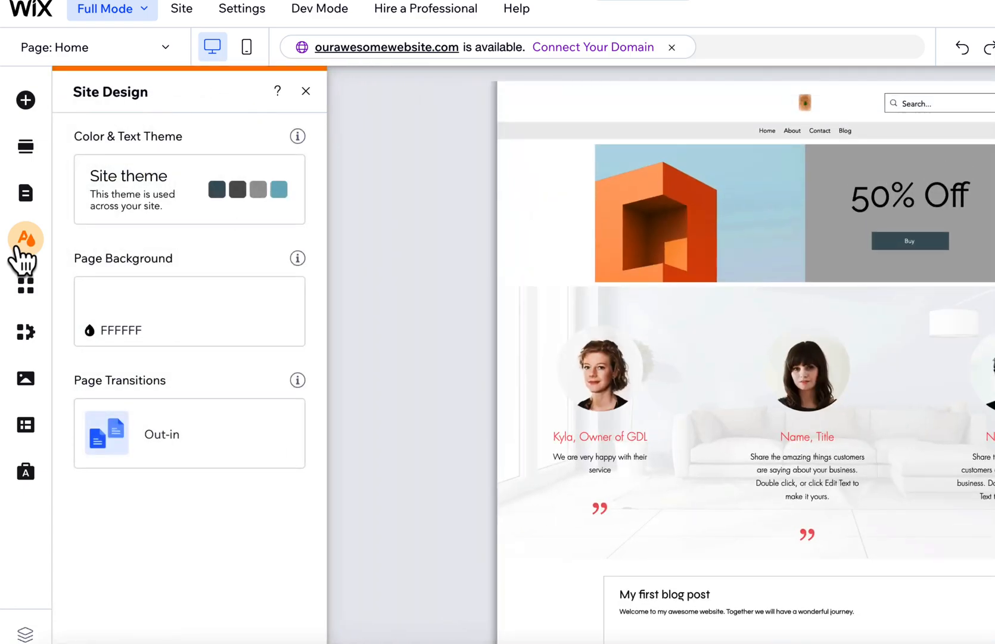
left_click(158, 190)
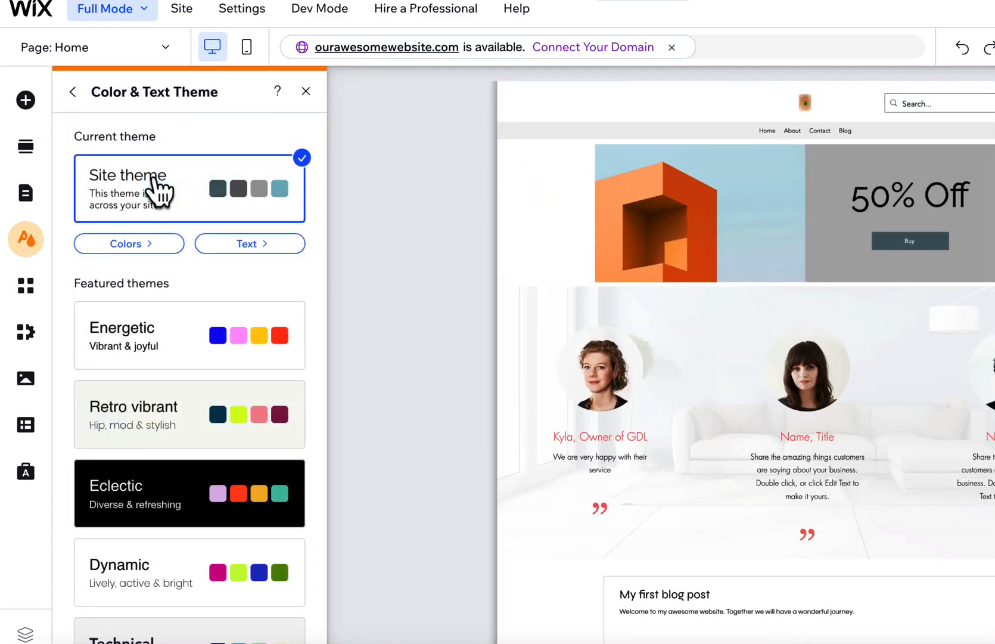
left_click(132, 247)
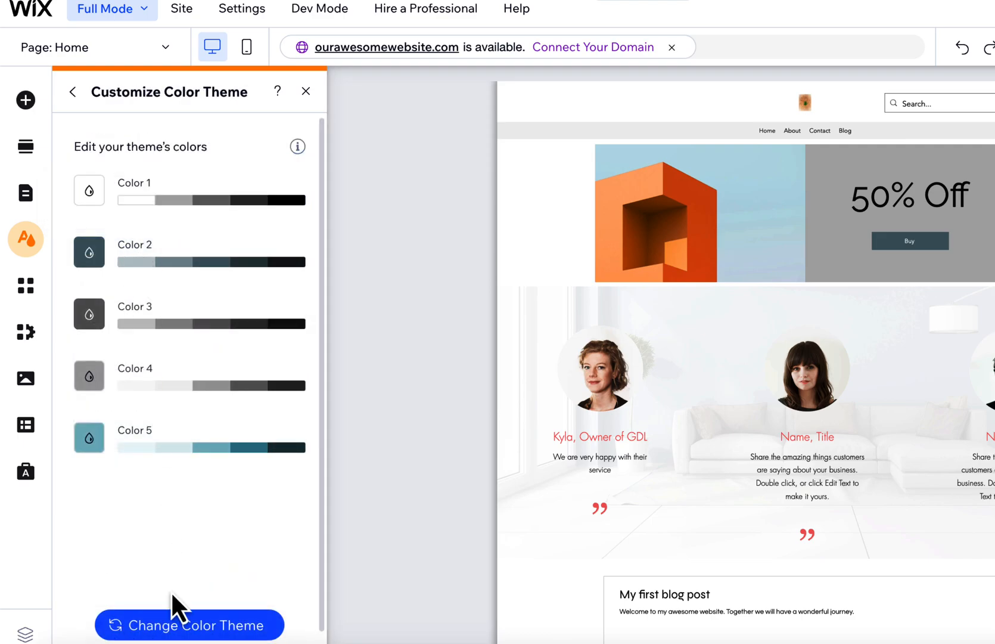
left_click(187, 629)
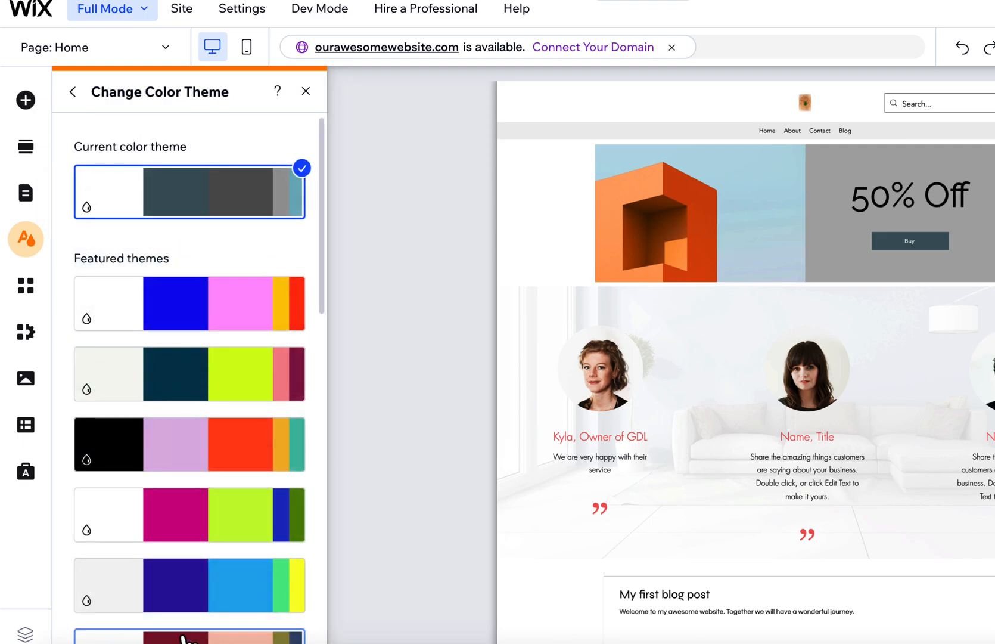
scroll(194, 513, "down", 5)
scroll(194, 512, "down", 5)
scroll(191, 514, "up", 10)
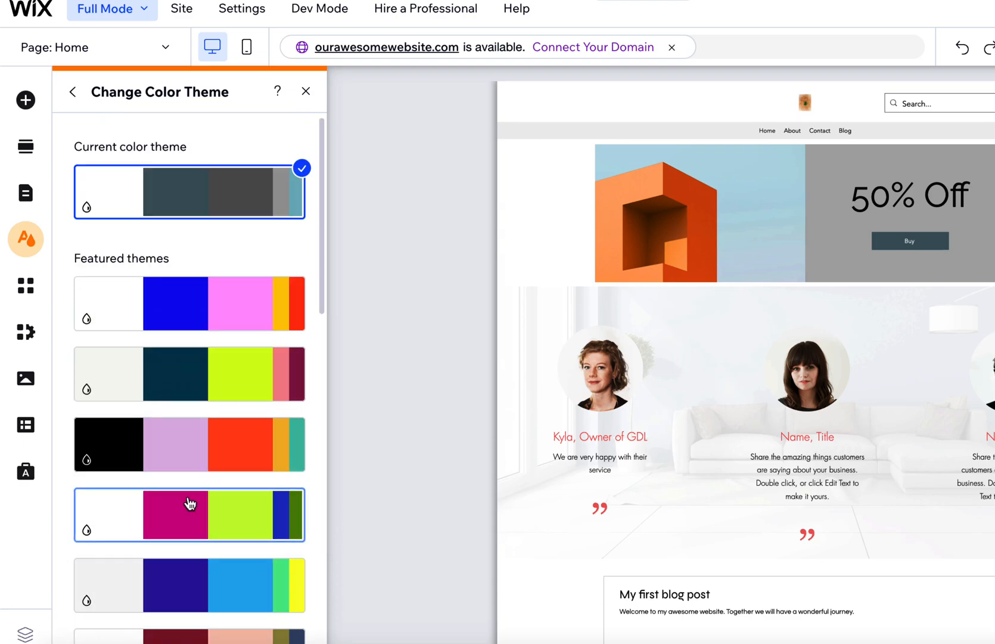
left_click(74, 93)
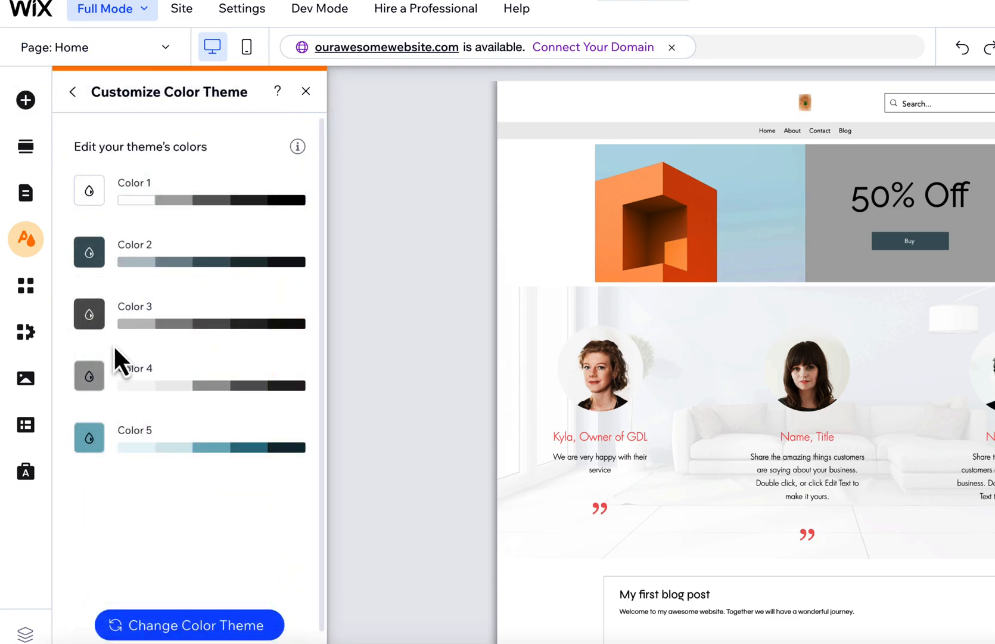
left_click(71, 96)
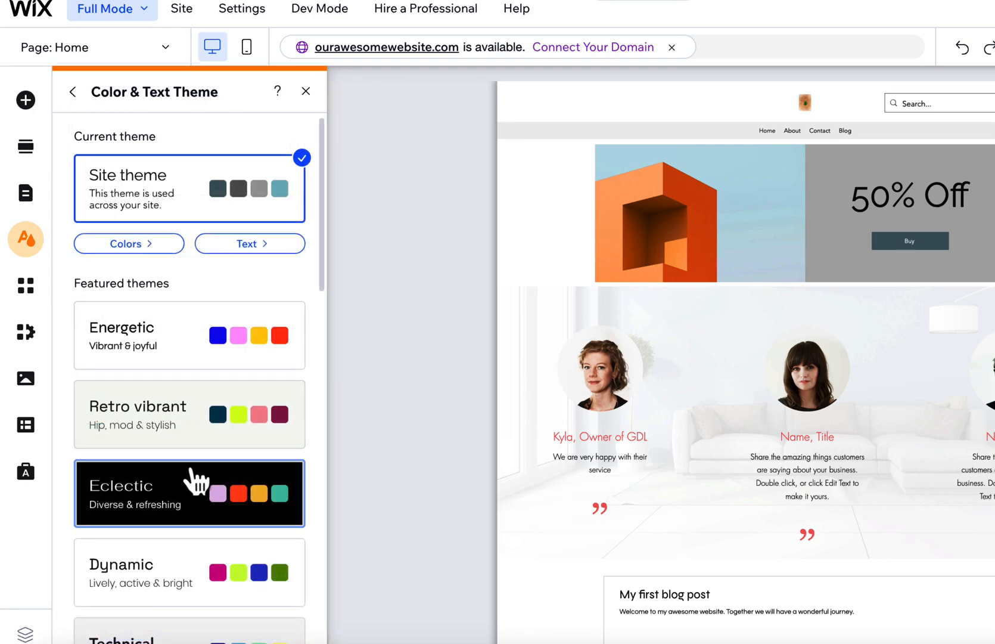
Examine the site theme's heading and text styles and browse the available text themes.
left_click(249, 245)
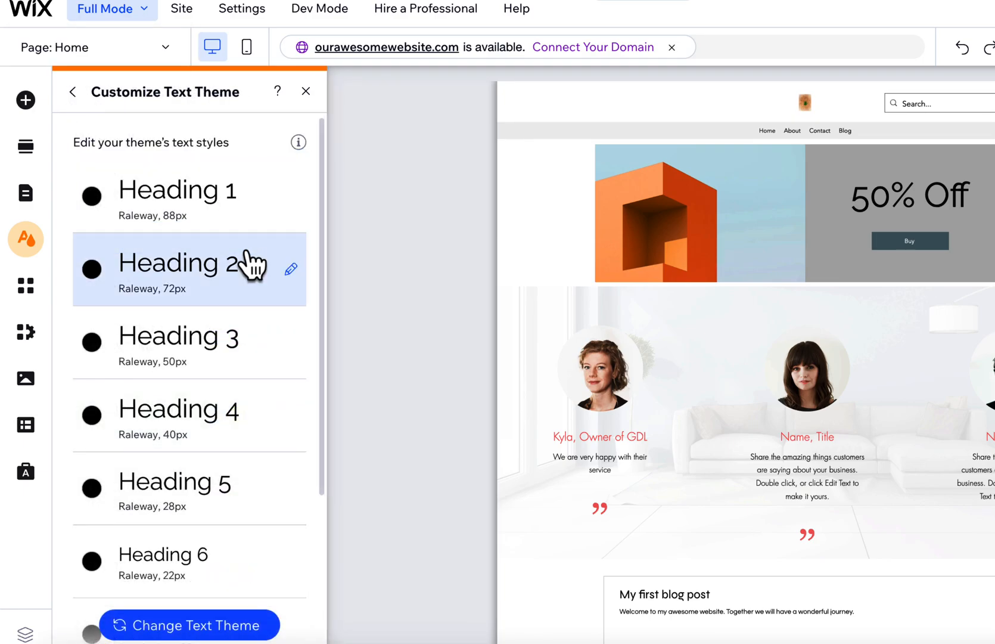
scroll(223, 358, "down", 2)
left_click(199, 626)
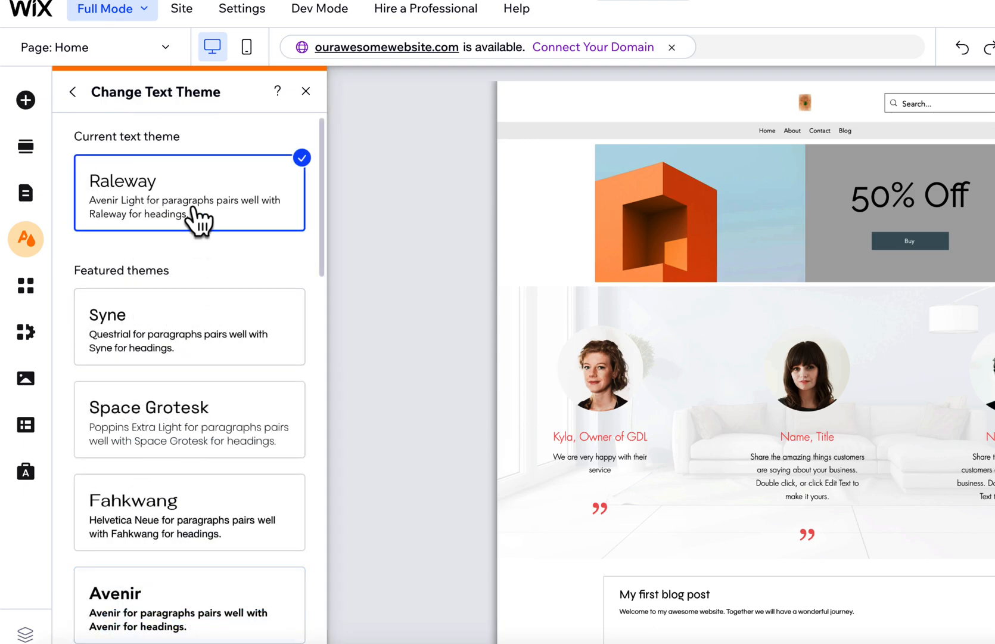
scroll(197, 261, "down", 7)
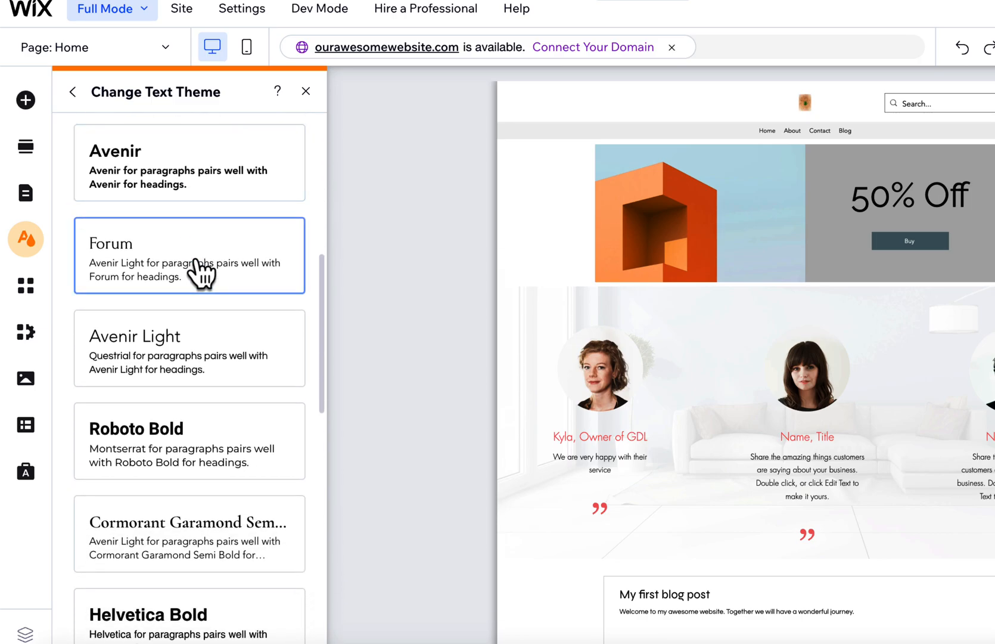
Try the Roboto Bold and Helvetica Bold text themes on the site and restore the Raleway theme.
left_click(169, 437)
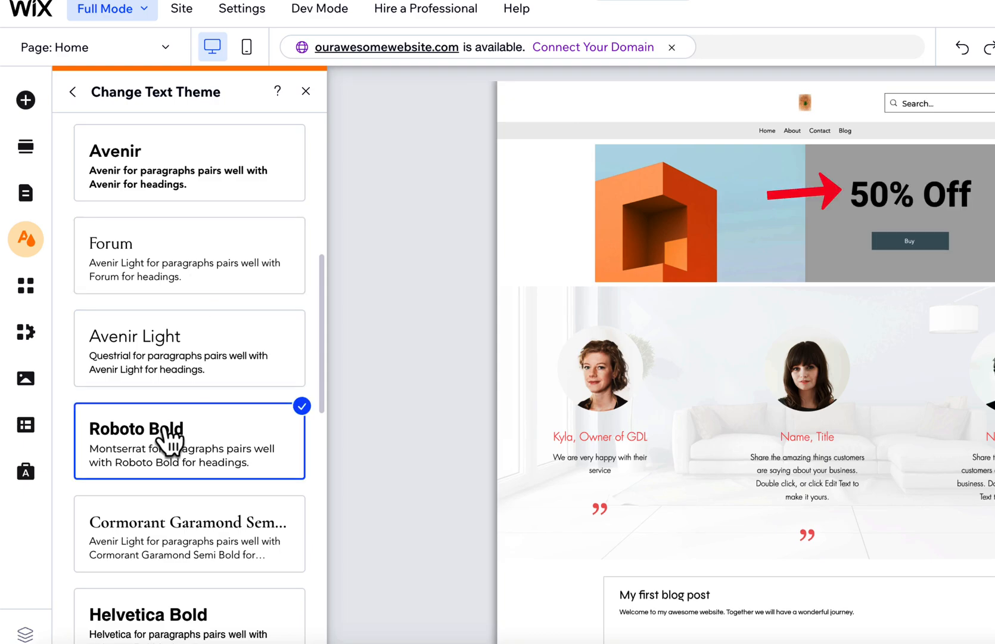
scroll(159, 489, "down", 1)
left_click(152, 569)
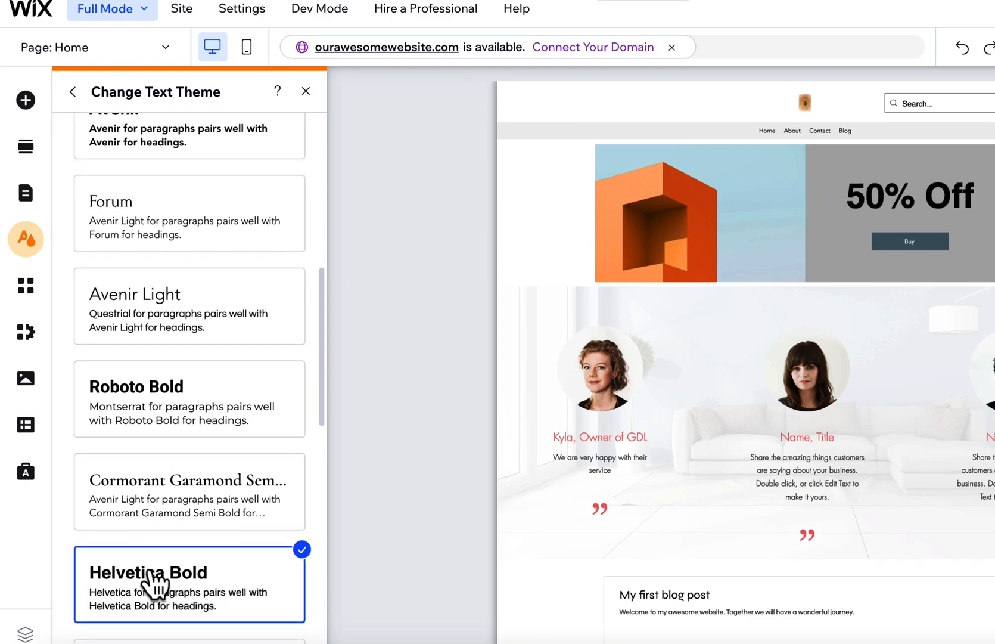
scroll(154, 581, "up", 4)
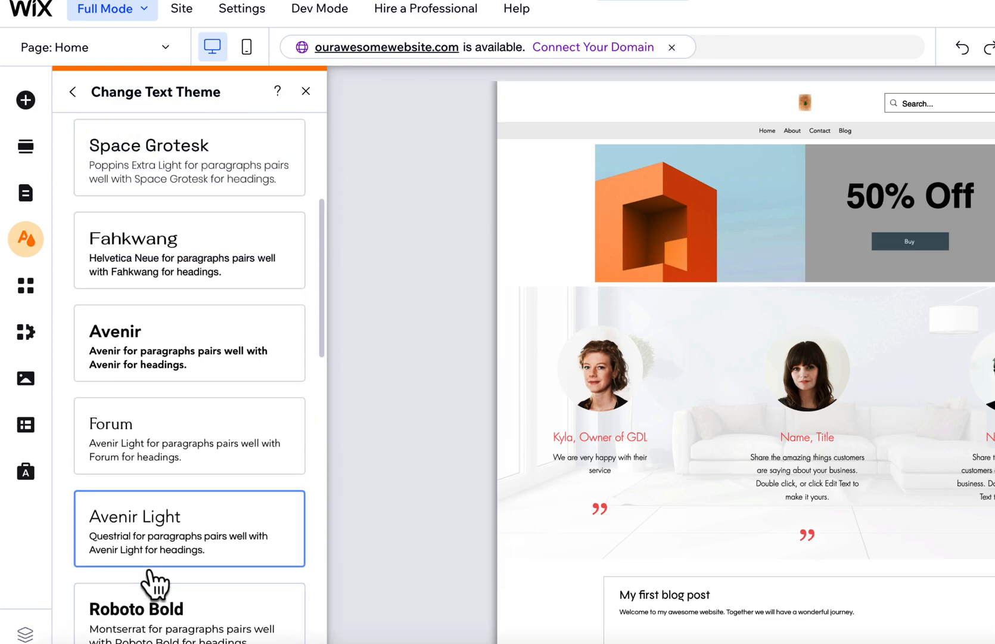
scroll(154, 584, "up", 5)
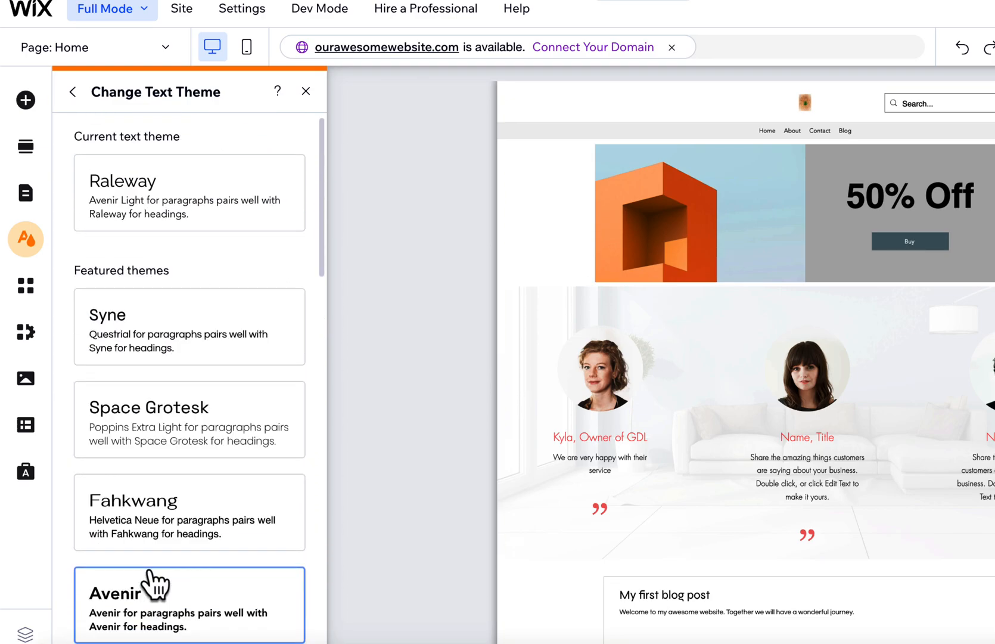
left_click(205, 216)
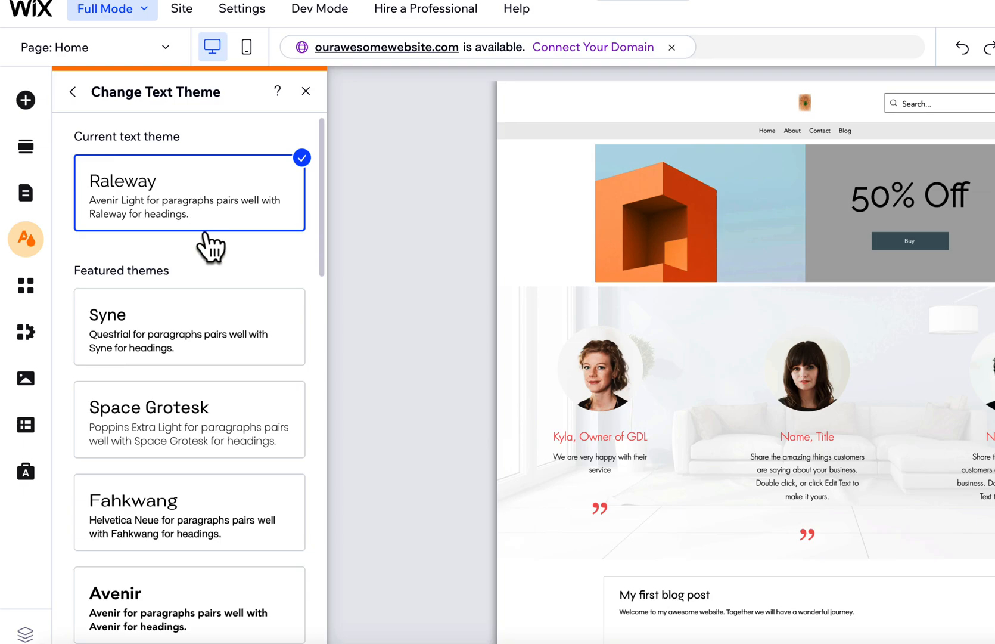
left_click(72, 93)
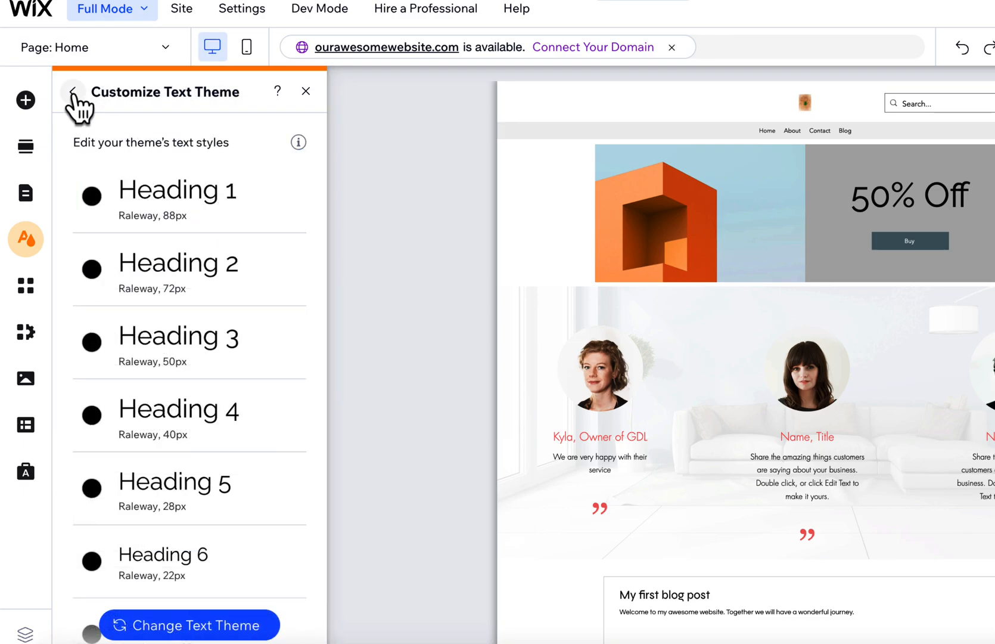
left_click(72, 91)
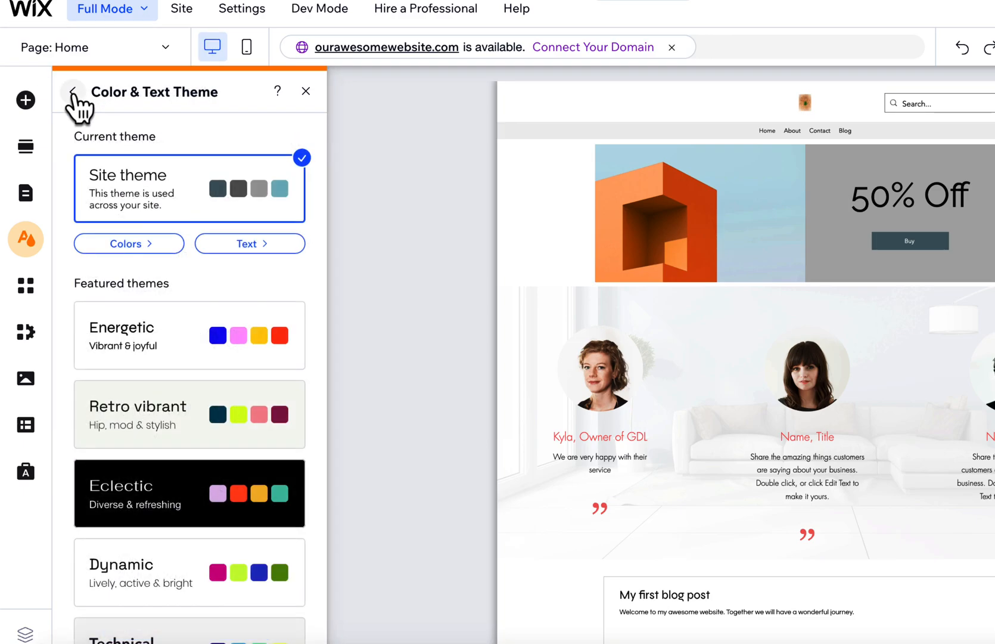
left_click(72, 92)
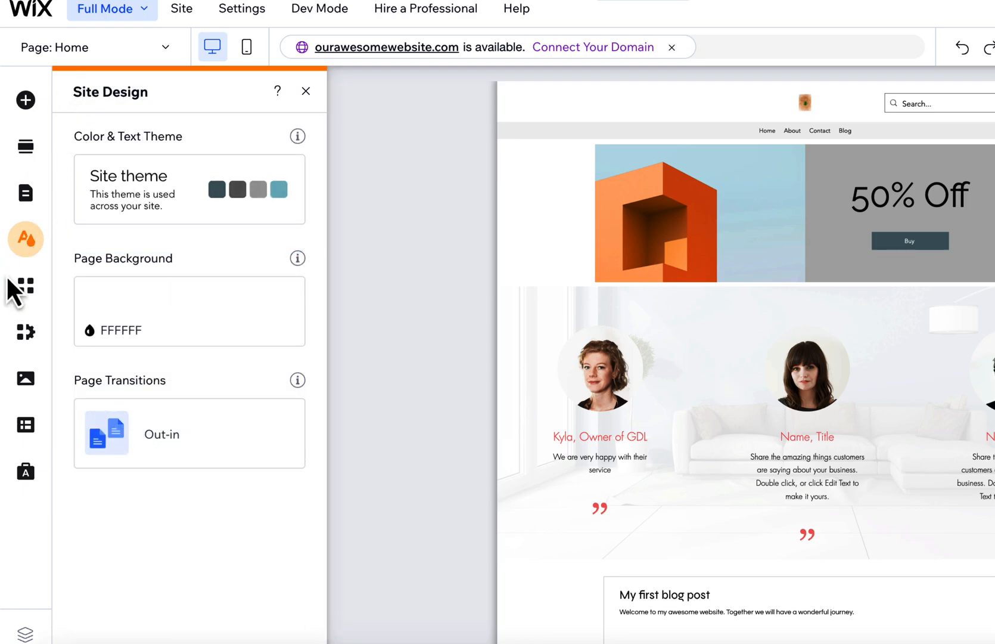
Open the App Market and browse from the recommended and trending apps down to Wix Business Solutions.
left_click(25, 286)
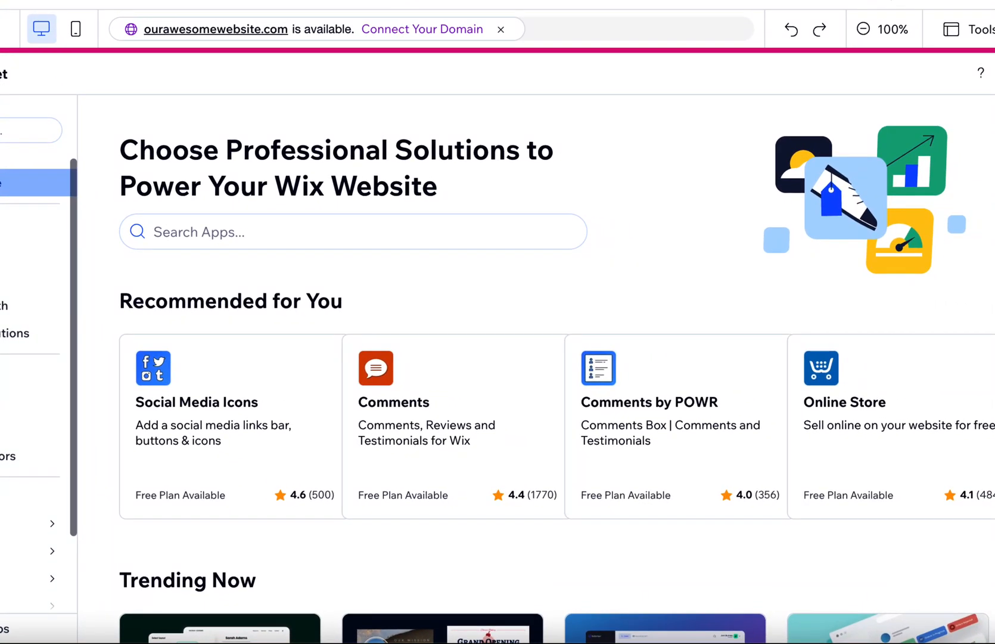
scroll(292, 232, "down", 4)
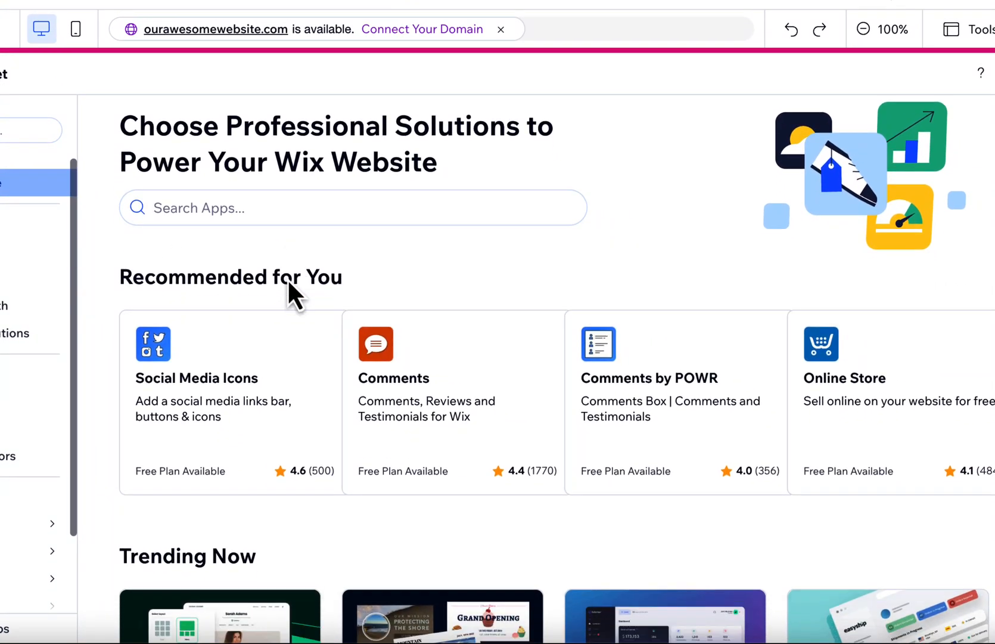
scroll(289, 283, "down", 1)
scroll(289, 283, "down", 6)
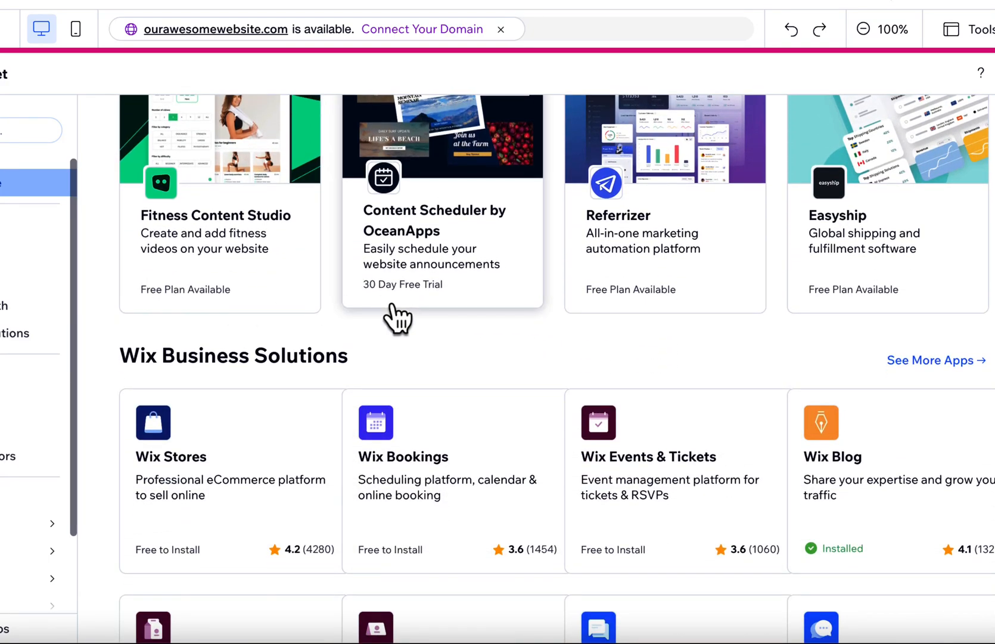
scroll(397, 317, "down", 2)
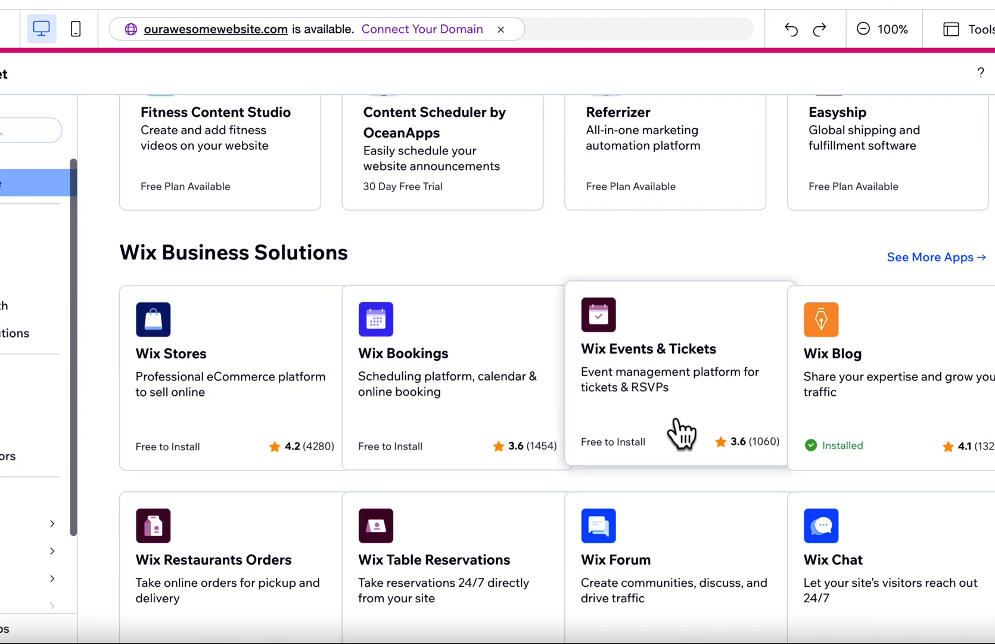
scroll(680, 431, "down", 1)
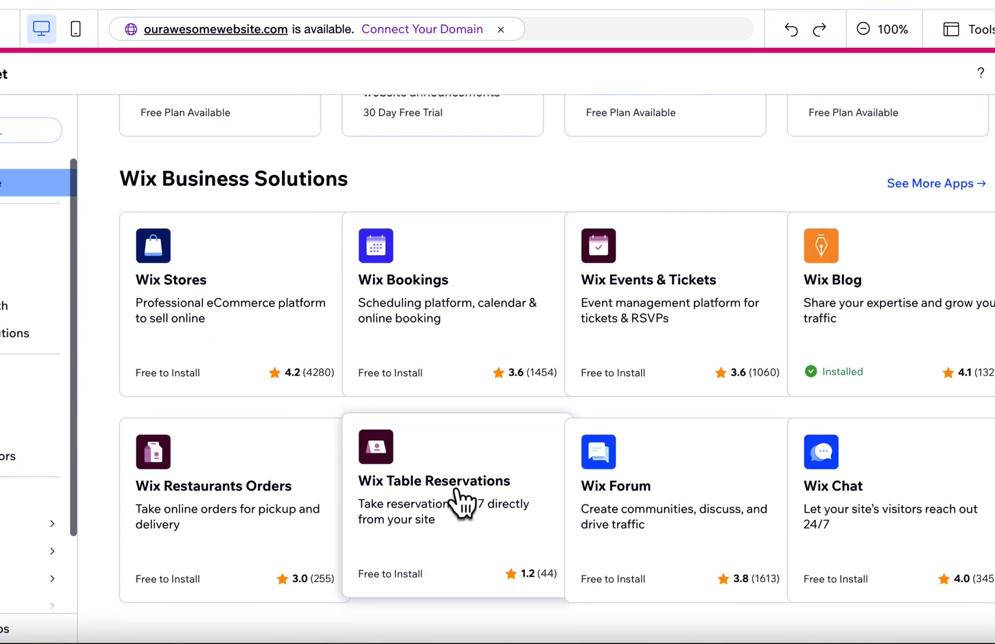
Browse the Wix Business Solutions apps and open the details page of Wix Restaurants Orders.
scroll(257, 509, "down", 1)
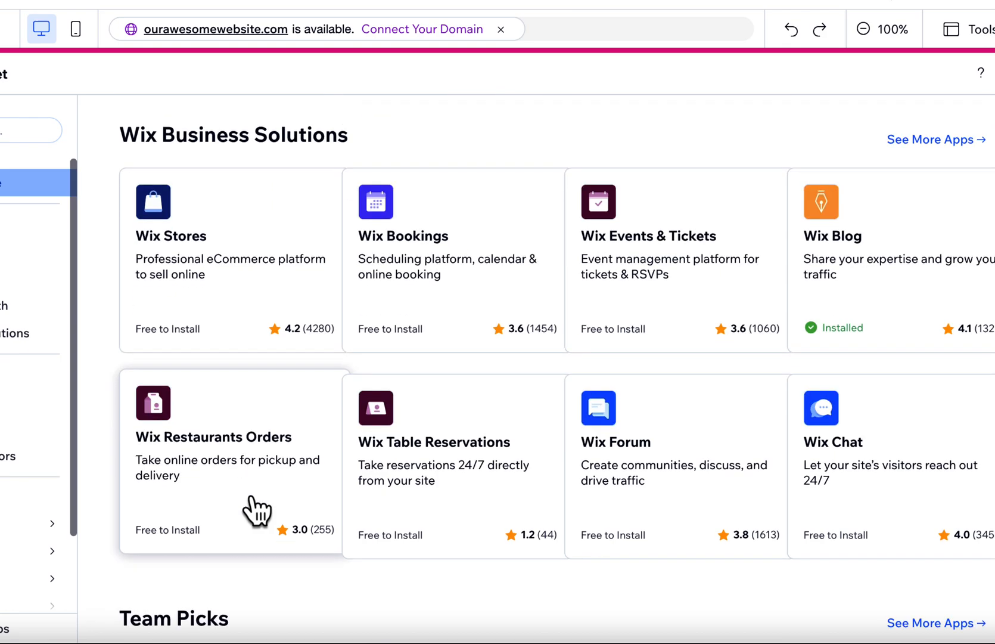
left_click(251, 497)
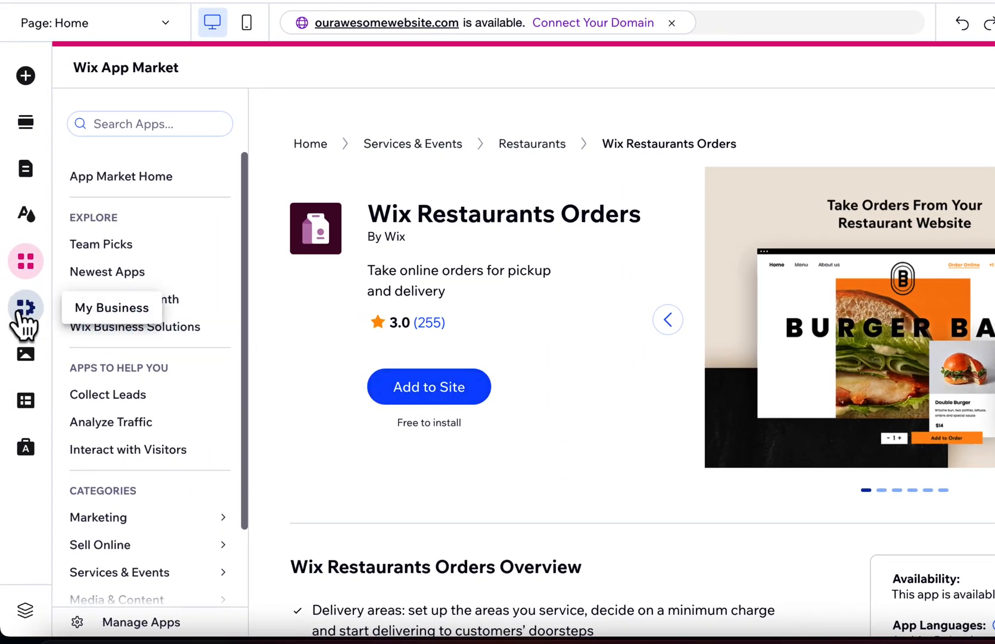
Look through the site's My Business options, Media files and Content Manager without adding anything.
left_click(25, 307)
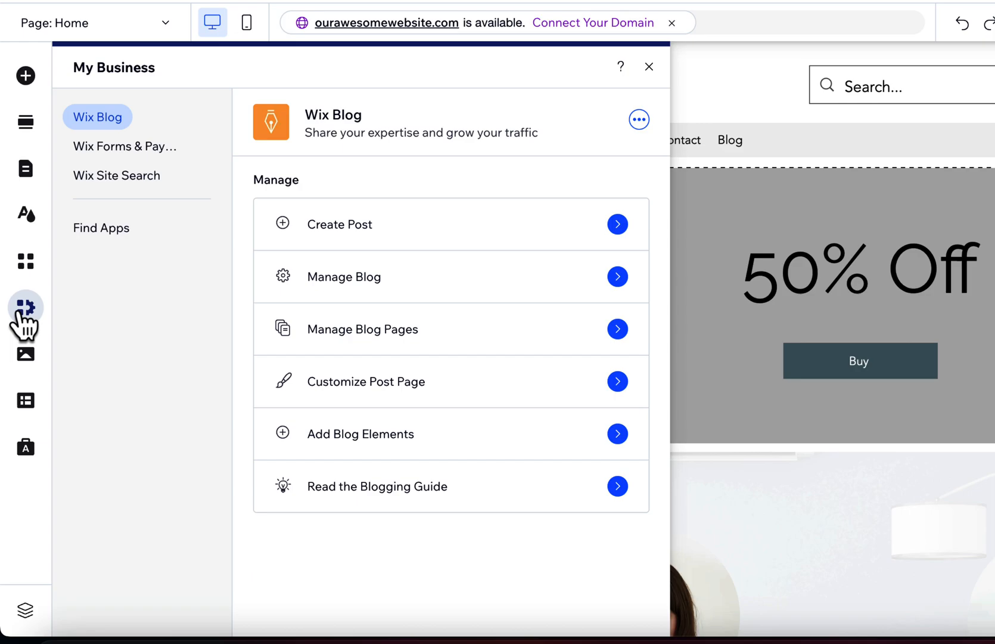
left_click(23, 365)
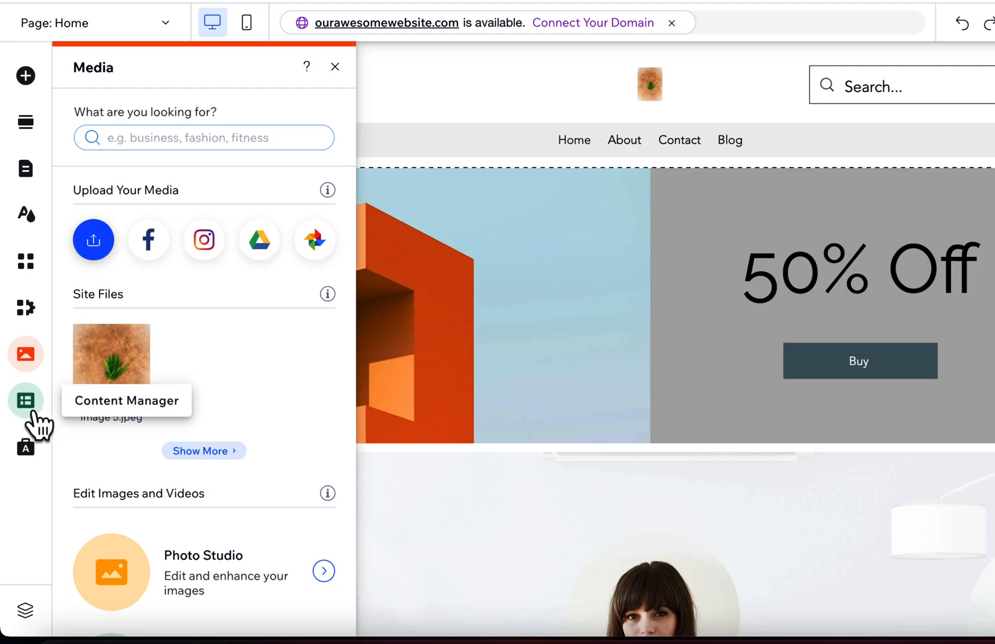
left_click(27, 400)
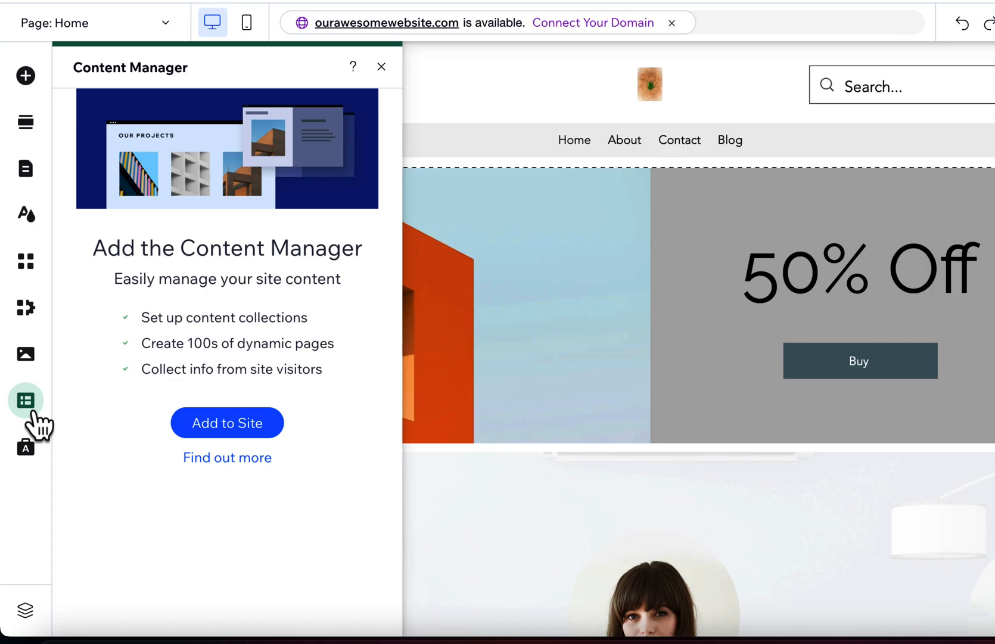
Browse the Marketing & SEO tools, examine the SEO Tools overview and close it.
left_click(26, 453)
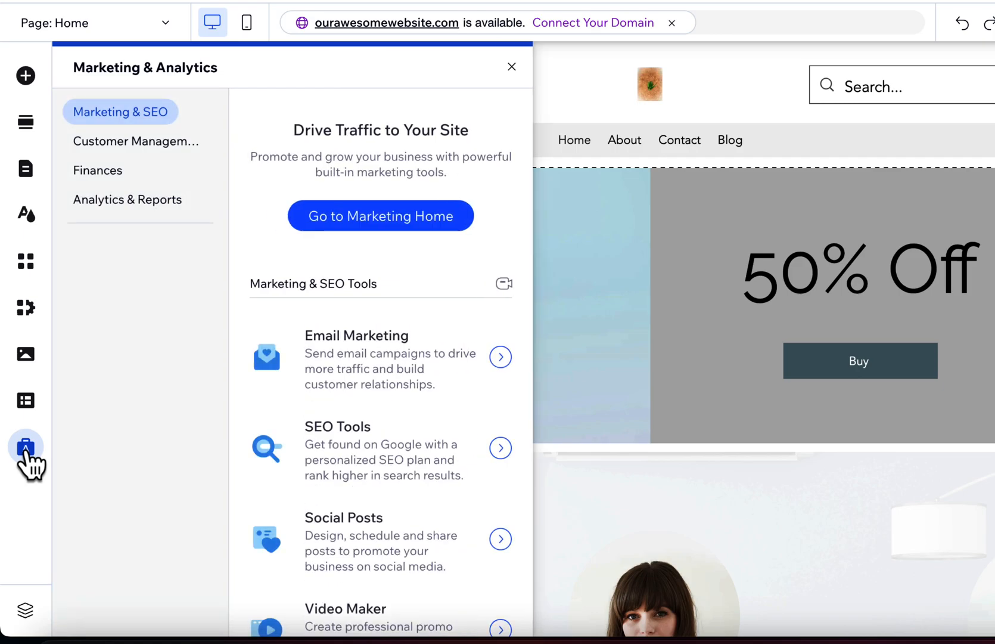
scroll(344, 436, "down", 2)
scroll(343, 427, "down", 1)
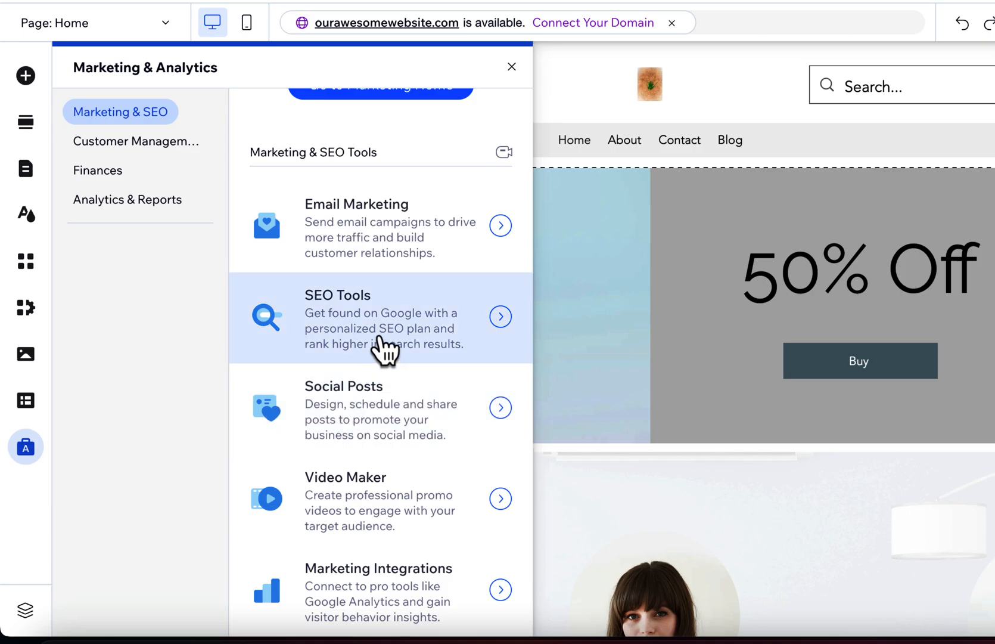
left_click(380, 338)
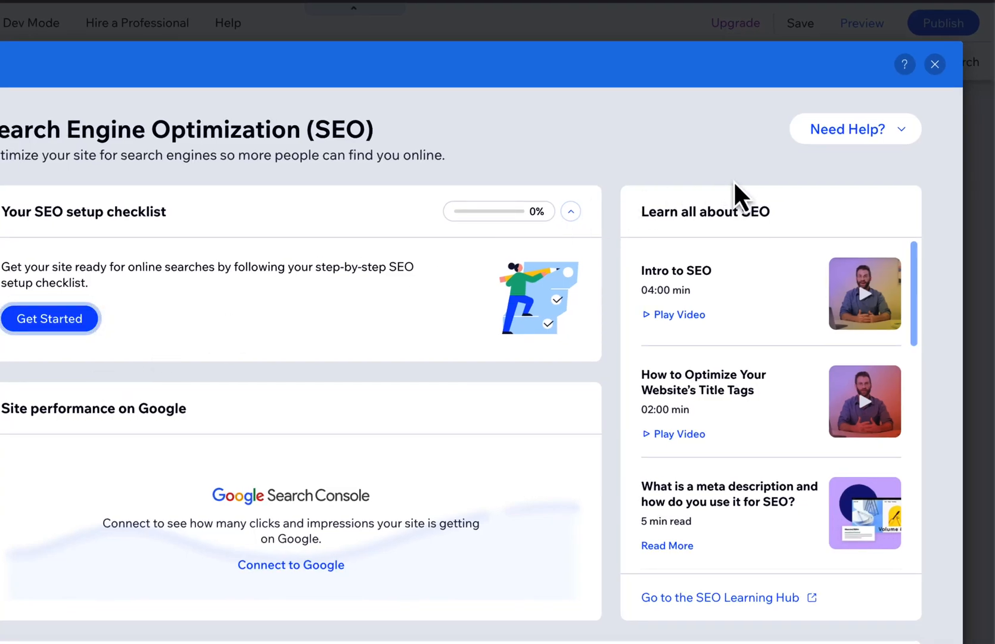
left_click(935, 64)
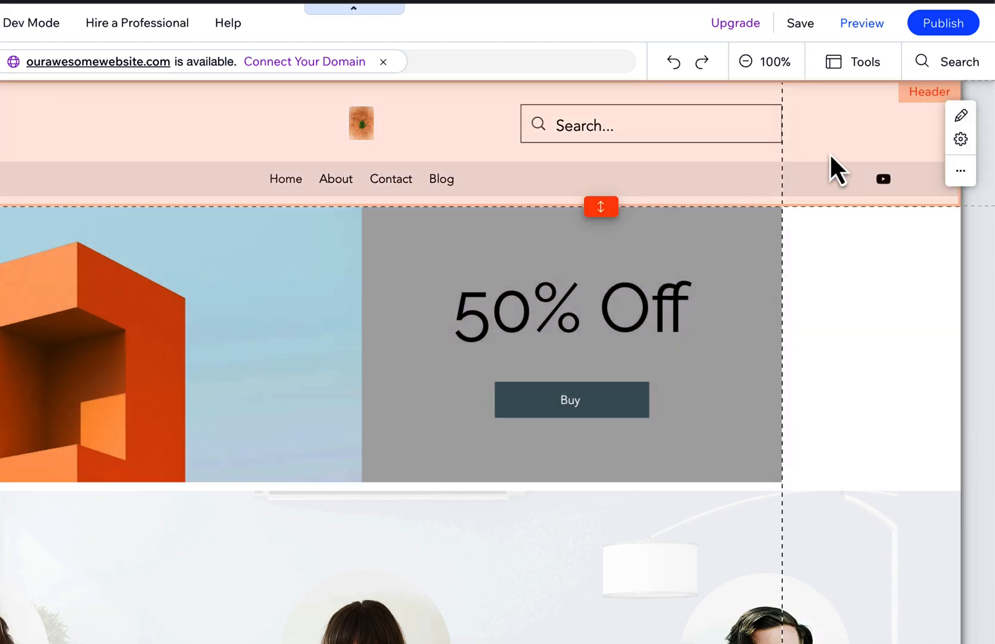
Switch the editor to the About page and look over its content.
mouse_move(954, 33)
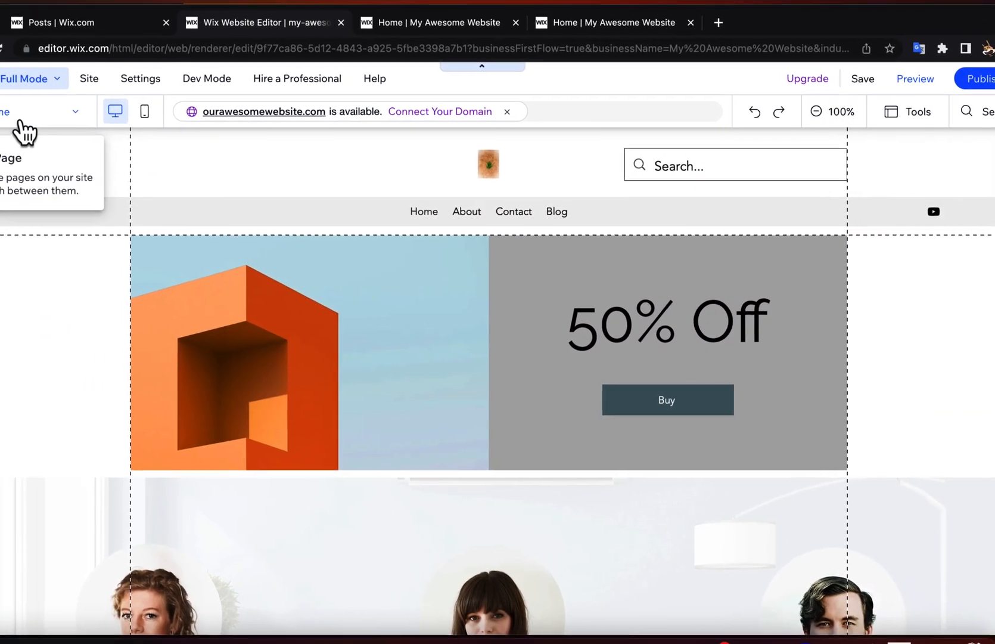
left_click(19, 119)
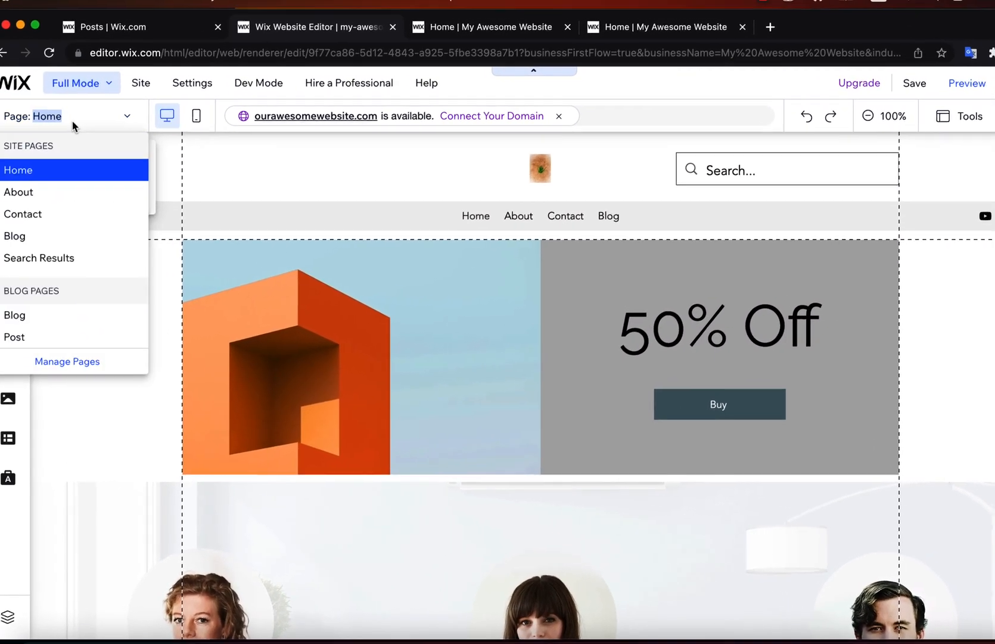
left_click(0, 184)
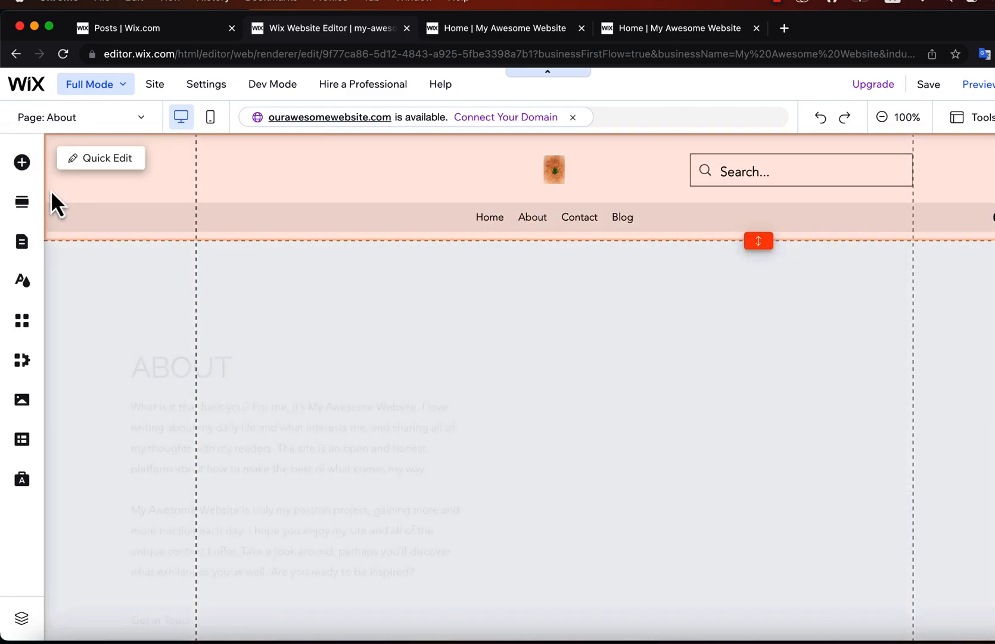
scroll(317, 391, "down", 5)
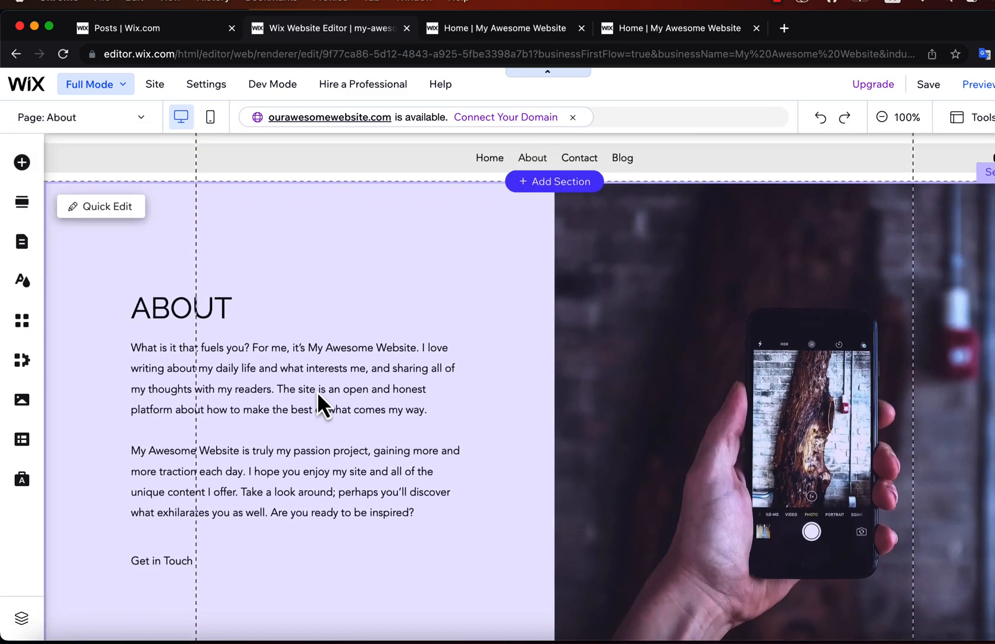
scroll(317, 391, "up", 1)
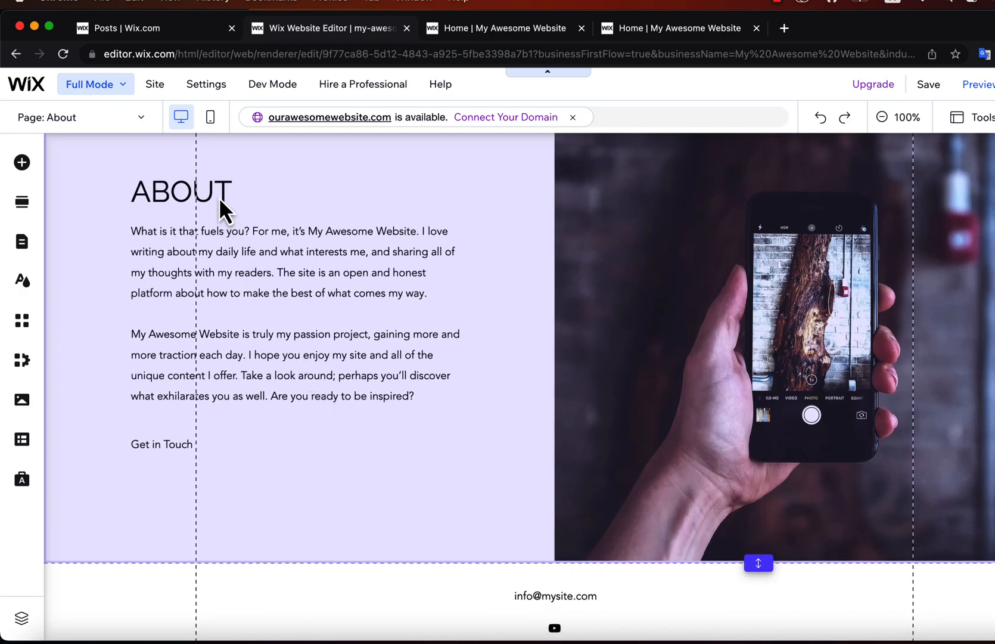
Open the About page's body paragraph for editing, review its text settings and close them.
left_click(218, 197)
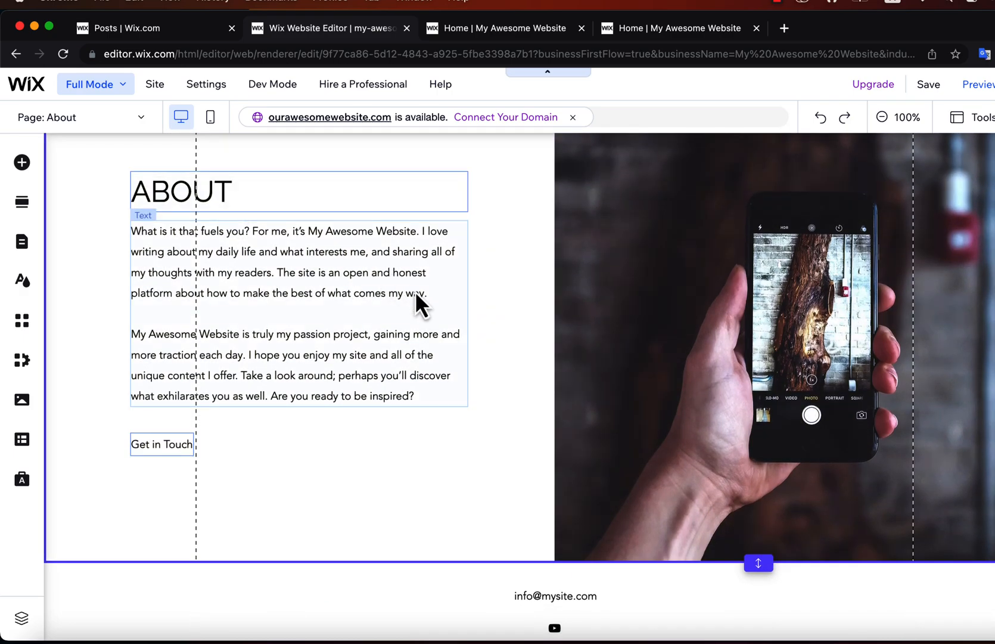
double_click(335, 301)
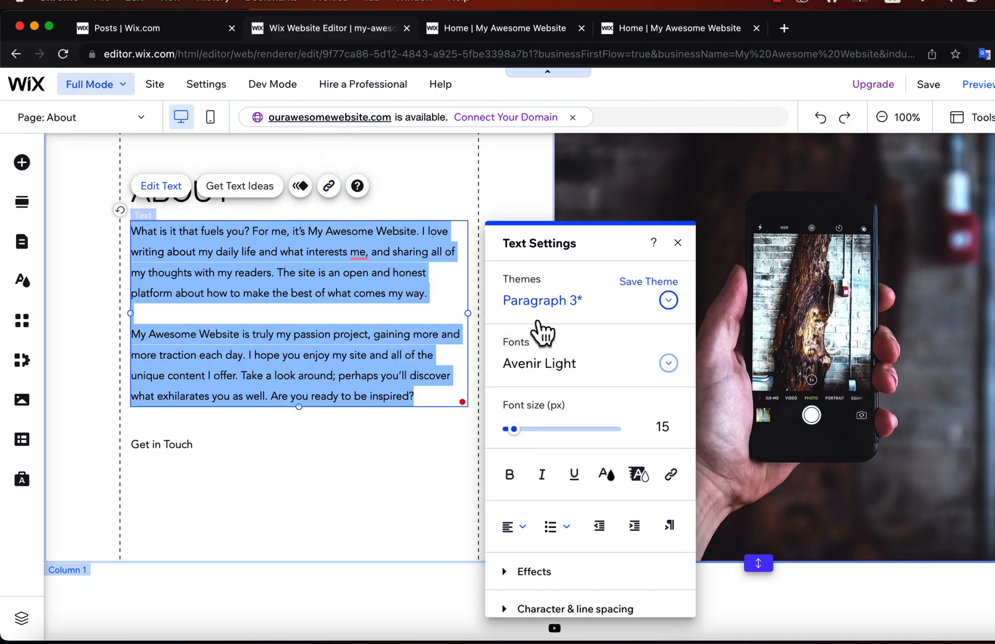
scroll(535, 520, "down", 2)
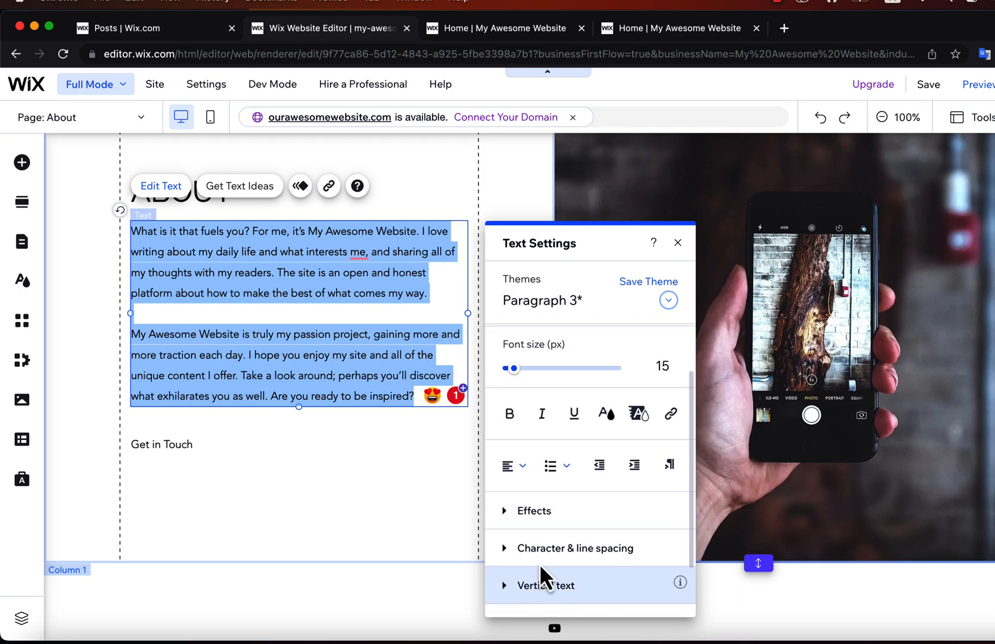
left_click(678, 242)
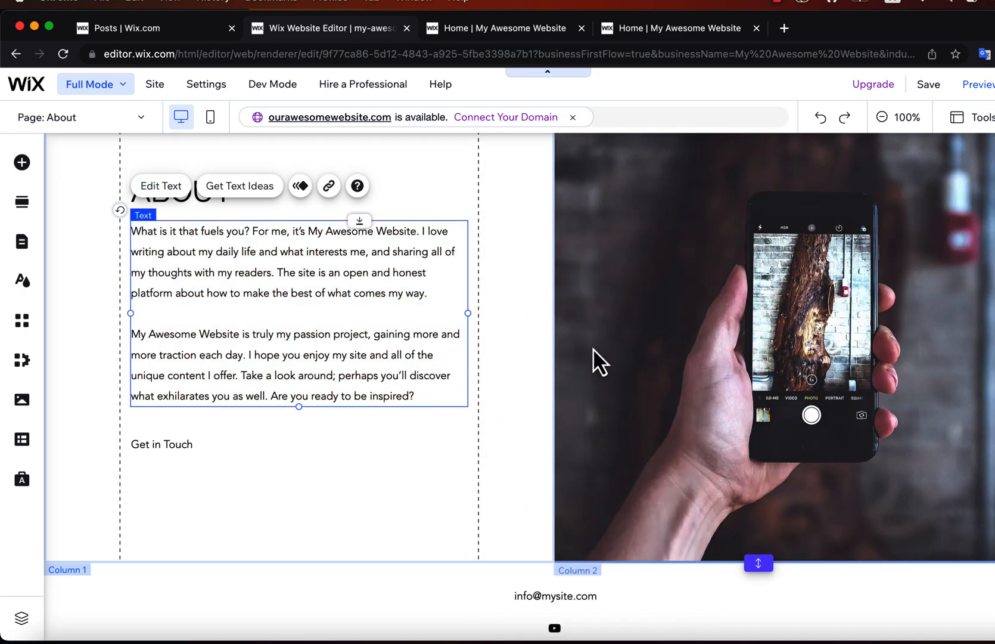
Delete "Proudly created with Wix.com" from the footer's copyright line.
left_click(554, 595)
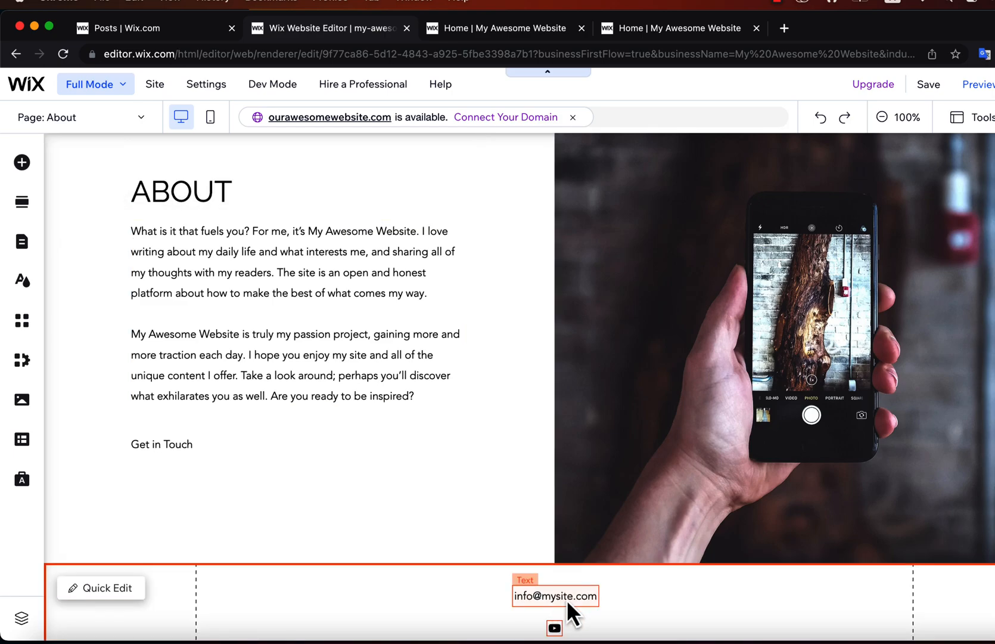
scroll(567, 599, "down", 3)
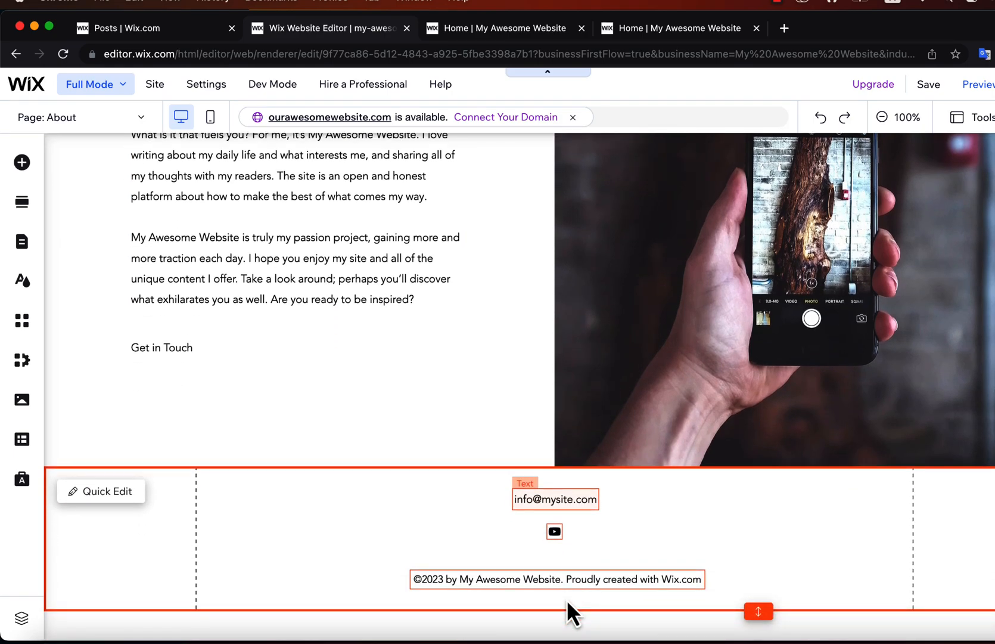
left_click(603, 579)
double_click(602, 580)
left_click_drag(566, 579, 695, 584)
type("m")
key("shift+Right")
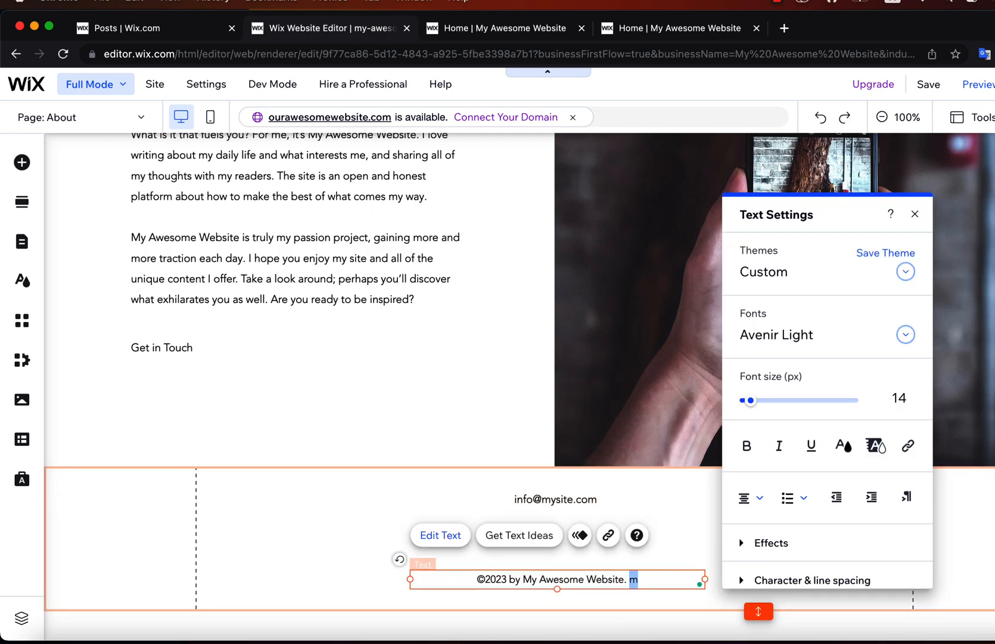
key("BackSpace")
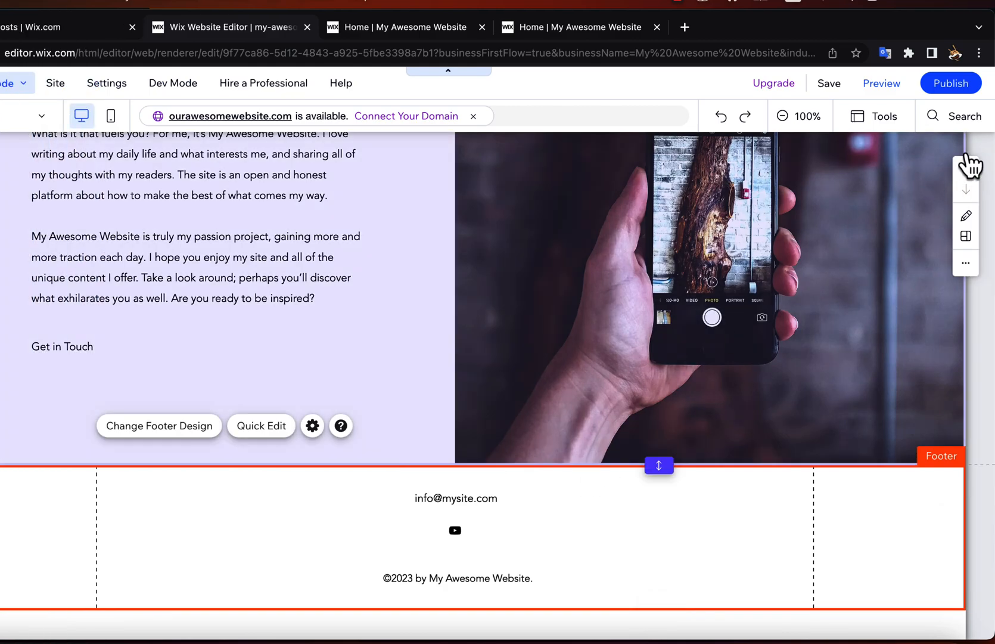
Preview the site's Home and Blog pages, open the post "Now You Can Blog from Everywhere" and return to the editor.
left_click(879, 89)
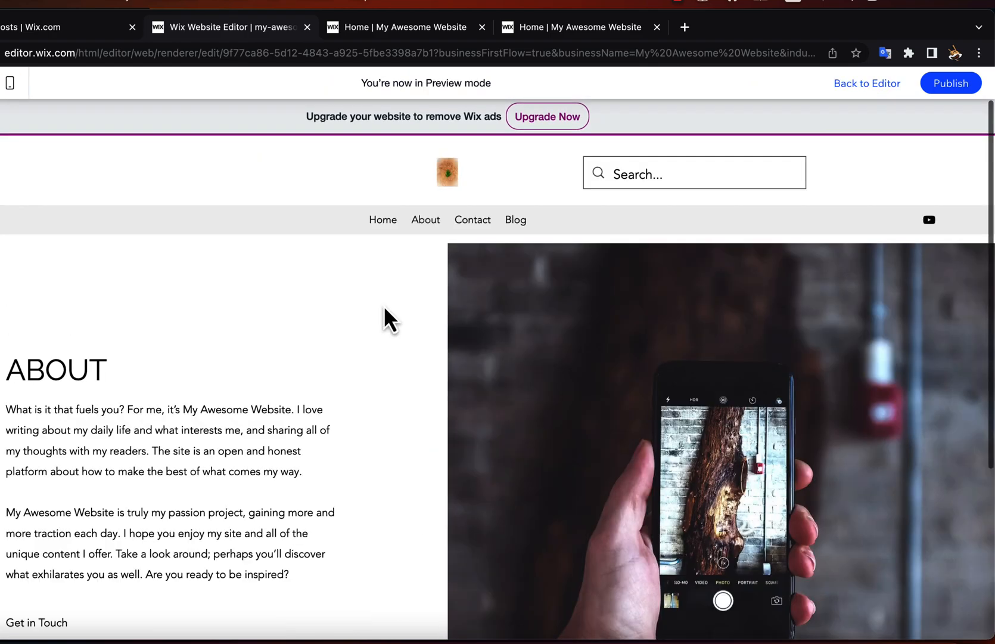
left_click(385, 223)
scroll(389, 316, "down", 10)
scroll(389, 316, "up", 10)
left_click(524, 224)
scroll(528, 232, "down", 5)
left_click(551, 428)
scroll(555, 429, "down", 10)
scroll(554, 429, "up", 15)
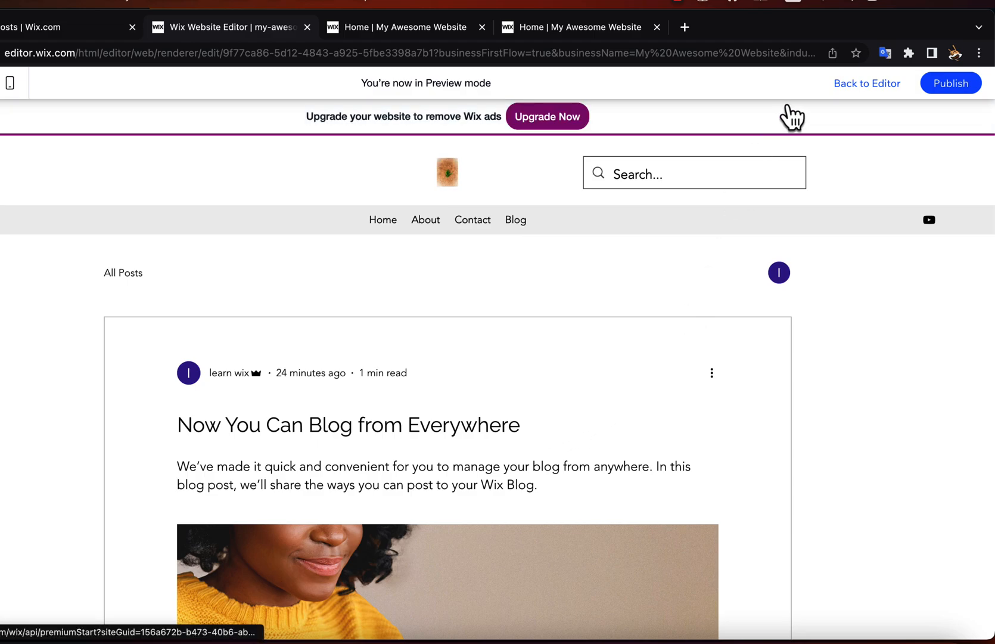
left_click(869, 83)
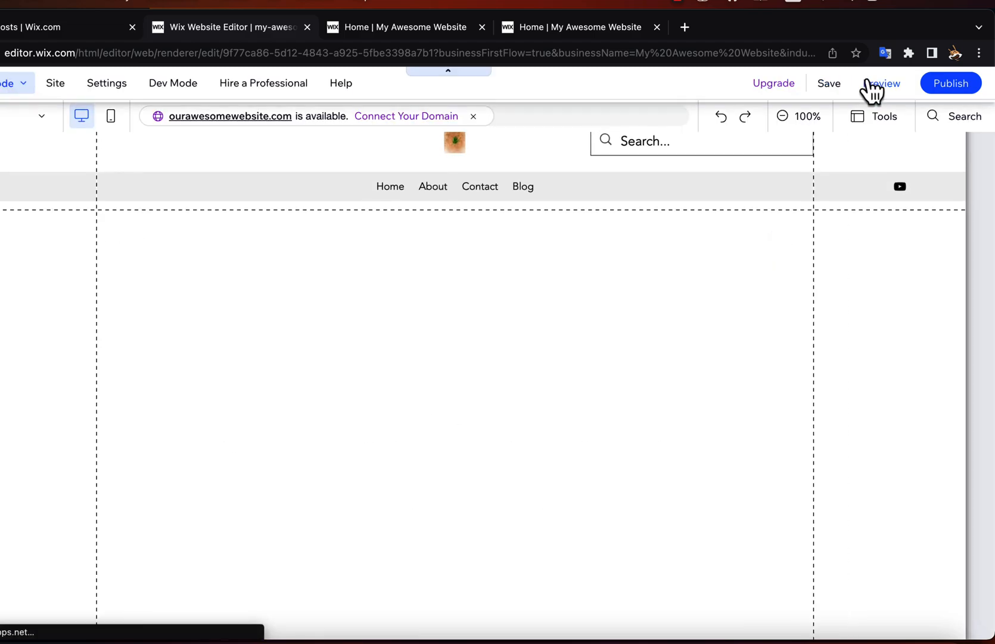
Publish the site with the latest changes and dismiss the publishing confirmation.
mouse_move(951, 91)
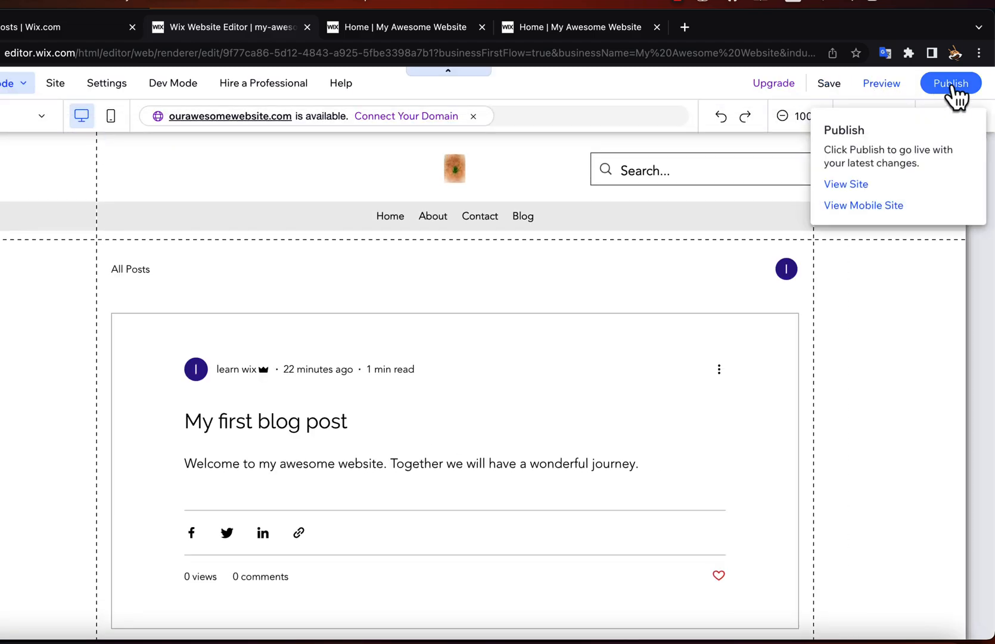
left_click(951, 84)
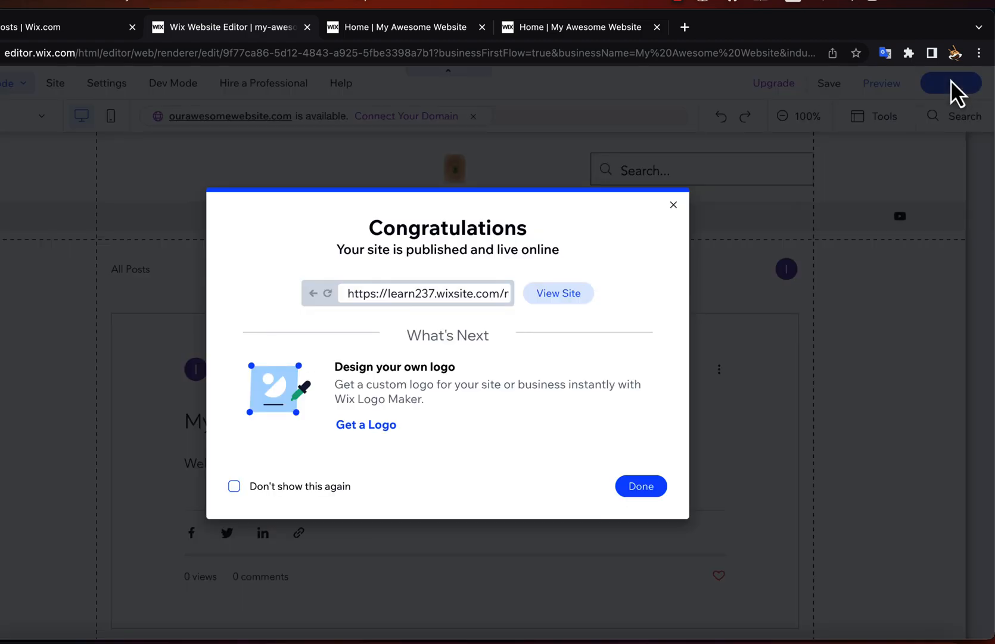
left_click(640, 486)
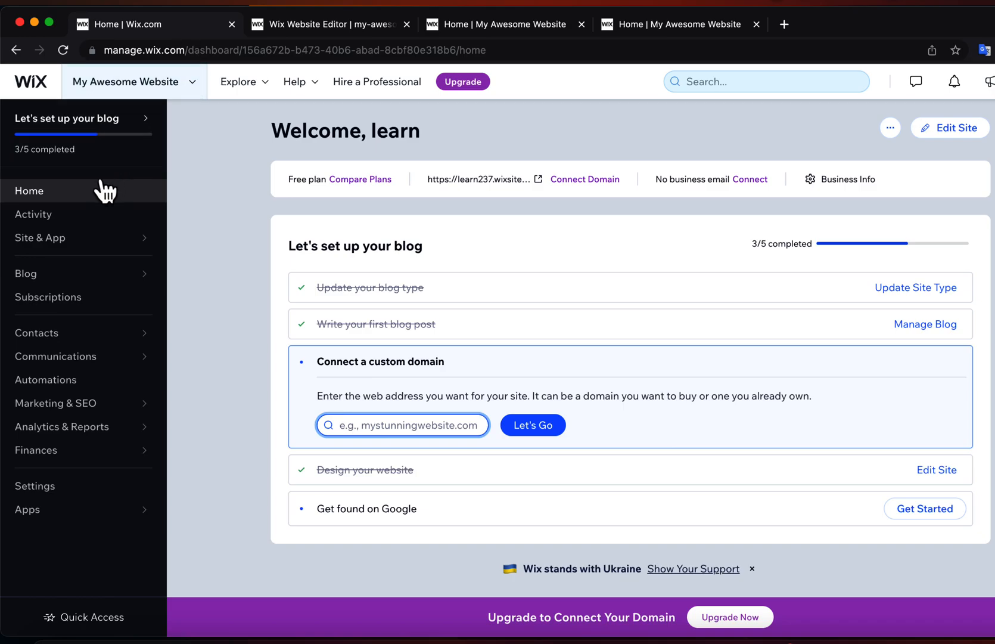
Open the Website overview in the site dashboard, launch the editor from it and return to the dashboard.
mouse_move(69, 245)
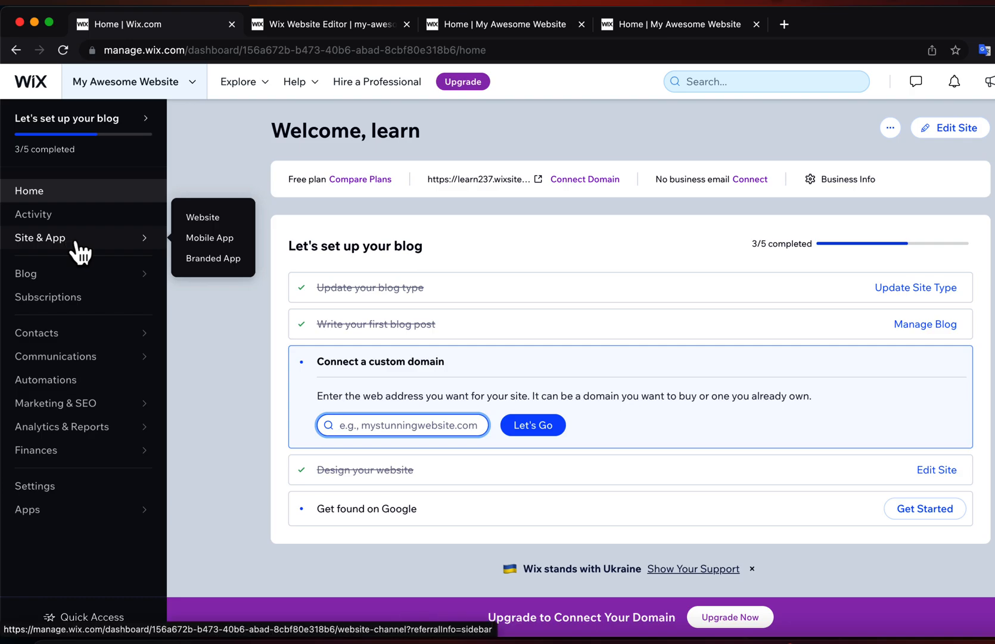
left_click(205, 221)
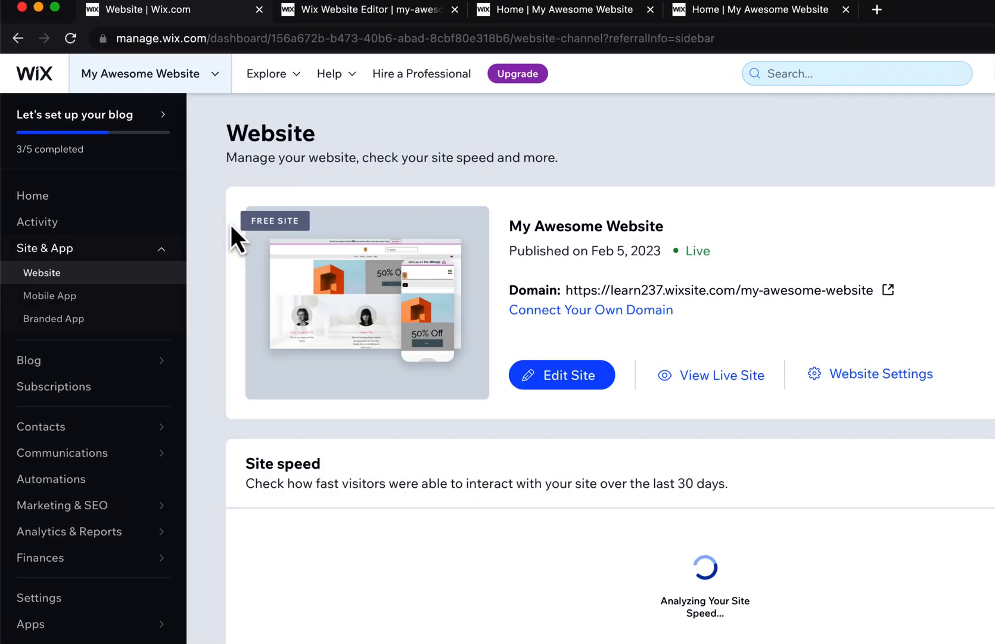
left_click(574, 377)
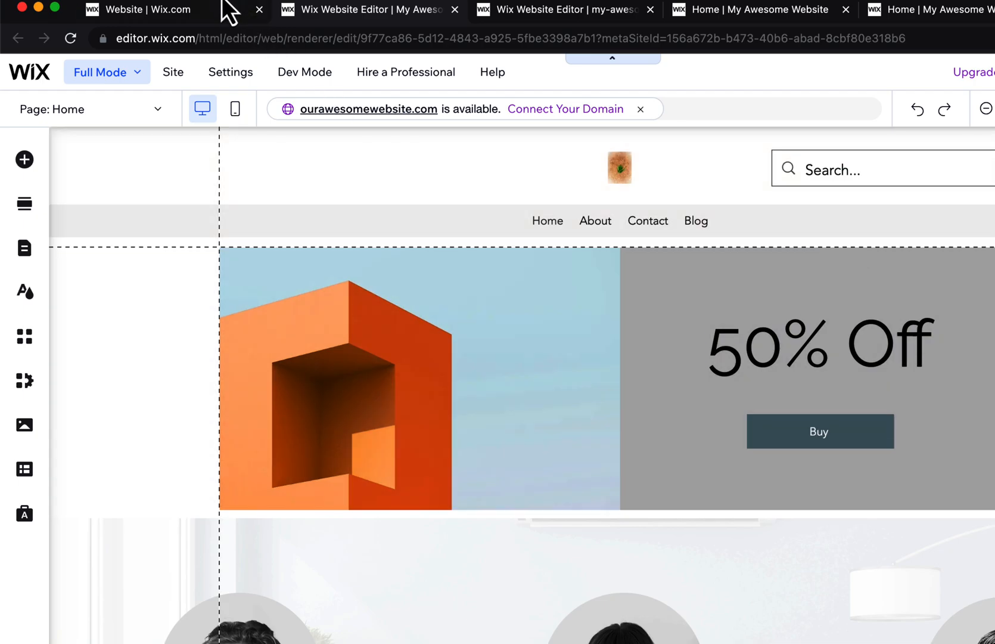
left_click(219, 8)
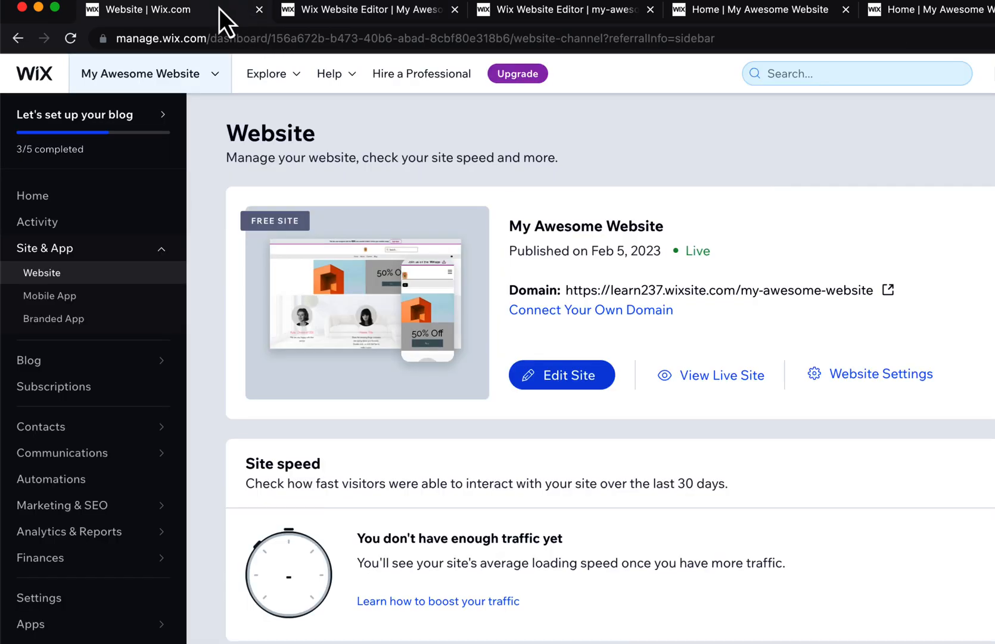
left_click(215, 76)
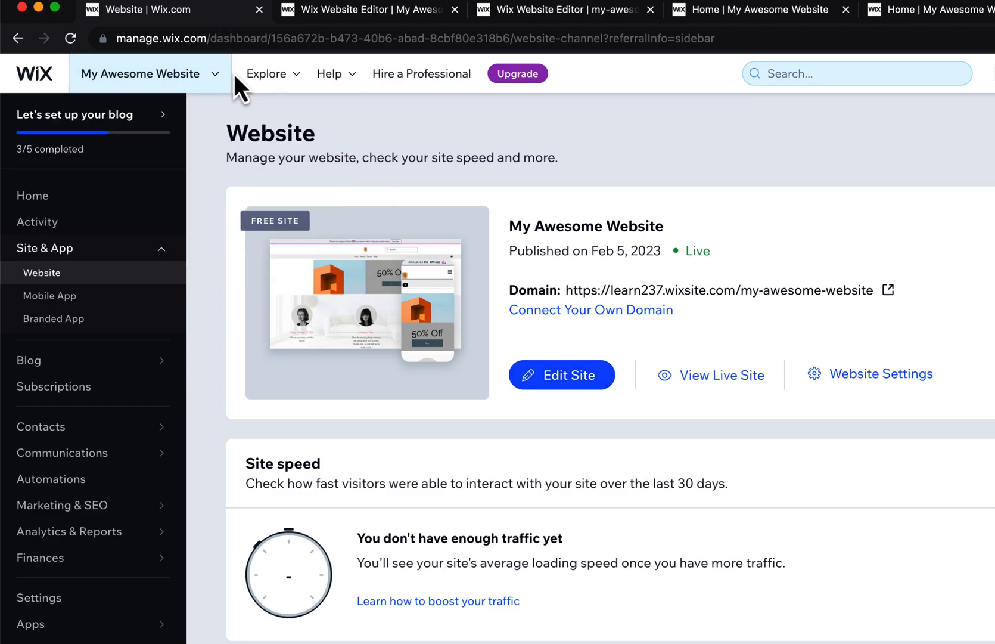
mouse_move(276, 90)
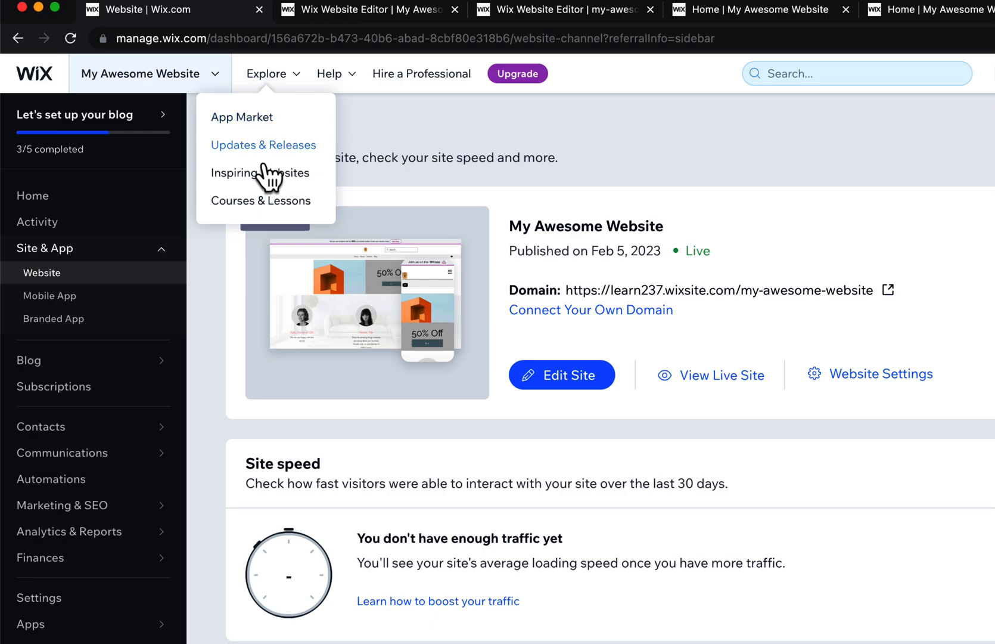
left_click(205, 75)
left_click(204, 75)
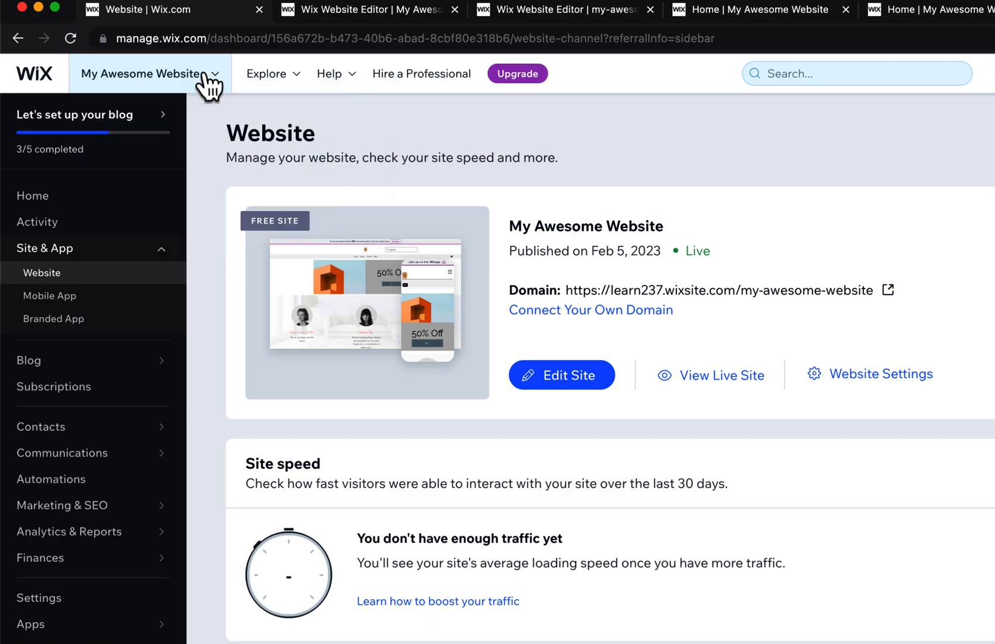
mouse_move(94, 251)
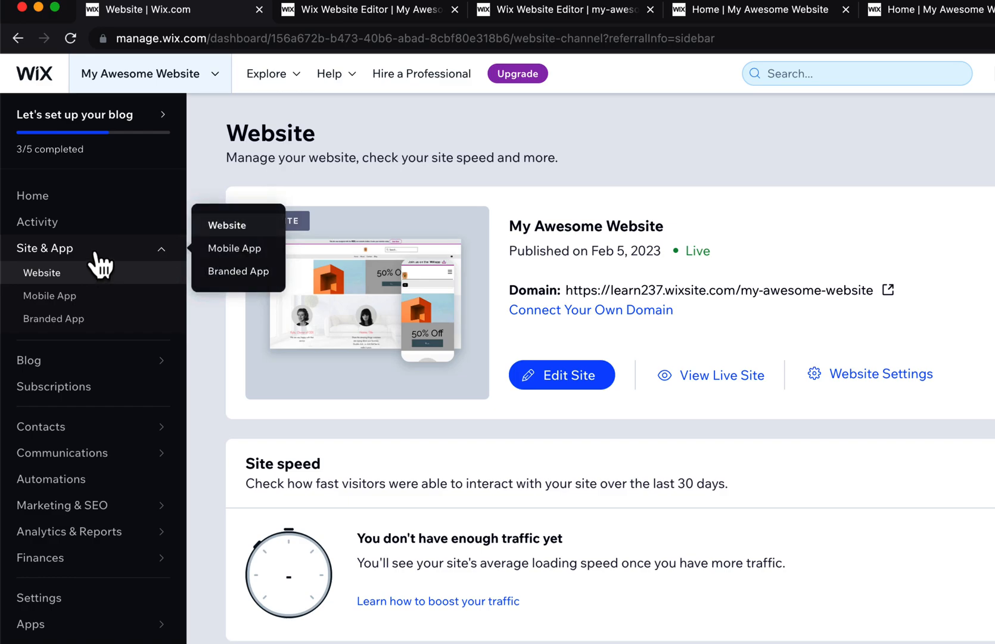
mouse_move(84, 372)
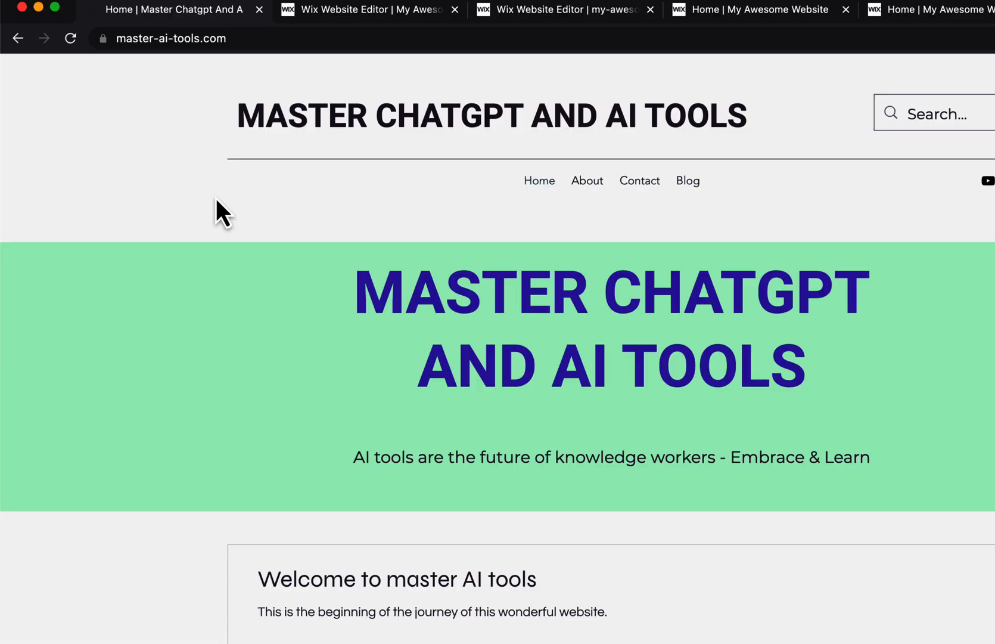
Look through the example site master-ai-tools.com, from the home page's welcome section to its footer and back to the header.
scroll(216, 202, "down", 9)
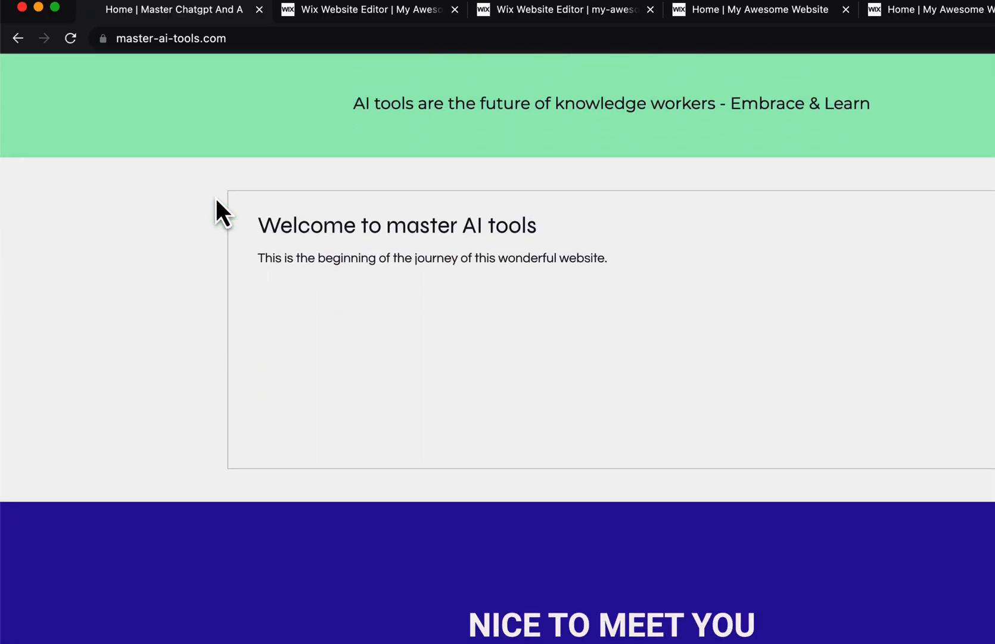
scroll(216, 198, "down", 10)
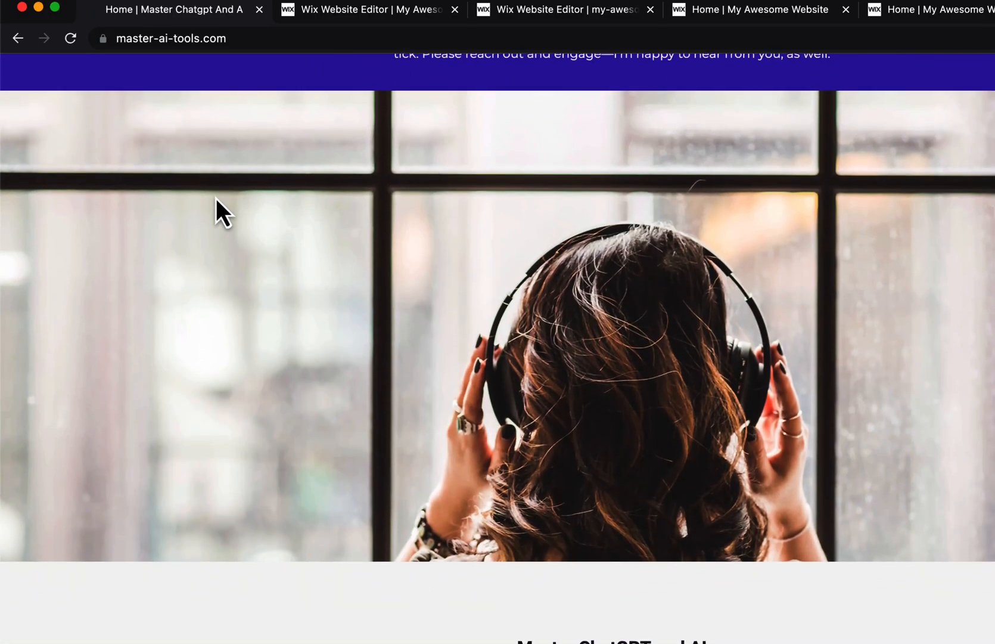
scroll(216, 199, "down", 1)
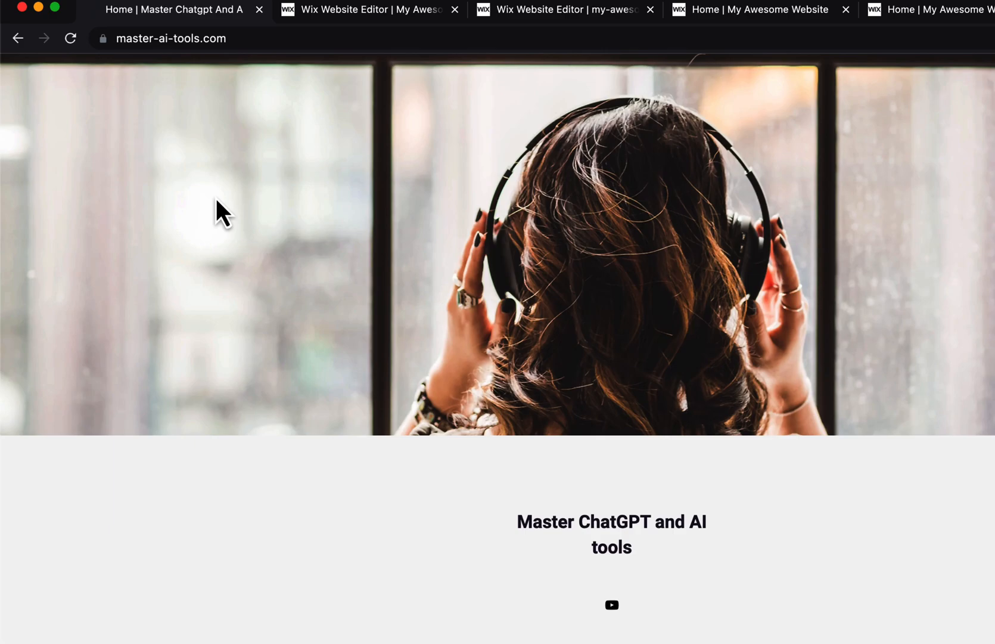
scroll(215, 134, "up", 20)
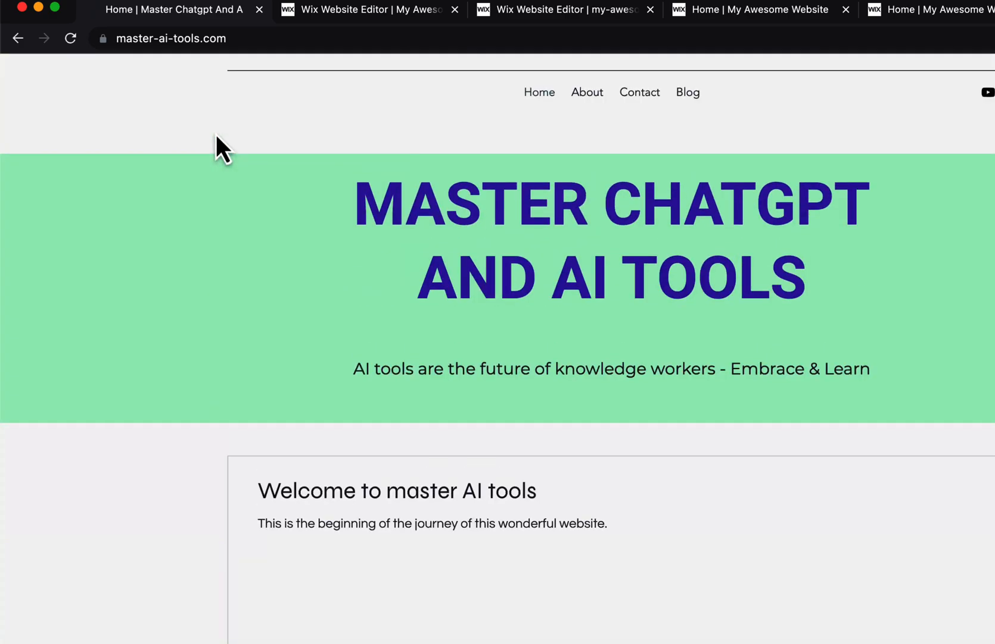